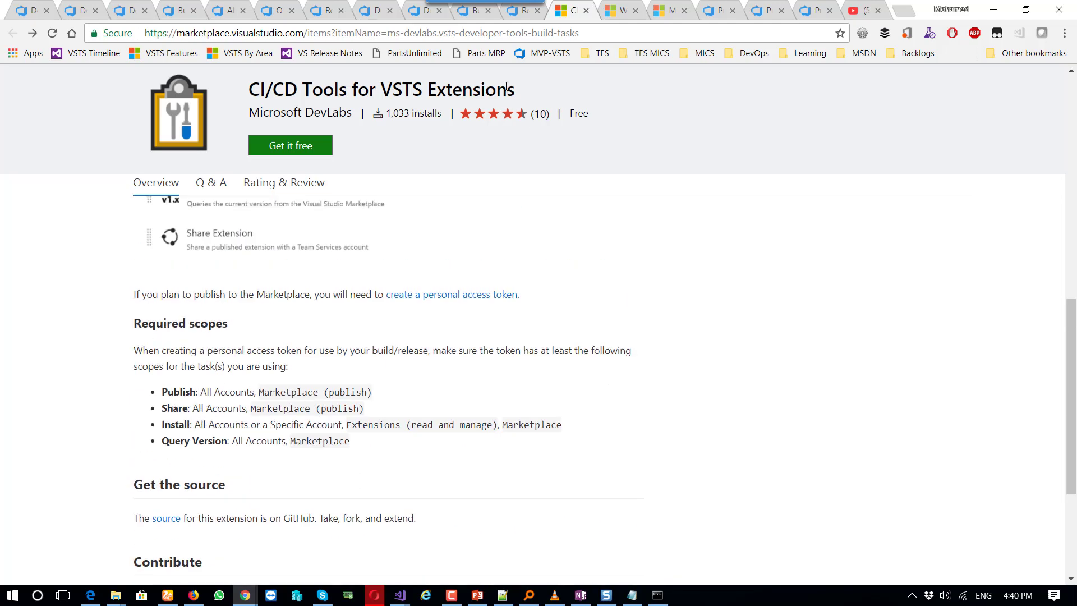
- Inspect the DevOps-CI build's Package Extension task and browse its root manifests folder path without changing it
left_click(77, 12)
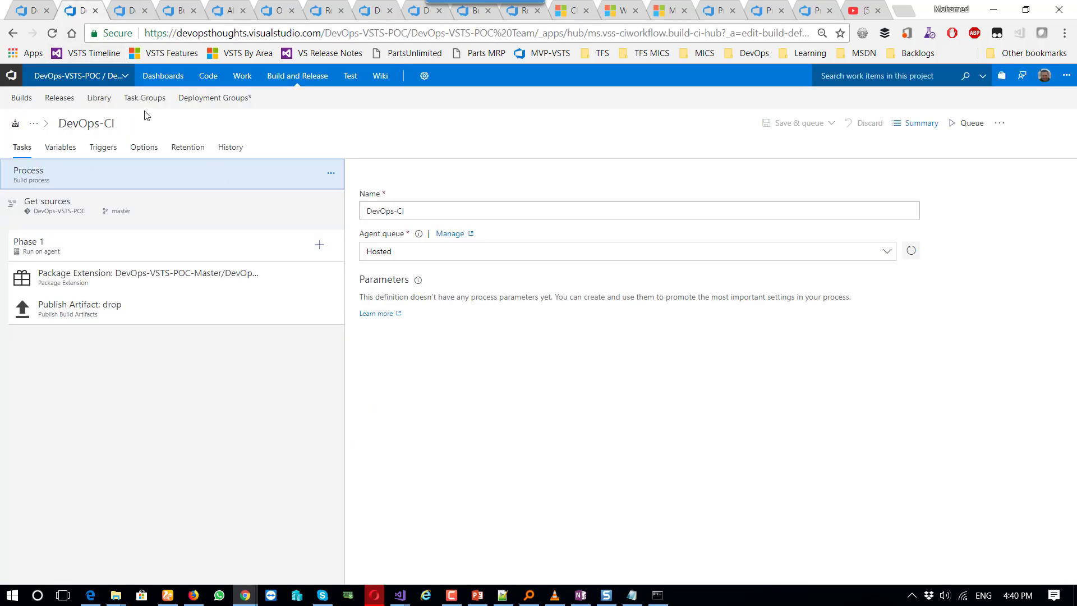
left_click(270, 277)
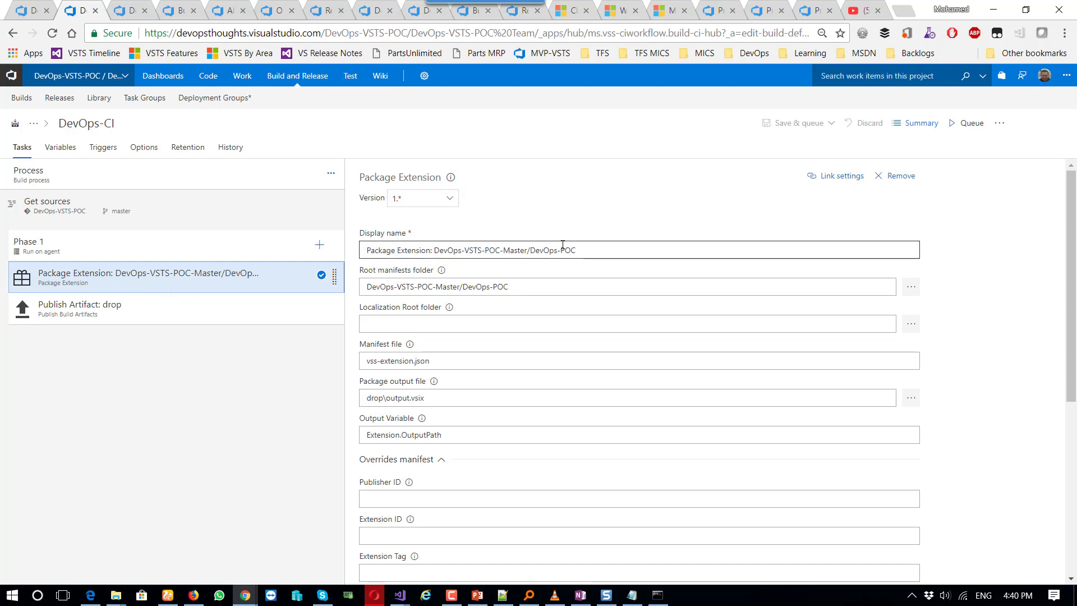
left_click(590, 280)
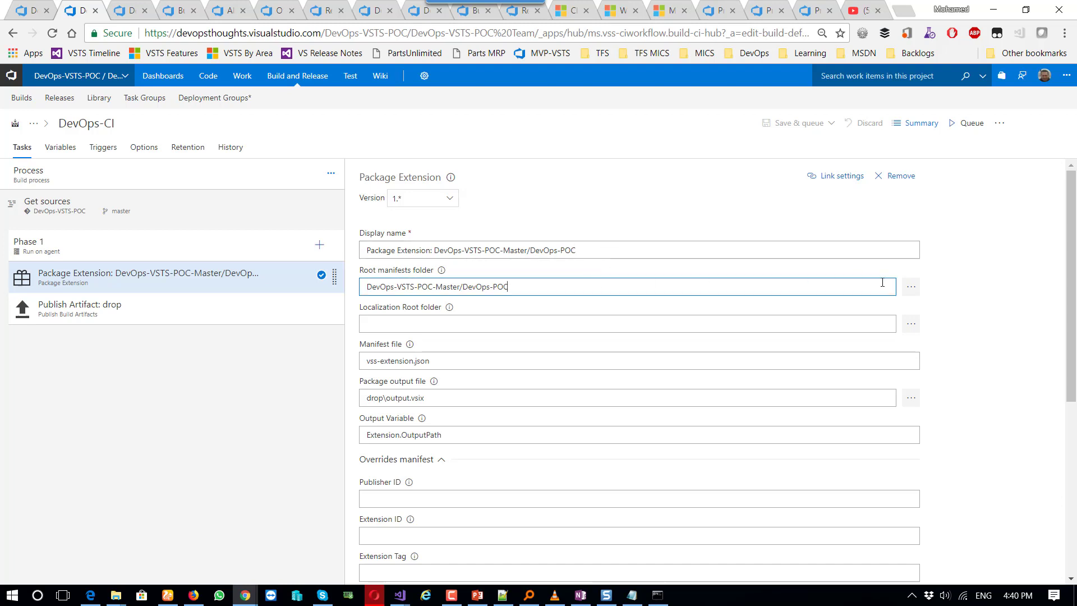
left_click(910, 286)
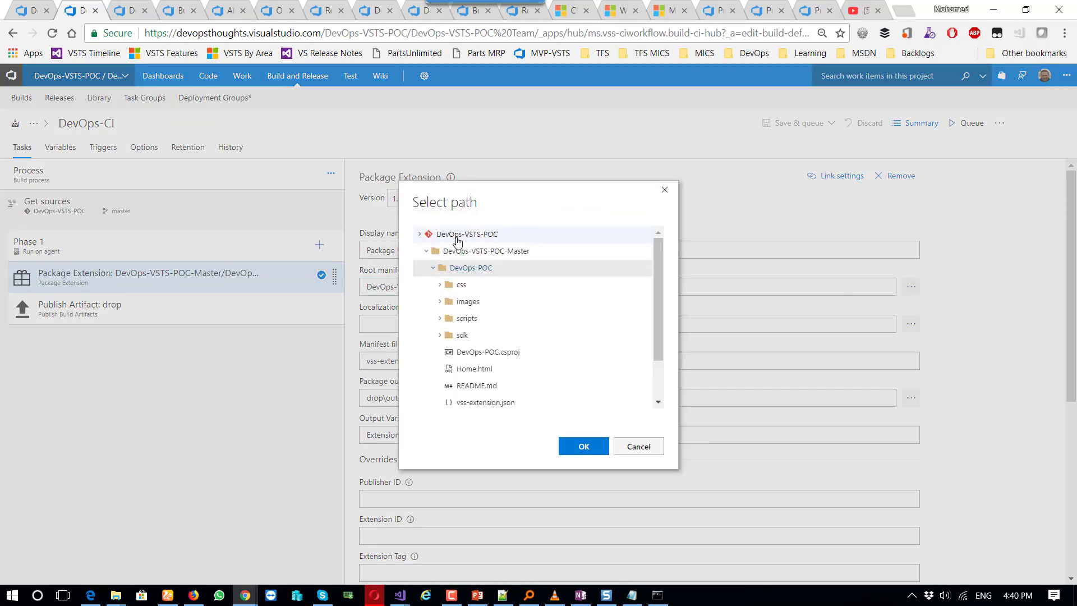
left_click(639, 447)
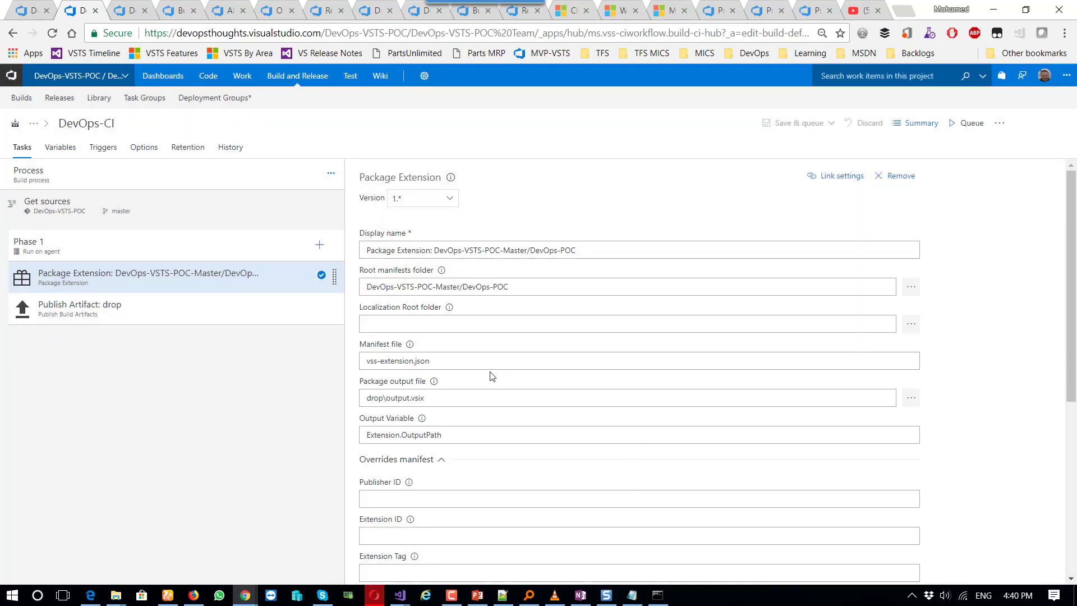
- Examine the manifest file and package output file settings of the Package Extension task
left_click(440, 355)
left_click_drag(439, 361, 366, 362)
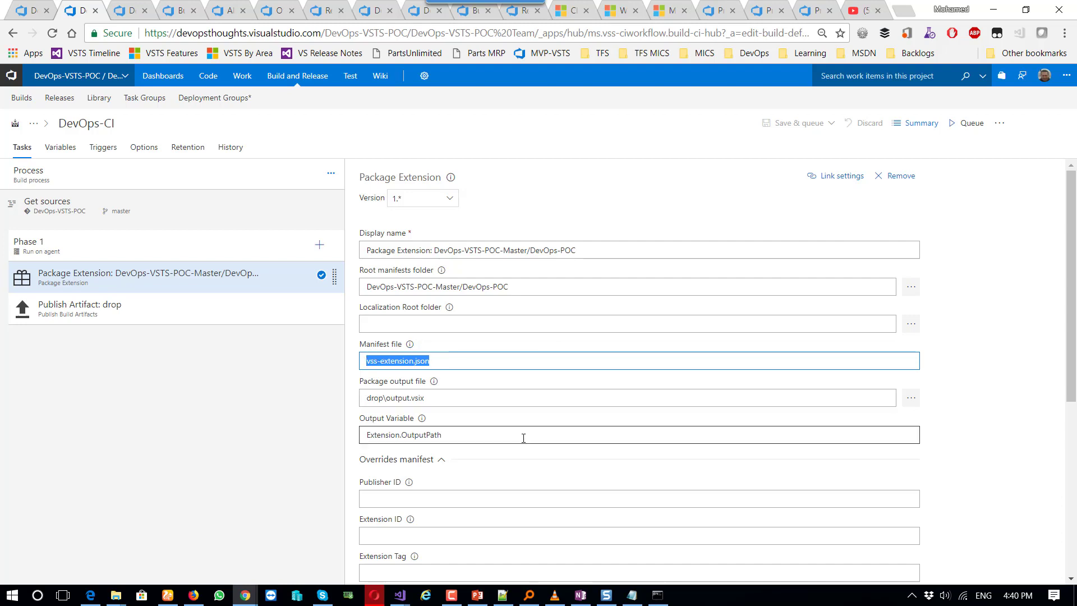
left_click(441, 399)
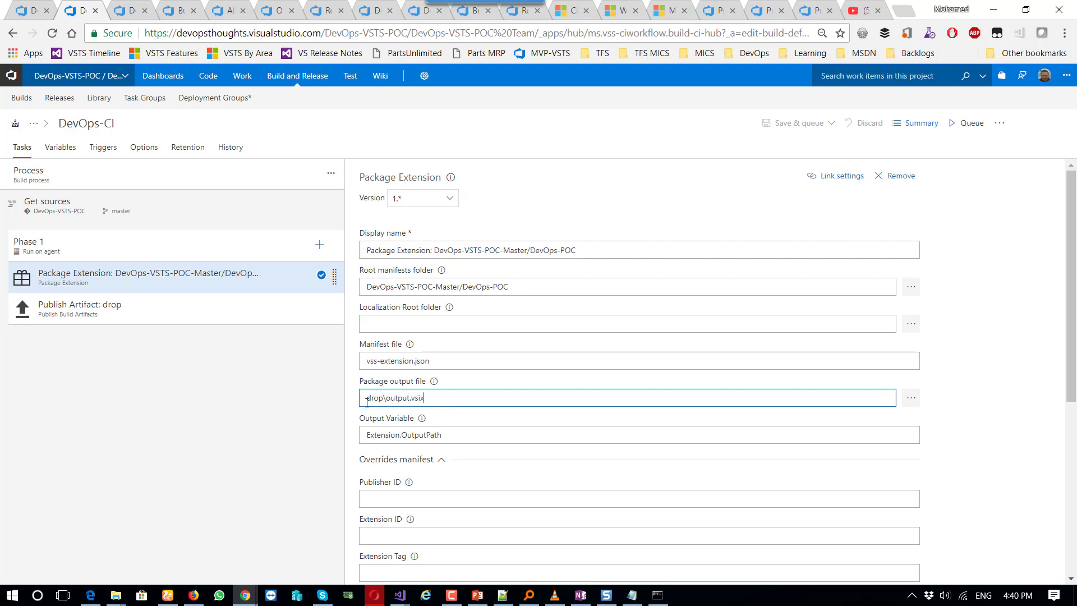
left_click_drag(392, 398, 466, 394)
- Look at the packaged extension file in the DevOps-POC folder in File Explorer, and compare it with the task's package output file setting
left_click(116, 594)
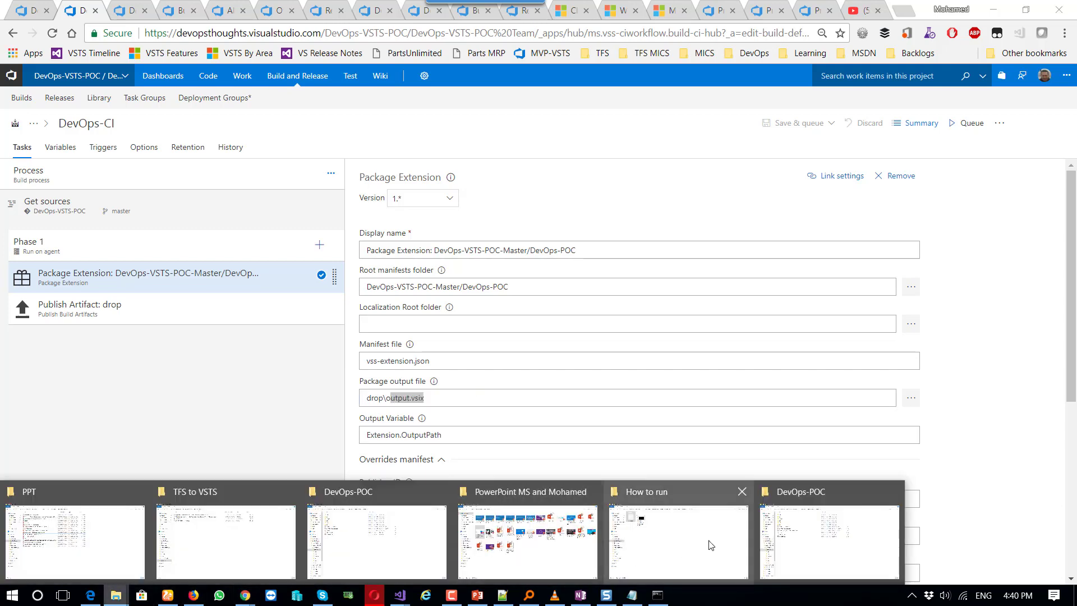
left_click(804, 536)
left_click(293, 215)
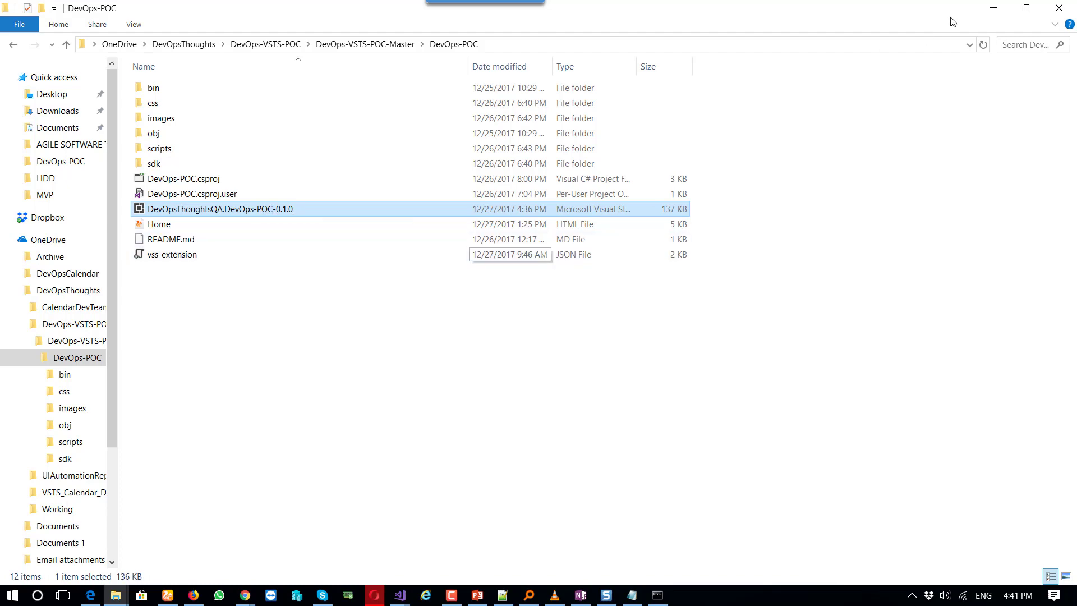
key("alt+Tab")
left_click(451, 397)
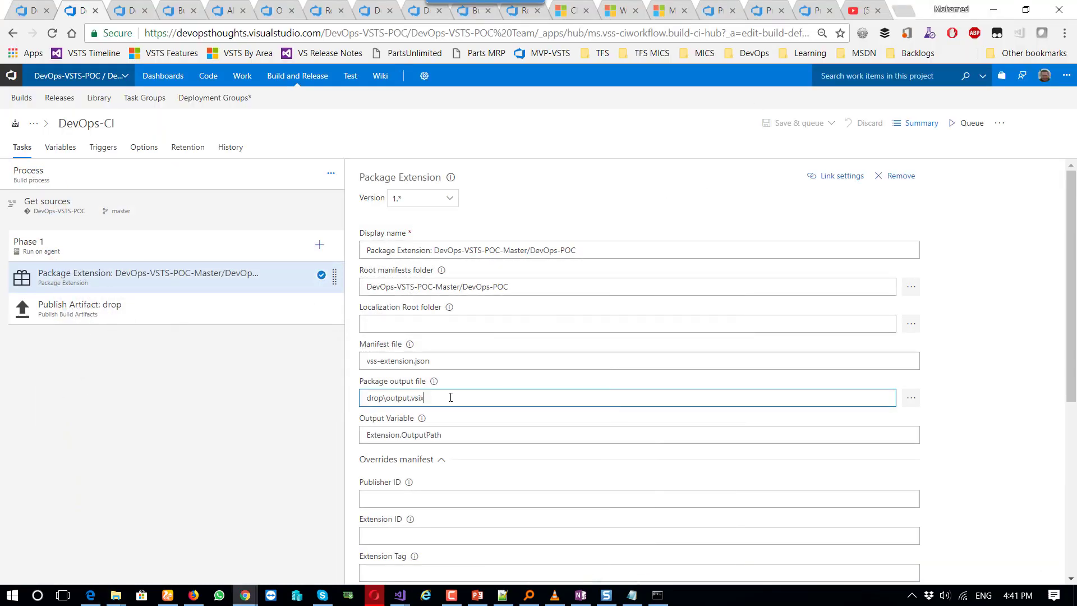
left_click_drag(450, 397, 362, 398)
- Copy the Package Extension task's extension version expression into a new blank Word document
scroll(506, 404, "down", 4)
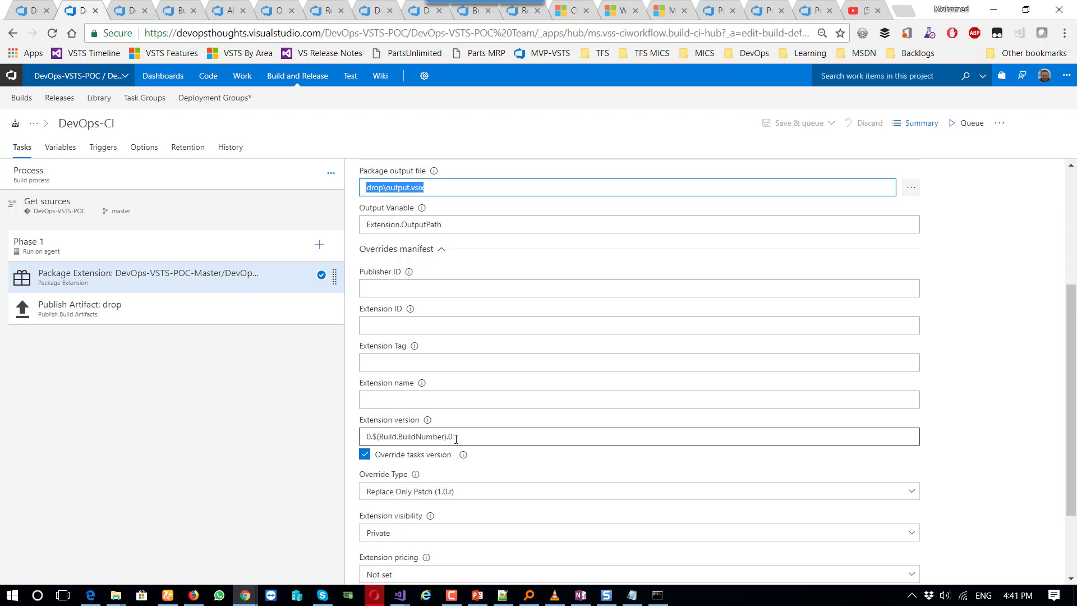
left_click_drag(456, 439, 341, 435)
key("ctrl+c")
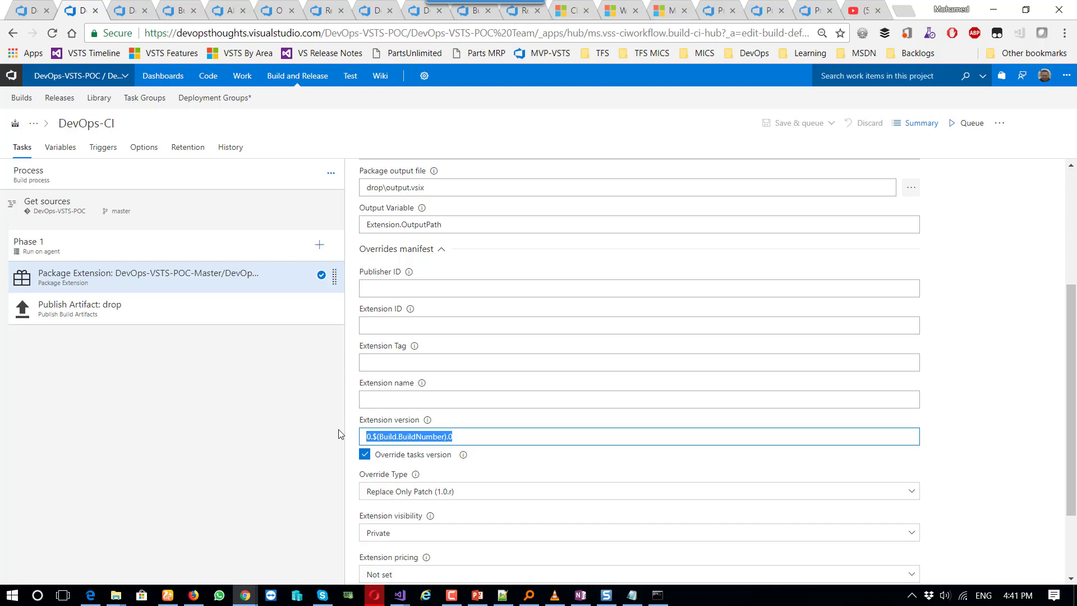
key("alt+Tab")
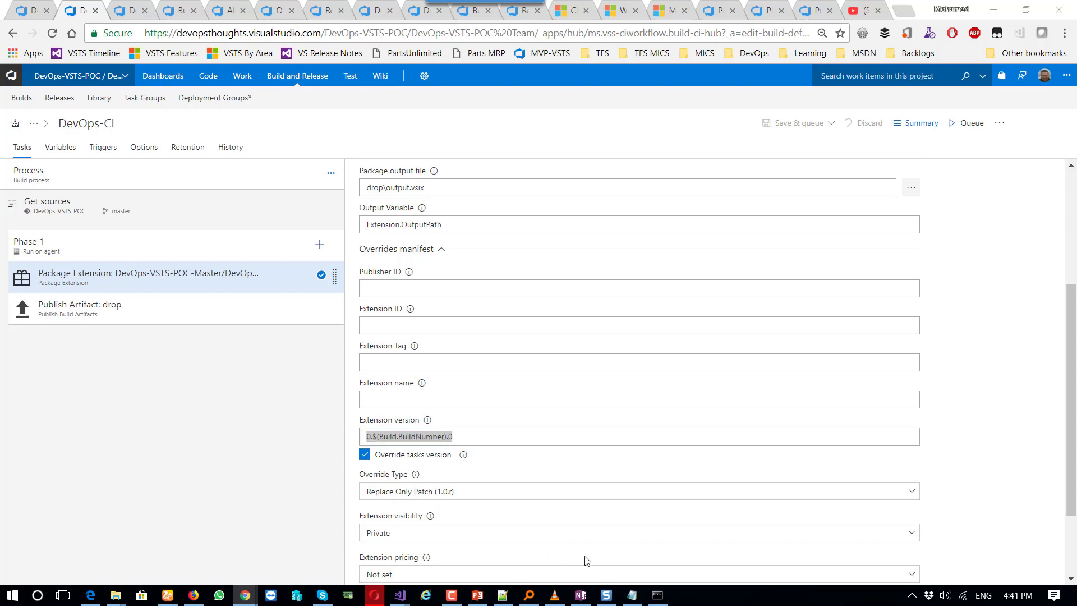
key("super")
type("word")
key("Return")
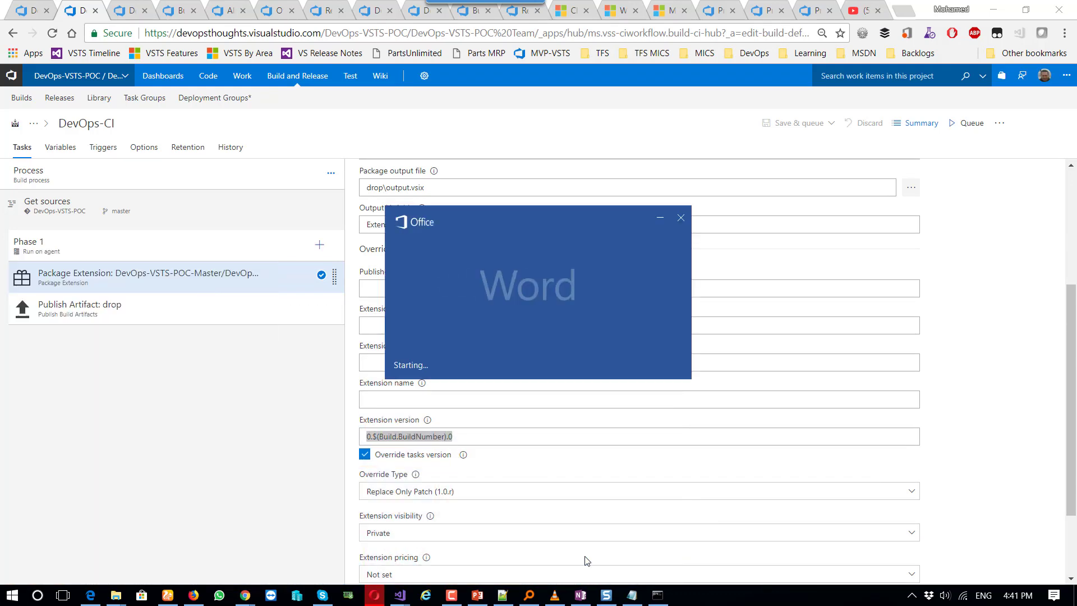
key("Return")
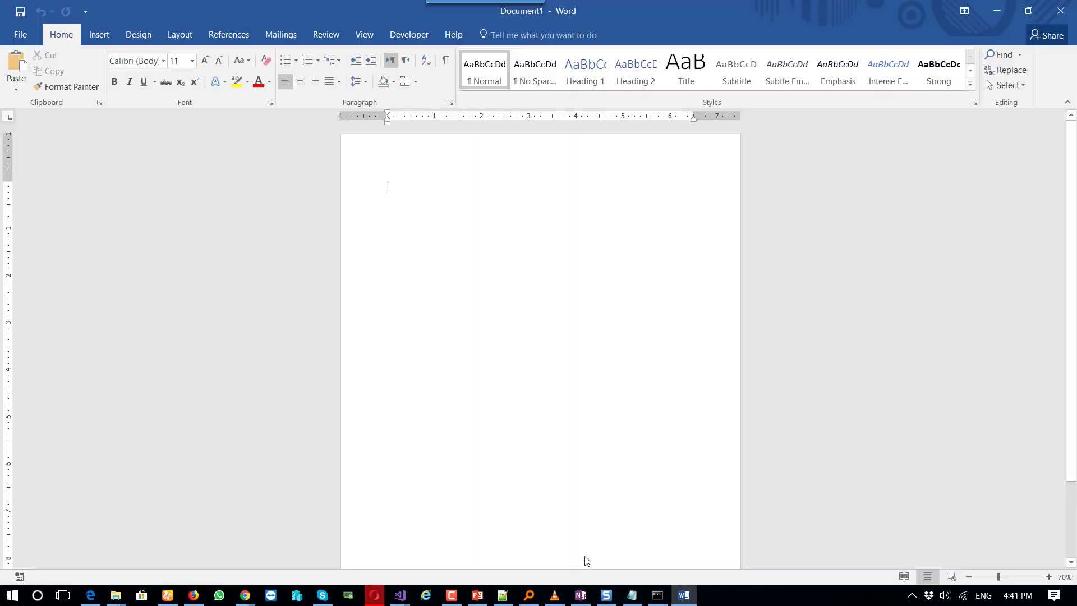
key("ctrl+v")
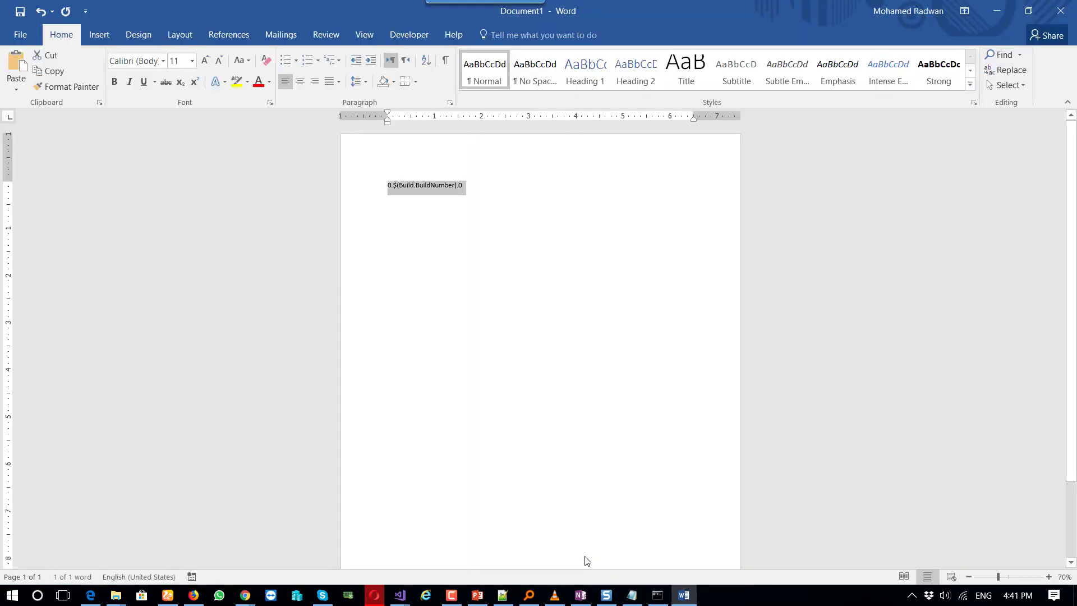
- Enlarge the pasted version expression to 29 pt and deselect it
key("ctrl+bracketright")
key("ctrl+bracketright")
key("ctrl+bracketright")
key("ctrl+bracketright")
key("ctrl+bracketright")
key("ctrl+bracketright")
key("ctrl+bracketright")
key("ctrl+bracketright")
key("ctrl+bracketright")
key("ctrl+bracketright")
key("ctrl+bracketright")
key("ctrl+bracketright")
key("ctrl+bracketright")
key("ctrl+bracketright")
key("ctrl+bracketright")
key("ctrl+bracketright")
key("ctrl+bracketright")
key("ctrl+bracketright")
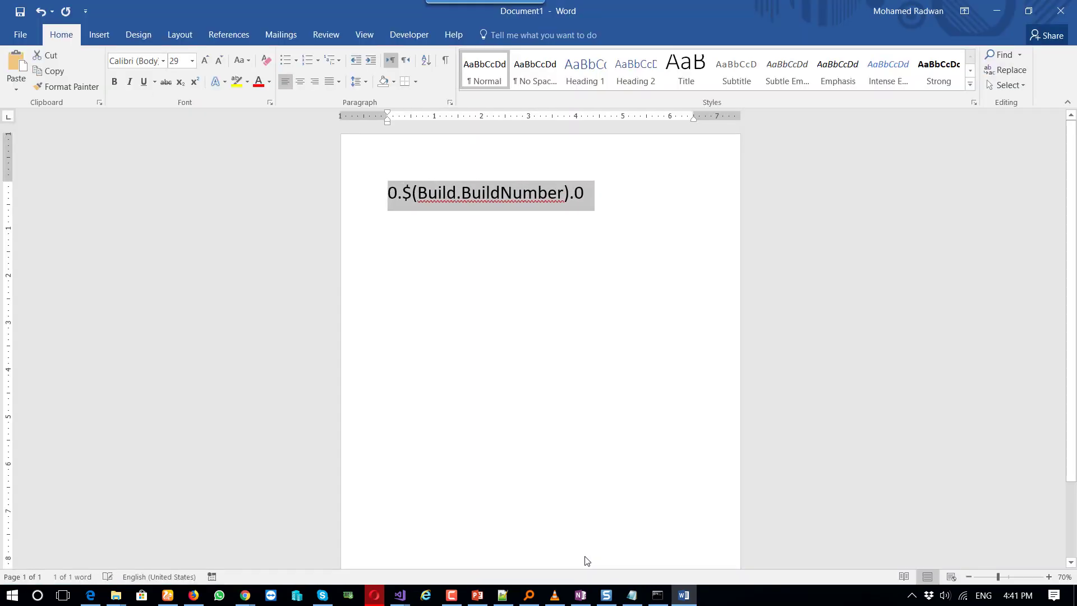
left_click(584, 555)
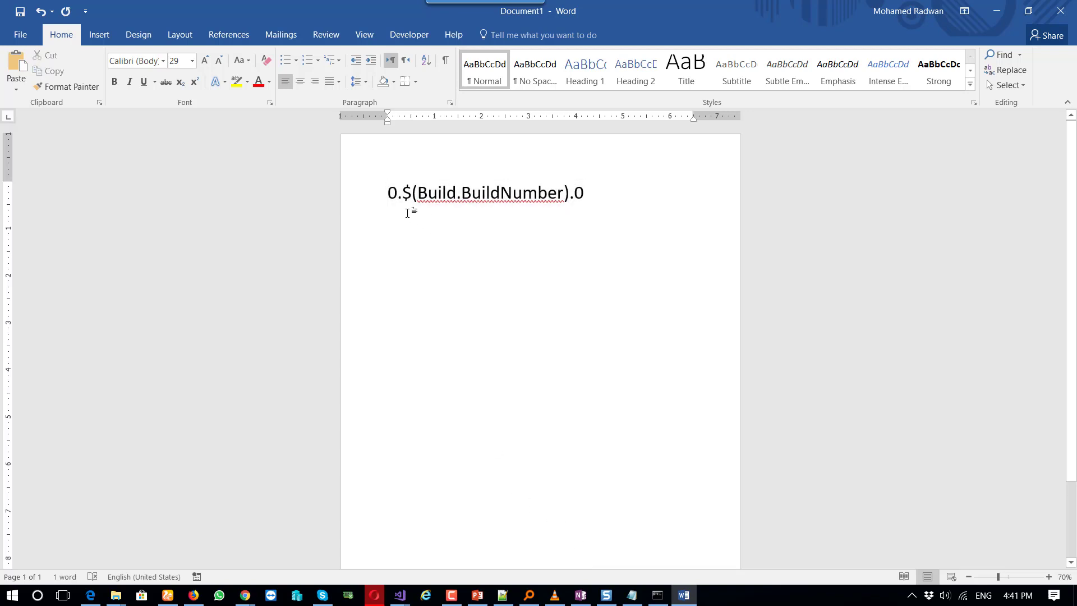
- Insert a space after the leading 0 of the version expression, and minimize Word to return to the build definition
left_click(398, 194)
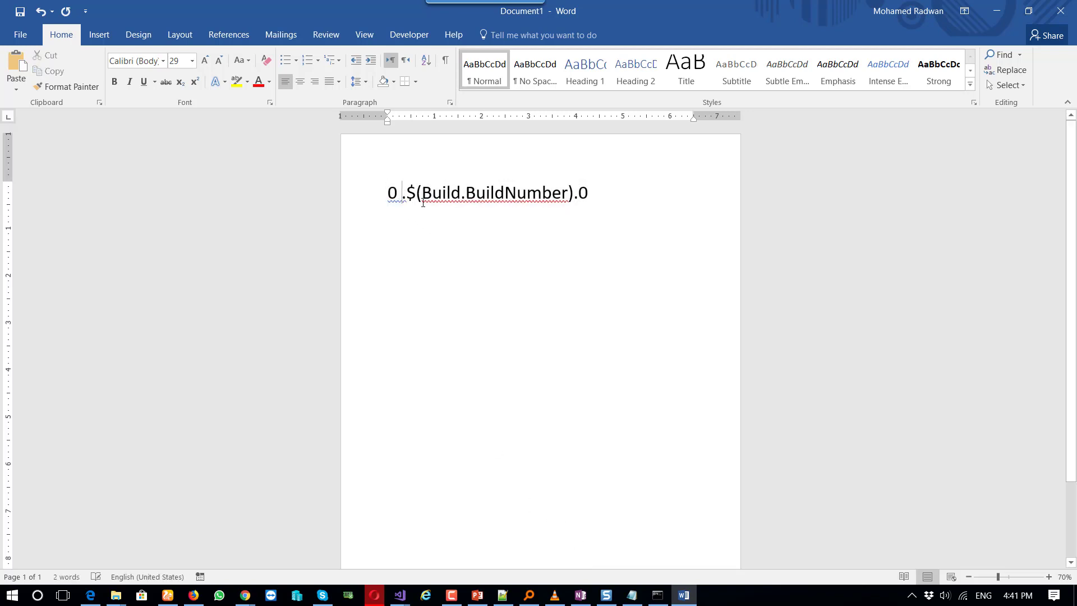
left_click(579, 195)
left_click(996, 11)
- Review the Package Extension task's version, override type options and extension visibility settings
left_click(416, 437)
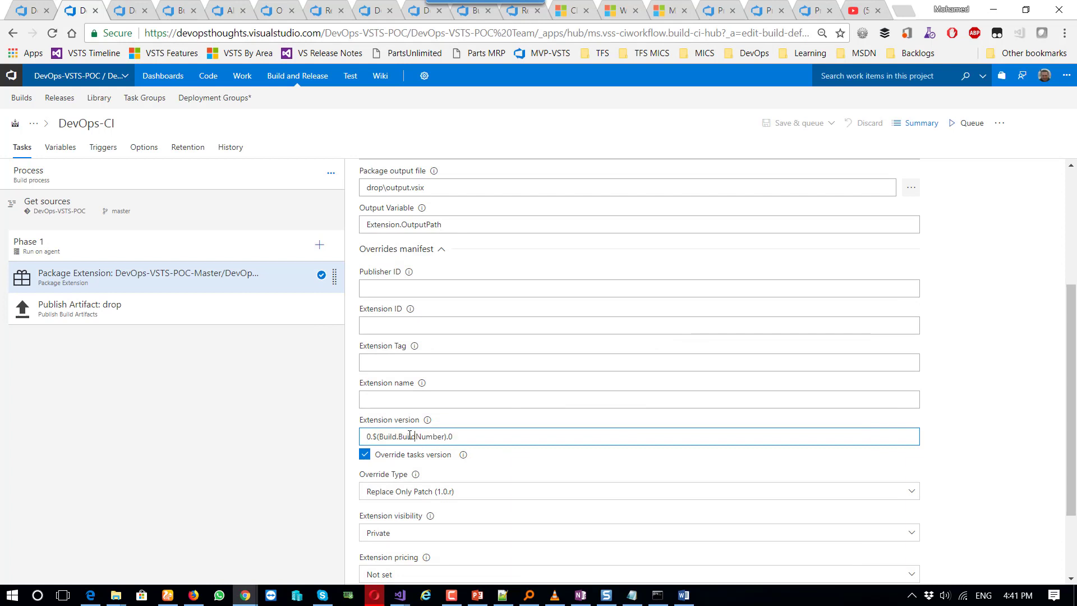
left_click(470, 497)
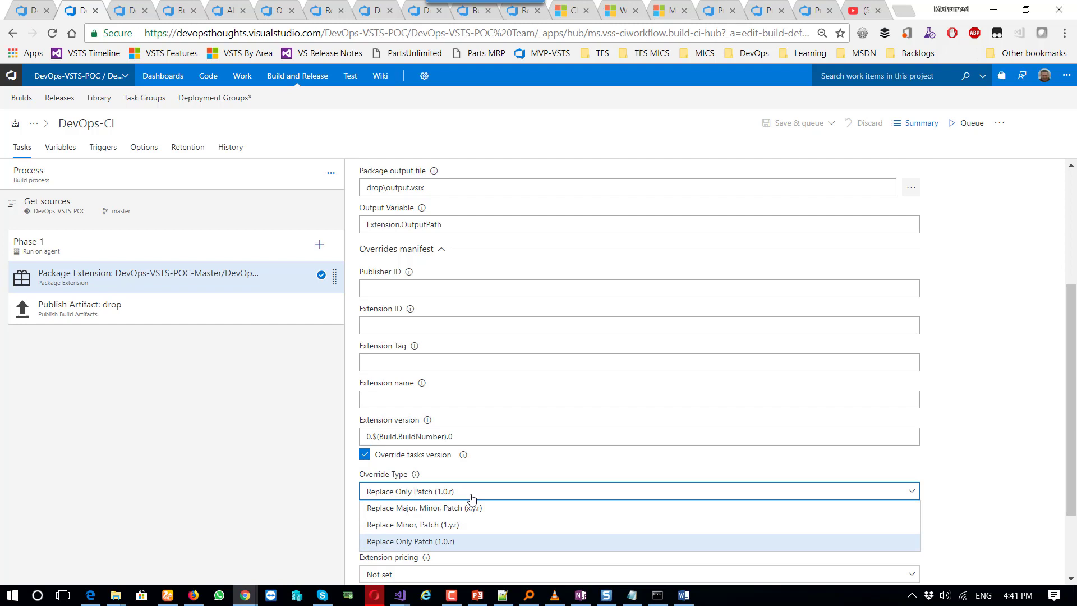
left_click(472, 498)
scroll(471, 498, "down", 2)
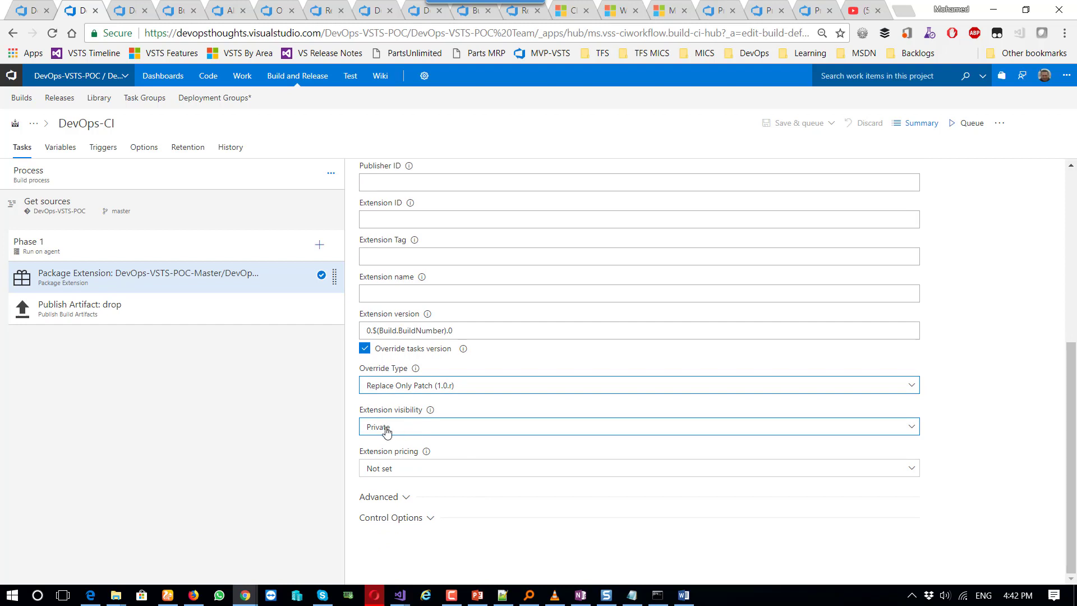
- Review the Publish Build Artifacts task's display name, path to publish, artifact name and publish location options
left_click(170, 317)
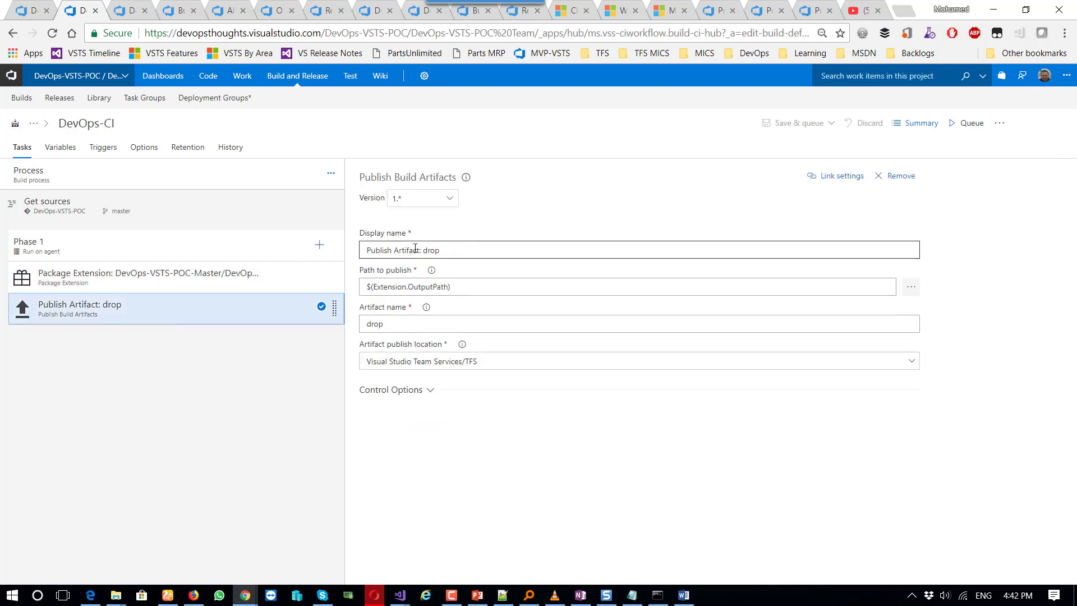
left_click(457, 250)
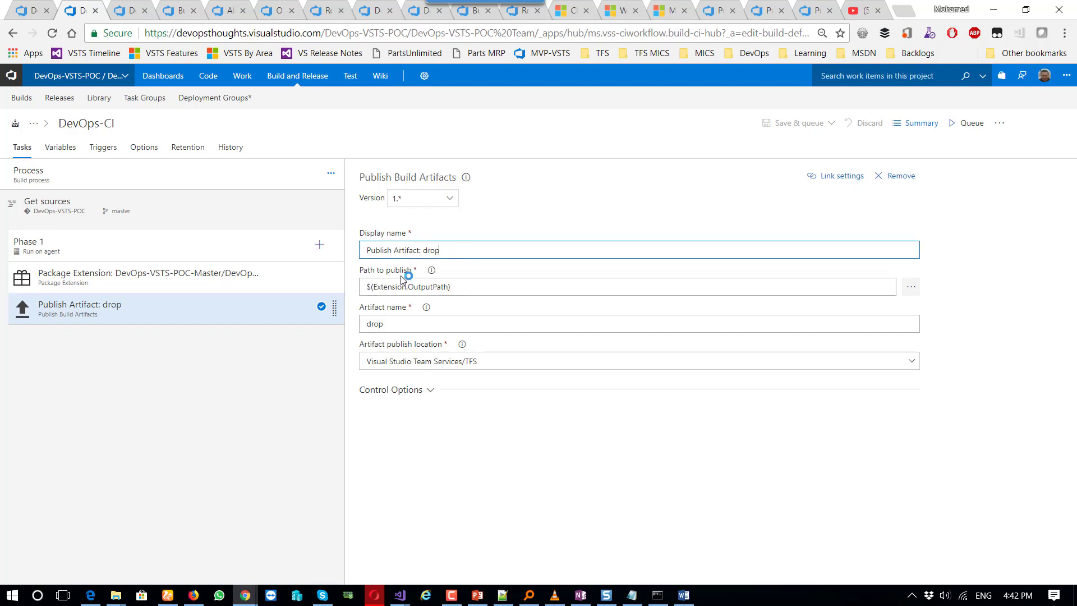
left_click(468, 293)
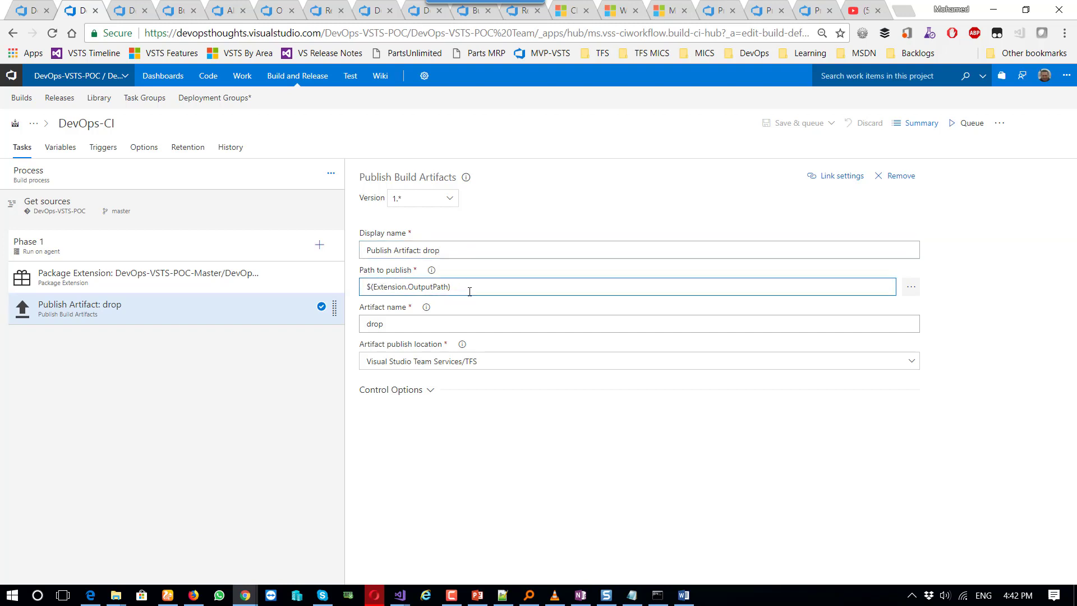
left_click(432, 321)
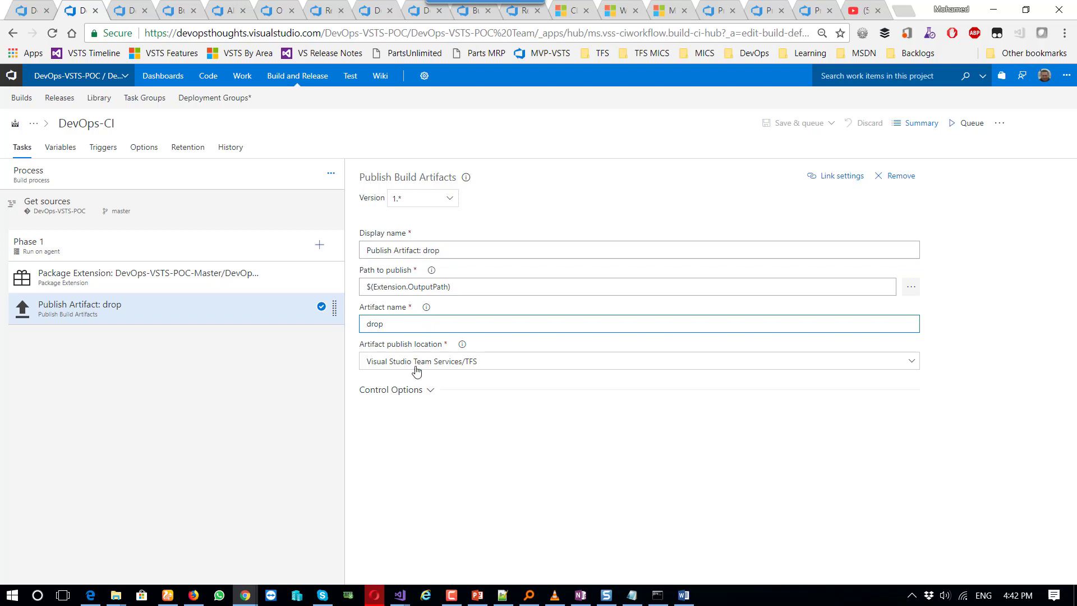
left_click(510, 369)
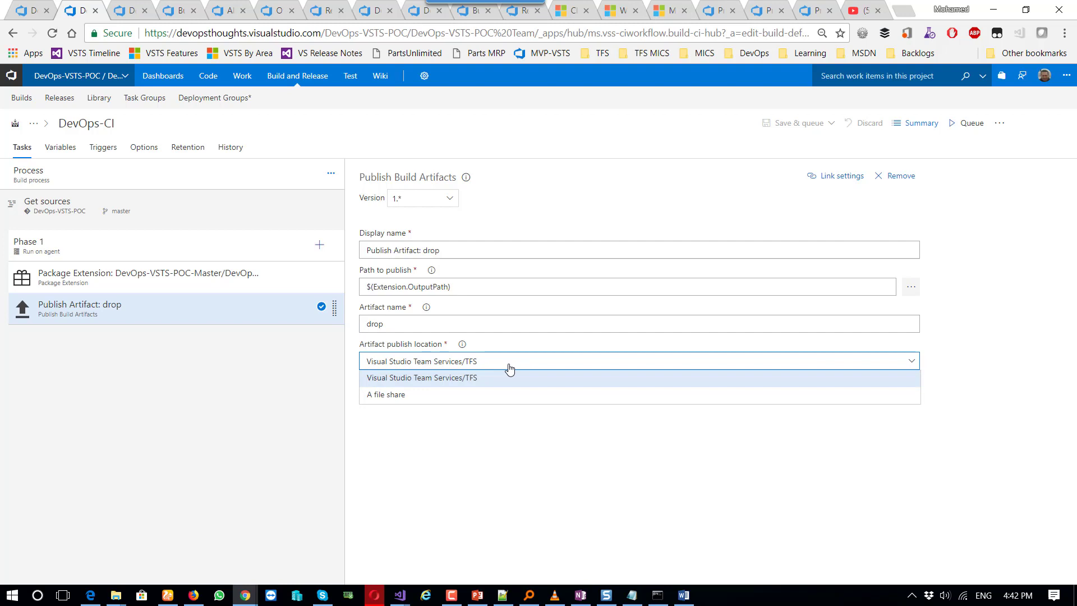
left_click(509, 368)
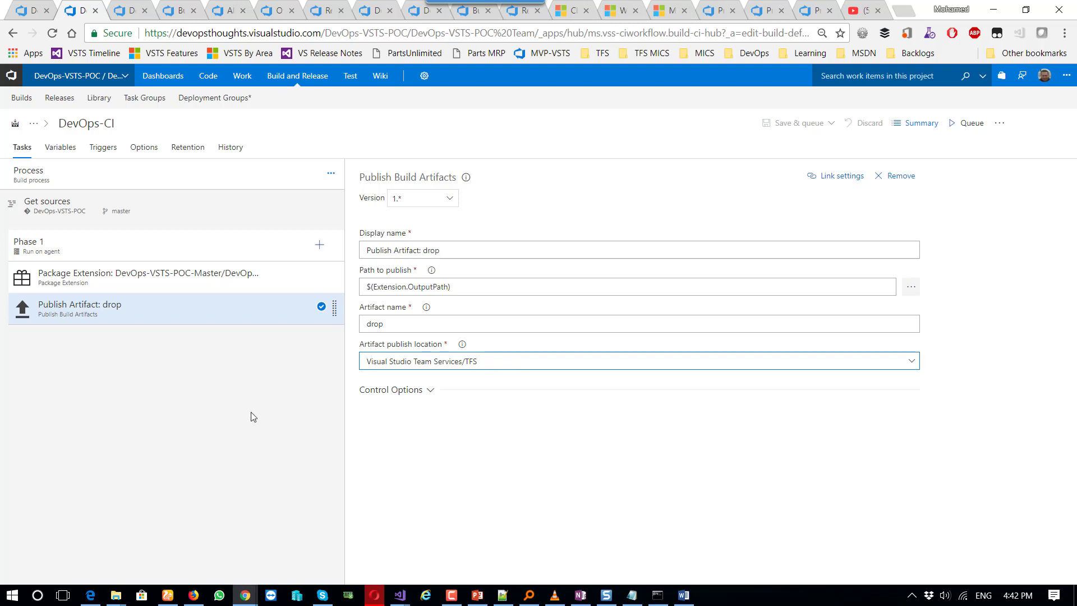
- Enable continuous integration for the DevOps-VSTS-POC repository in the build's triggers
left_click(101, 150)
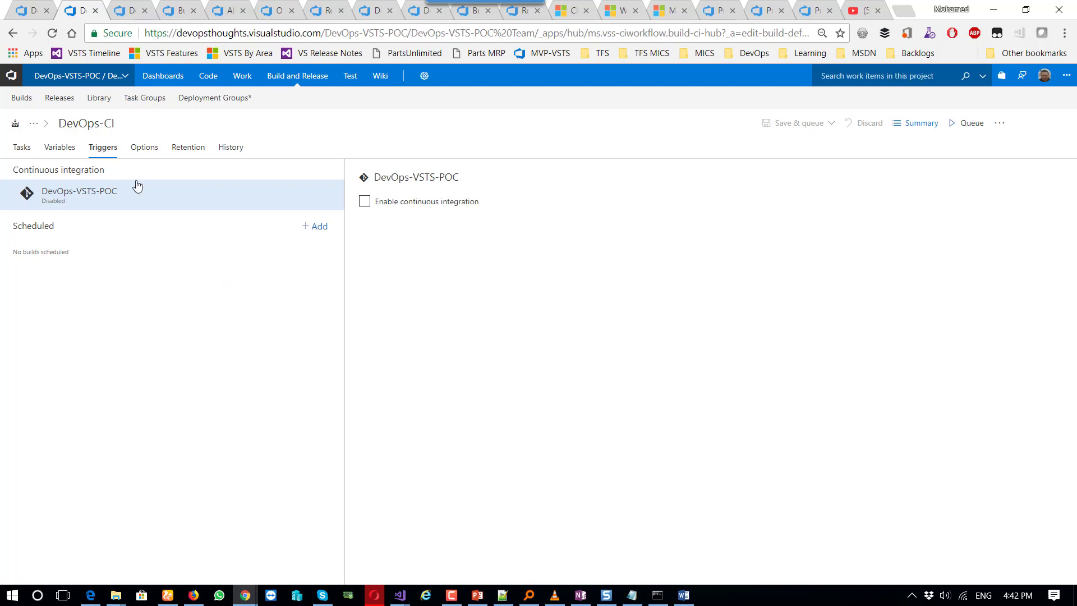
left_click(365, 202)
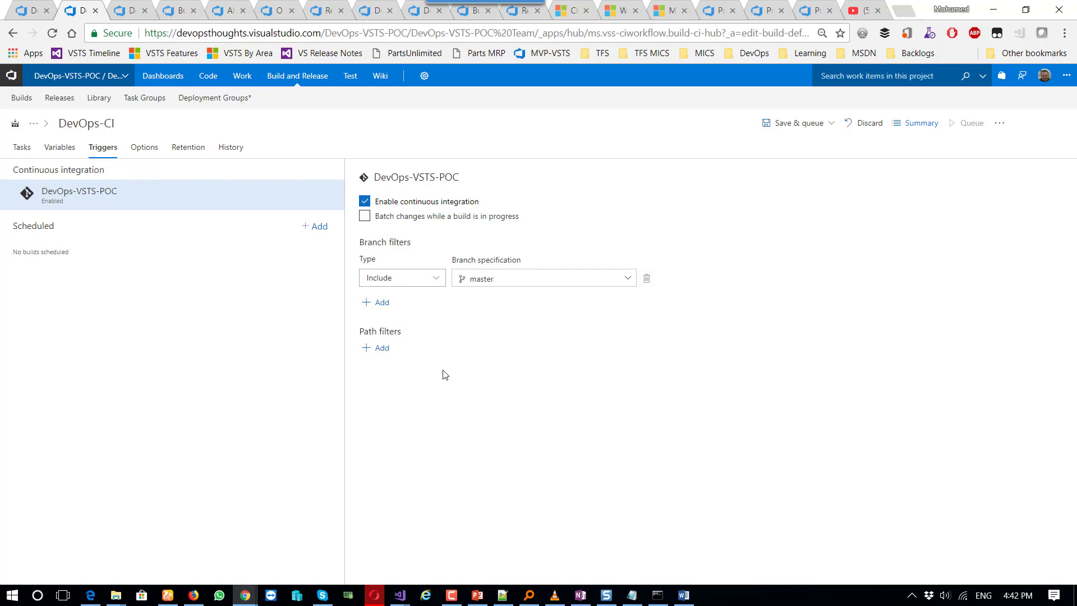
- Open MyFirstProject in the QA, pre-production and production environment accounts, and return to the QA project
left_click(717, 10)
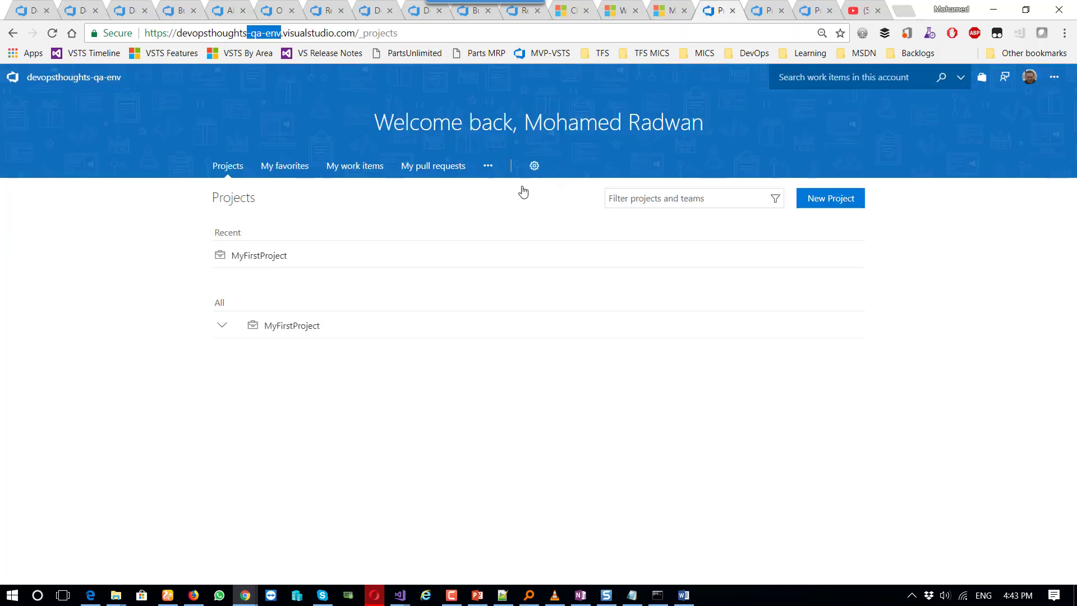
left_click(276, 266)
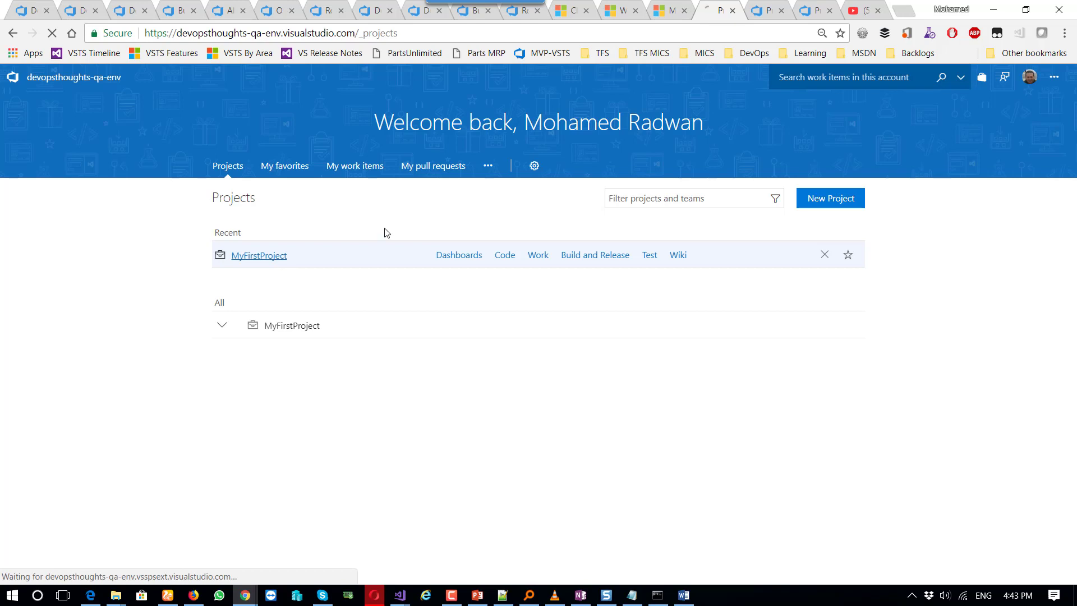
left_click(766, 10)
left_click(278, 257)
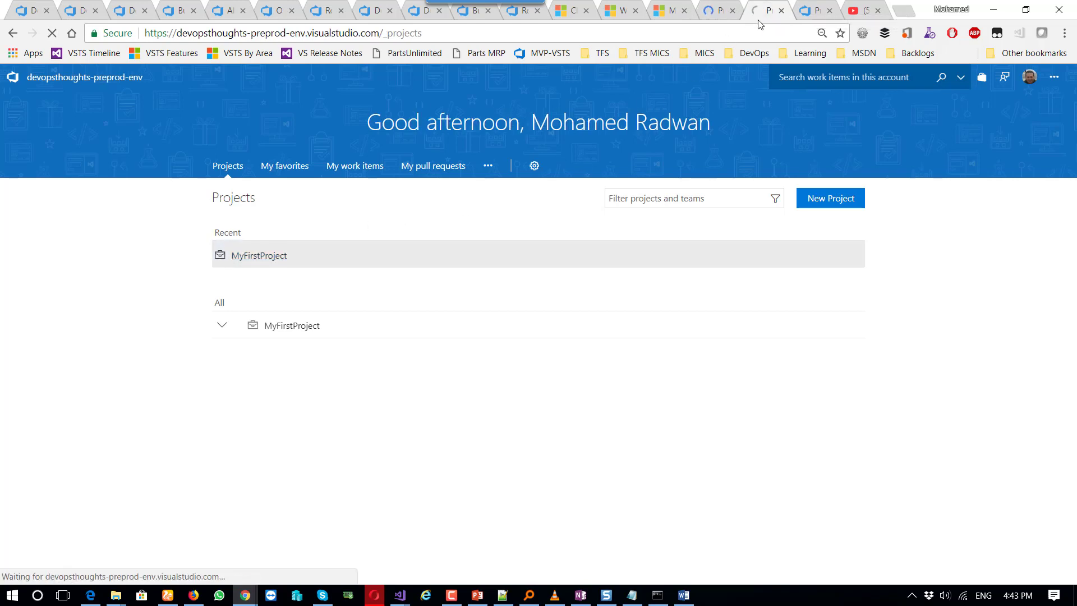
left_click(812, 12)
left_click(274, 256)
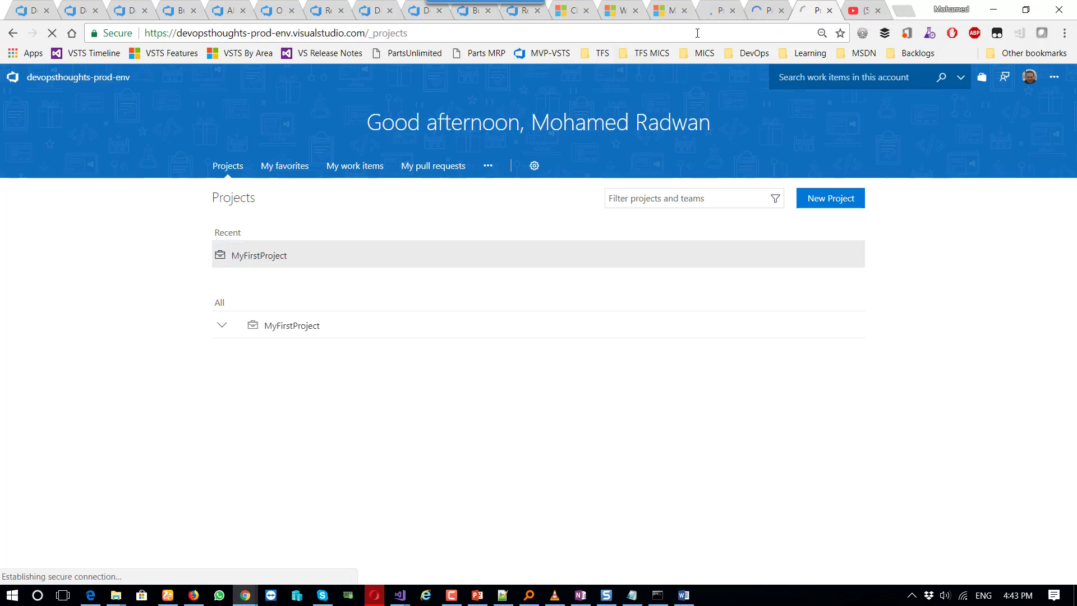
left_click(714, 17)
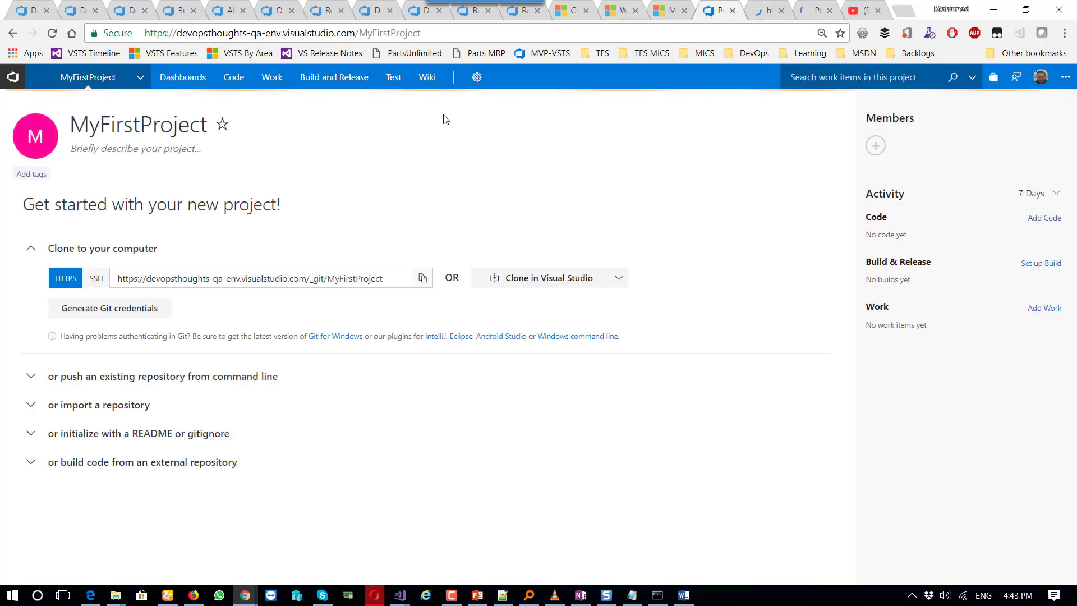
- Open the DevOps-POC extension page under Work in the QA, pre-production and production MyFirstProject projects
mouse_move(272, 77)
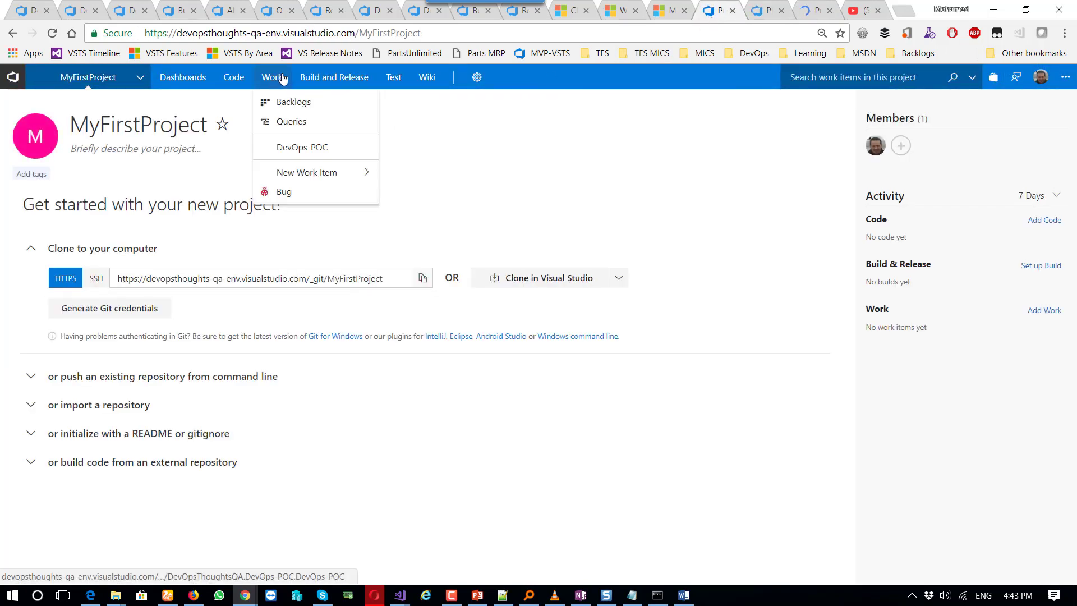
left_click(281, 147)
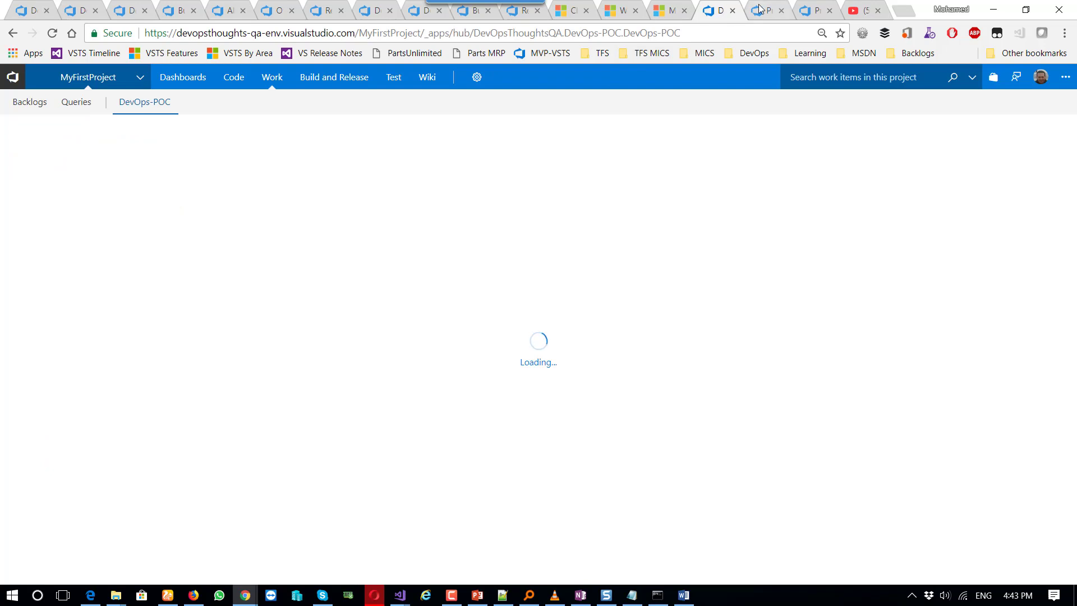
key("ctrl+Tab")
mouse_move(272, 77)
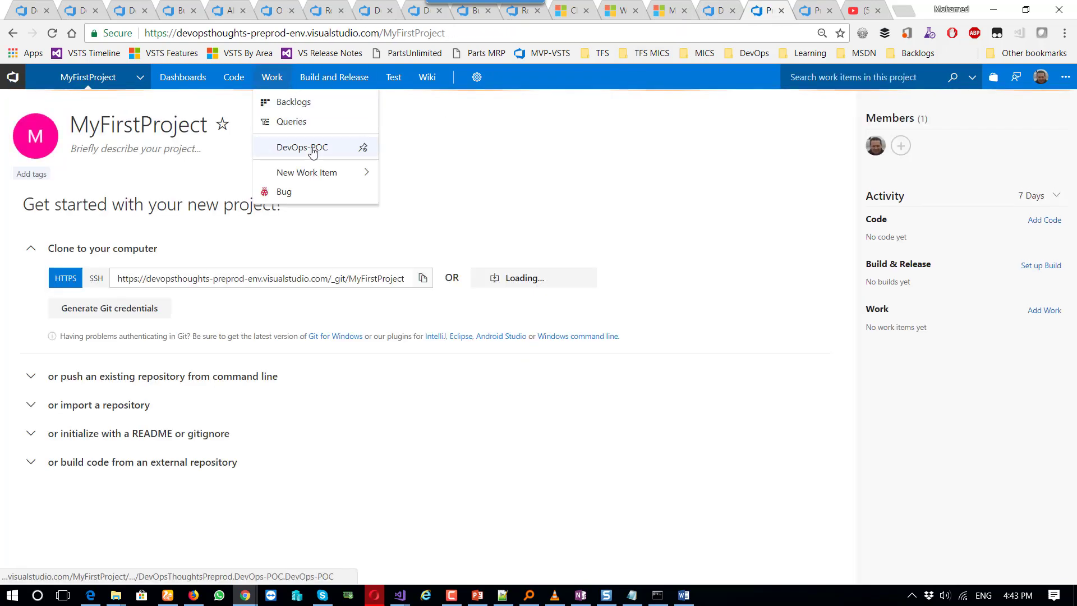
left_click(311, 147)
key("ctrl+Tab")
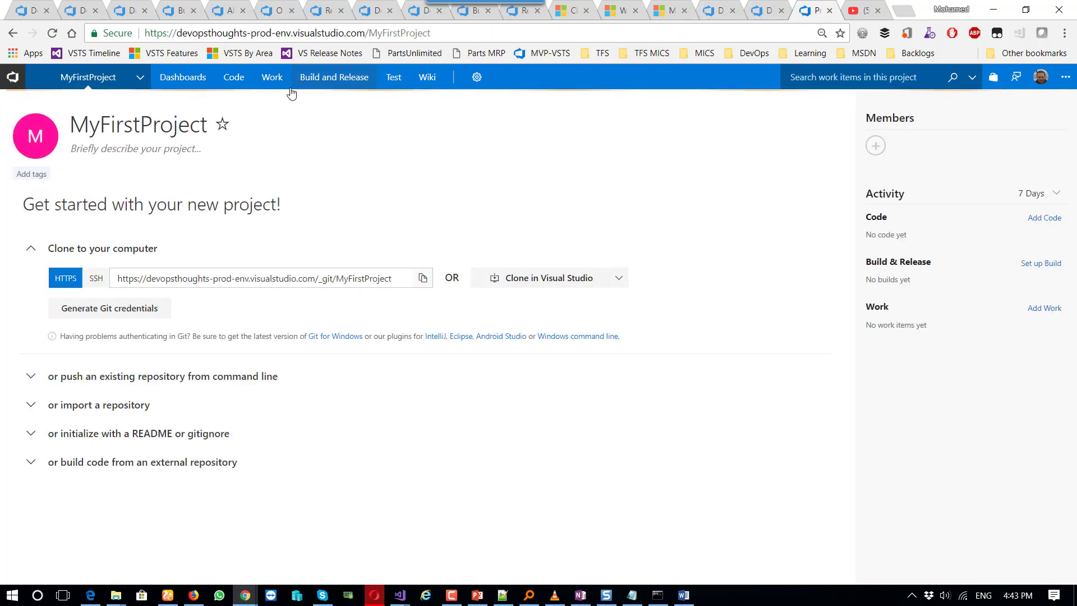
mouse_move(275, 82)
left_click(331, 147)
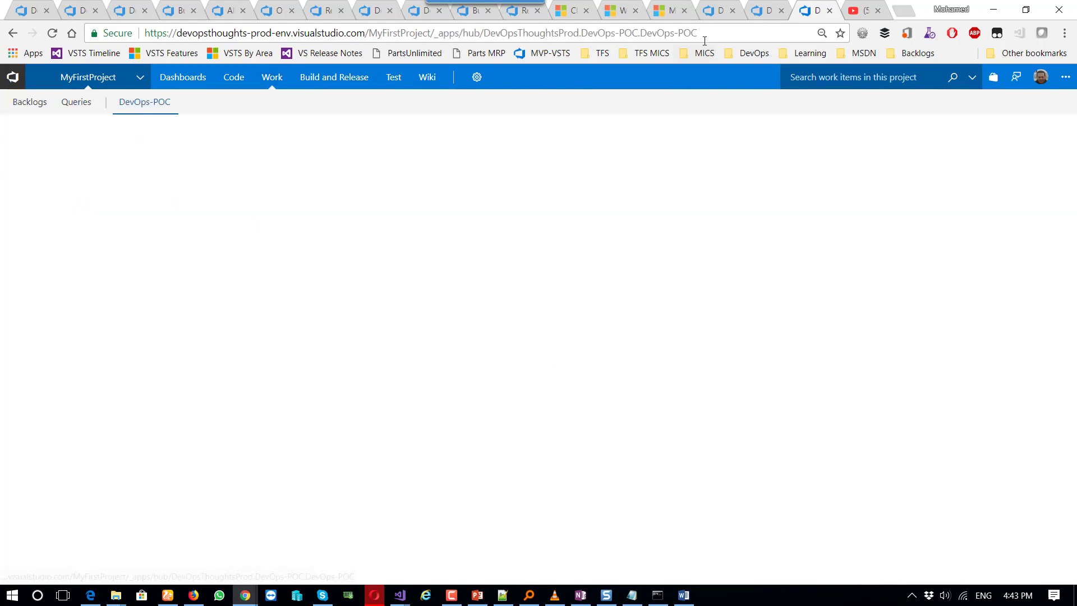
- Return to the QA project's DevOps-POC page and change the extension form's theme colour to dark navy
left_click(711, 17)
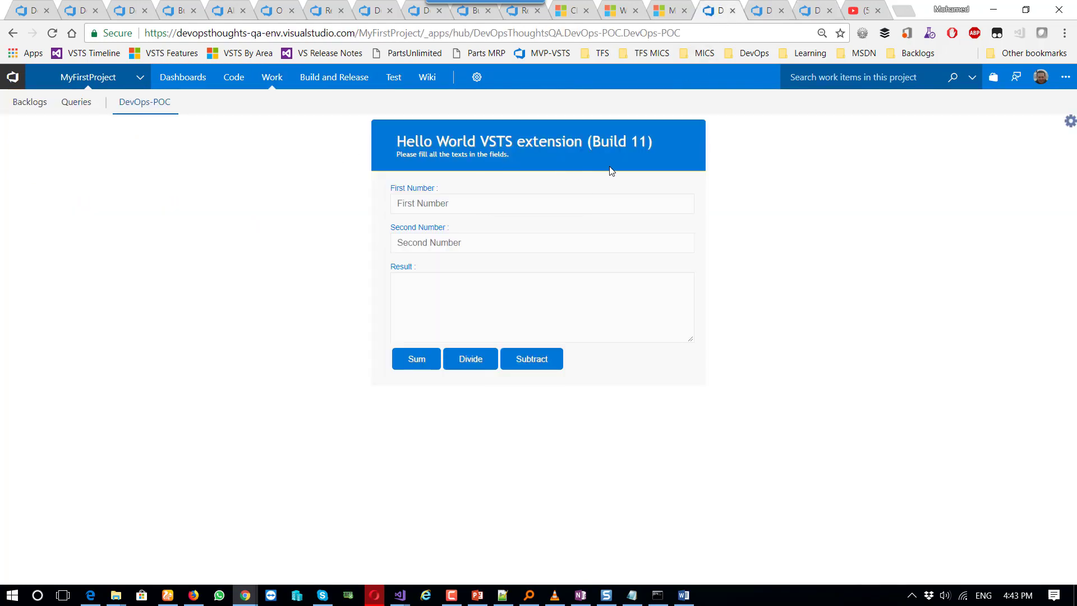
right_click(486, 152)
left_click(559, 199)
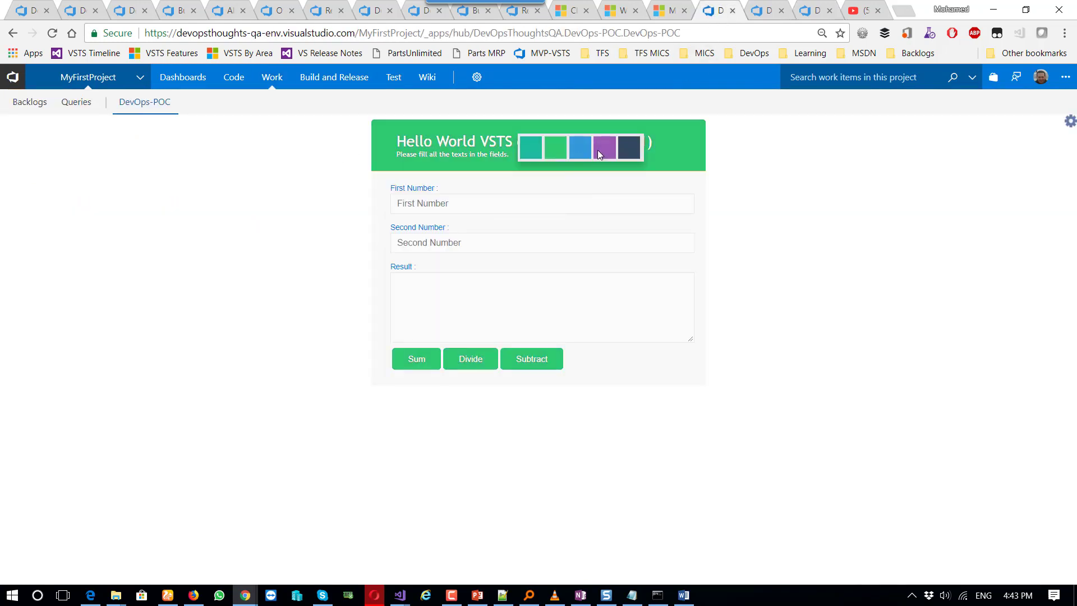
left_click(627, 152)
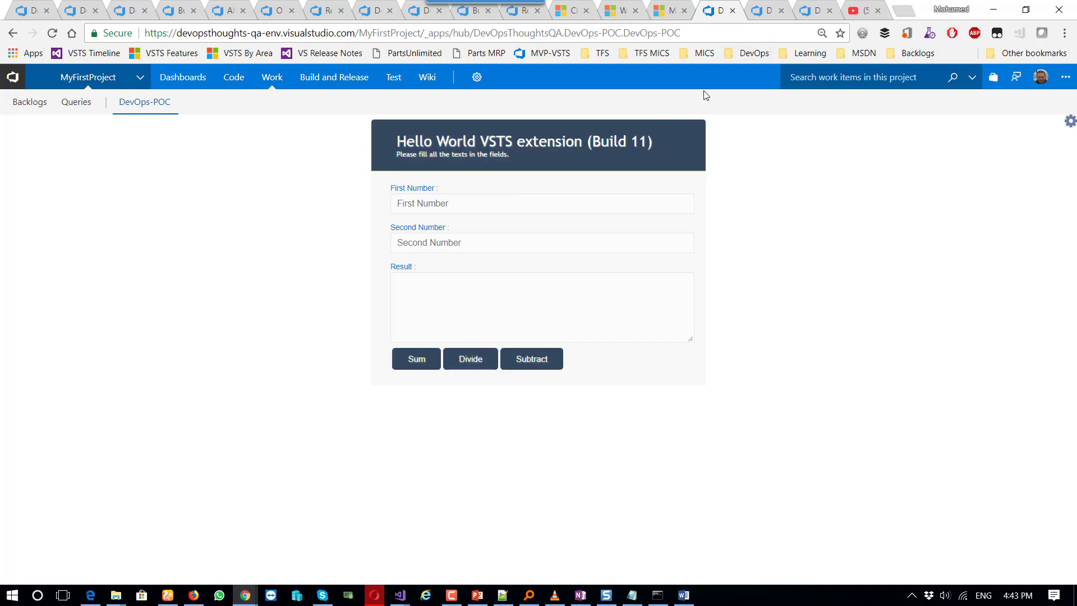
- Compare the DevOps-POC page in the pre-production and production projects, and return to the QA page
left_click(763, 12)
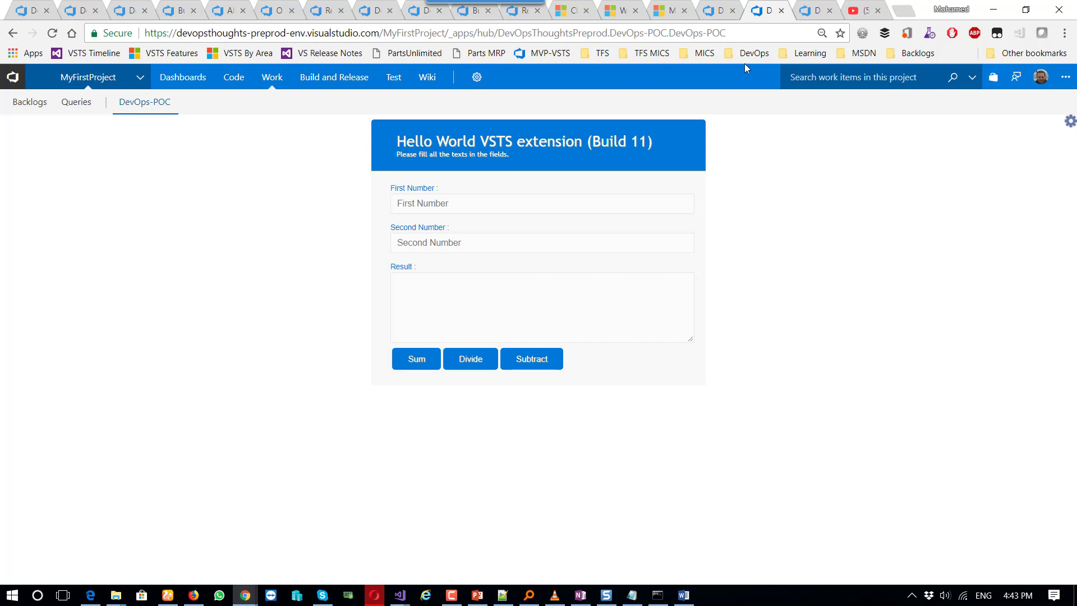
left_click(813, 13)
left_click(723, 17)
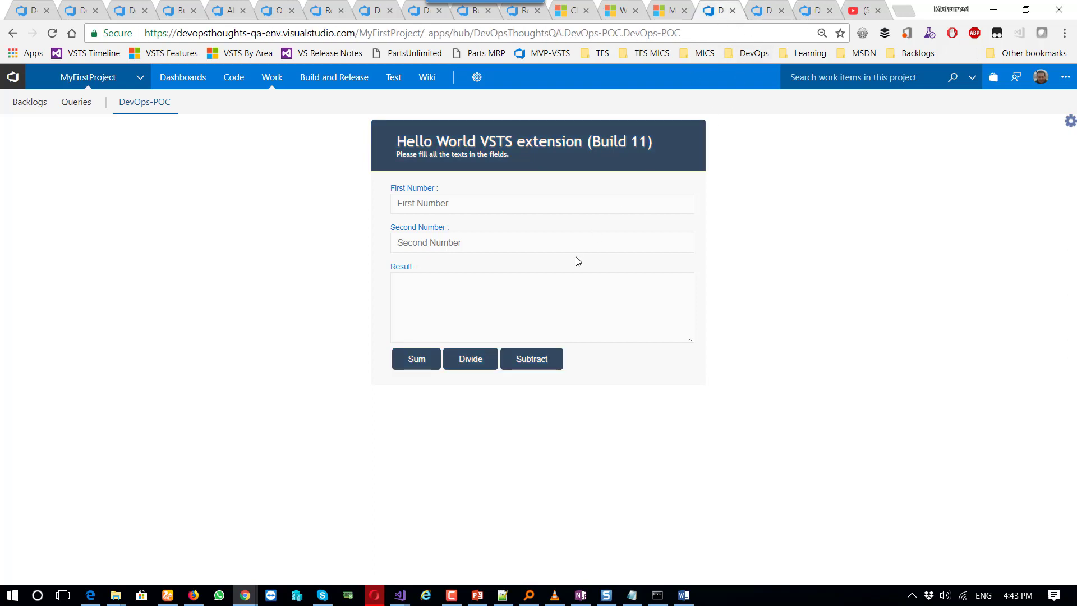
- In Visual Studio's DevOps-VSTS-POC-Master solution, set the Home.html heading to "Hello World VSTS extension (Build 12)", save the file and minimize the window
mouse_move(400, 594)
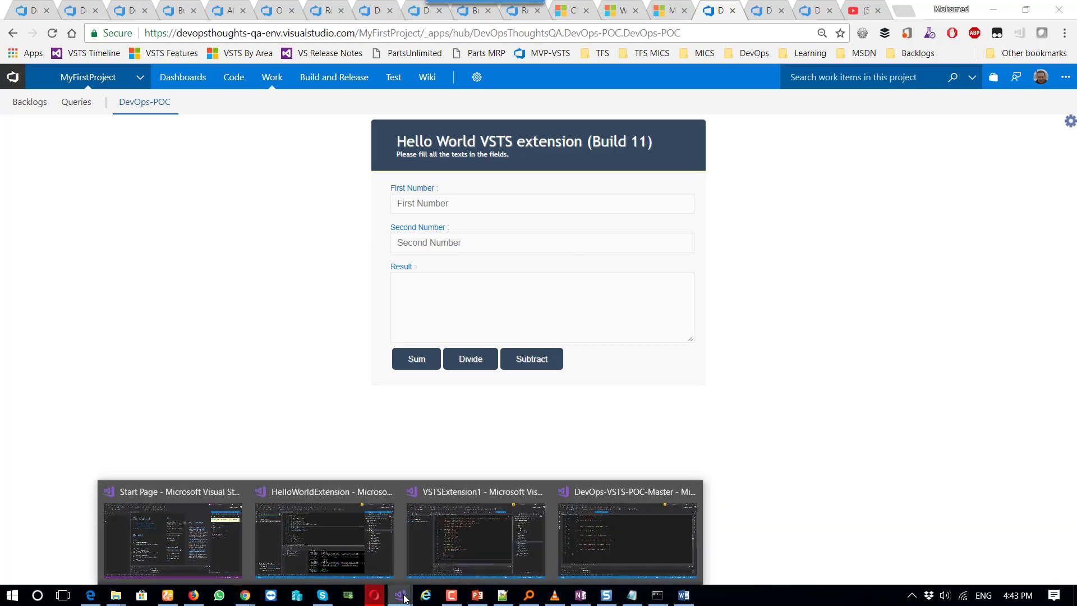
left_click(607, 544)
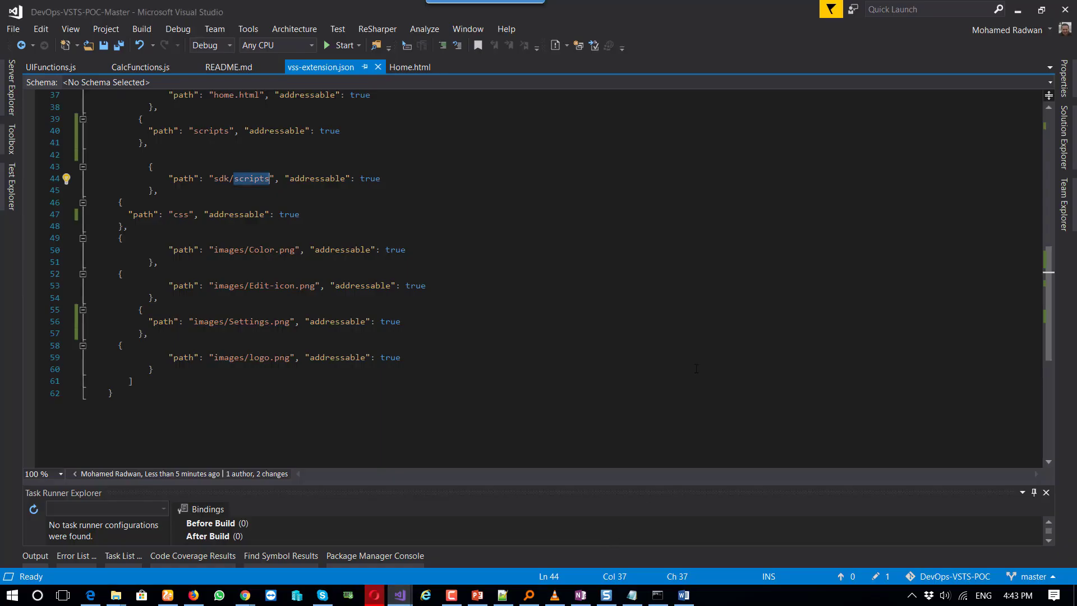
left_click(403, 71)
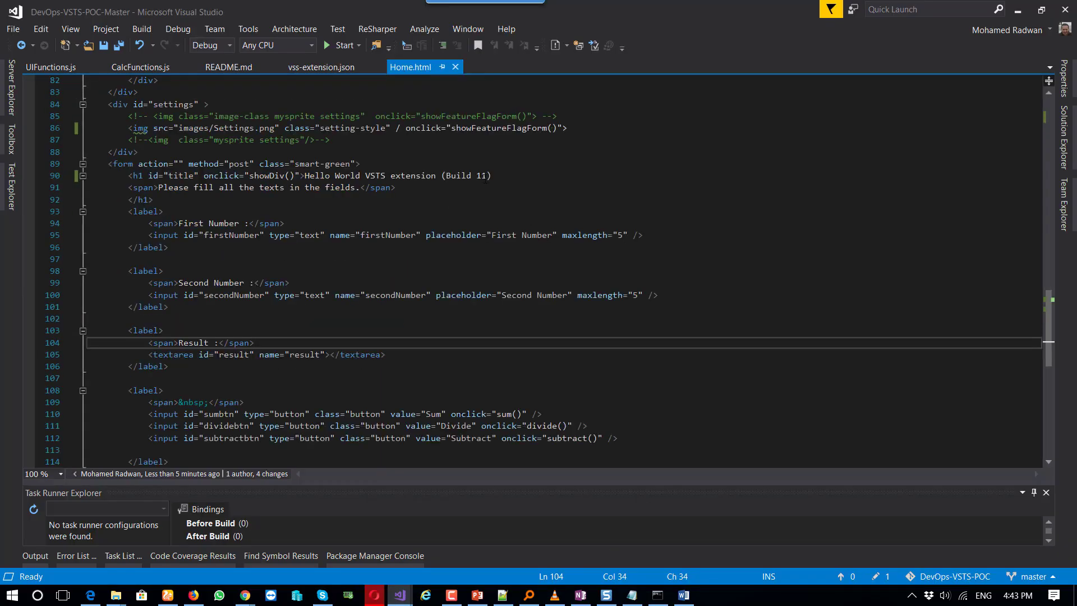
left_click(486, 176)
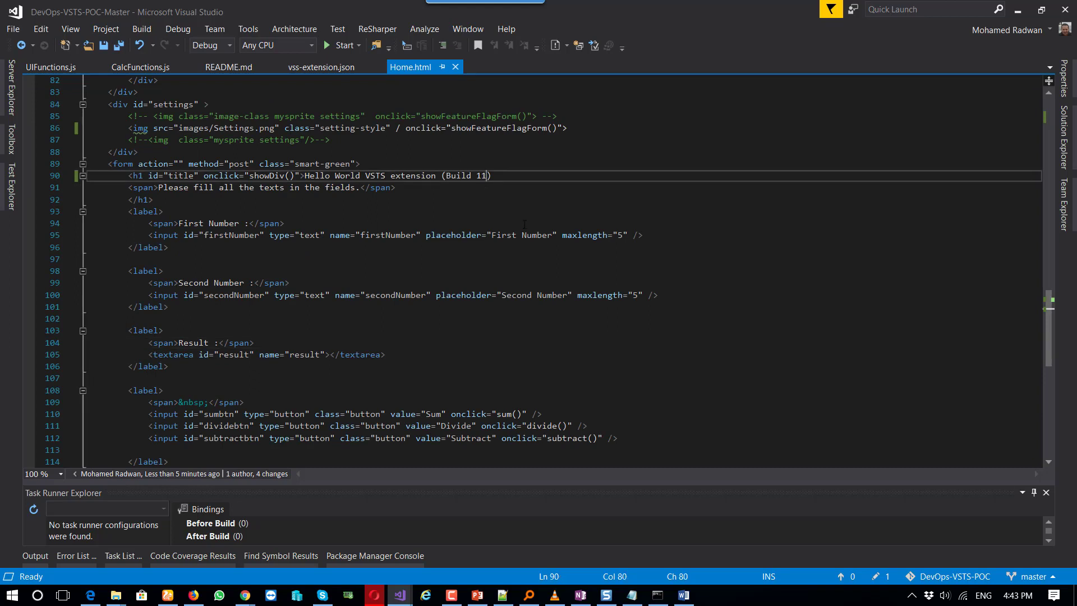
key("shift+Left")
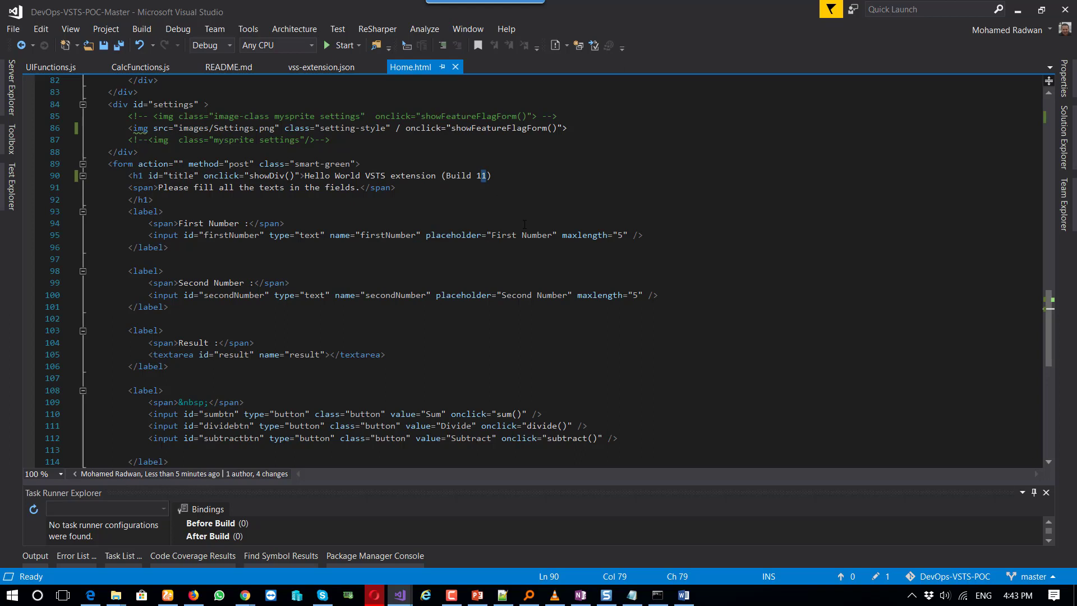
type("2")
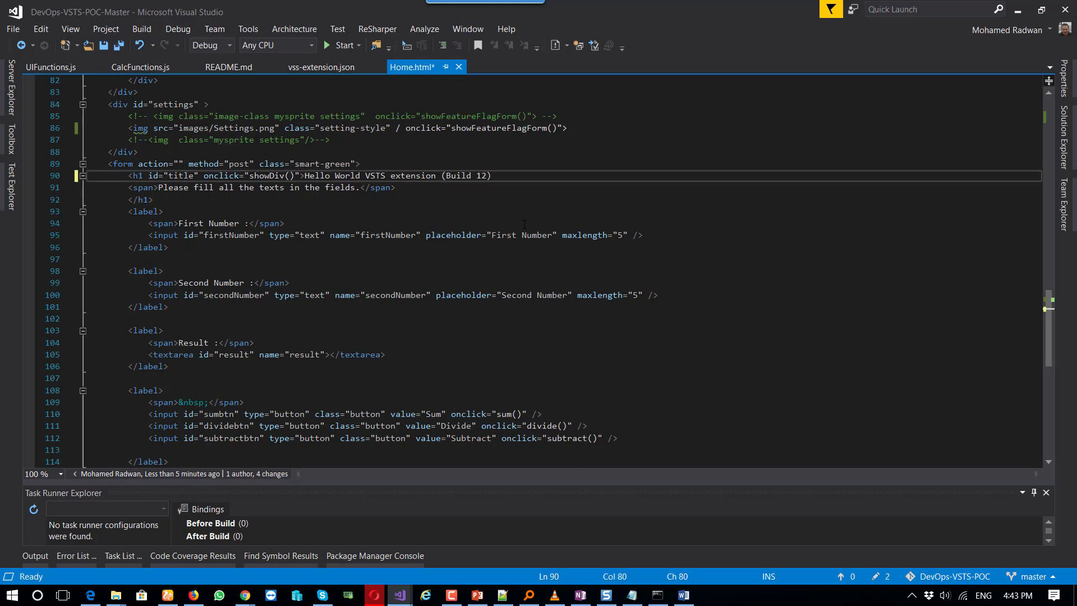
left_click(103, 45)
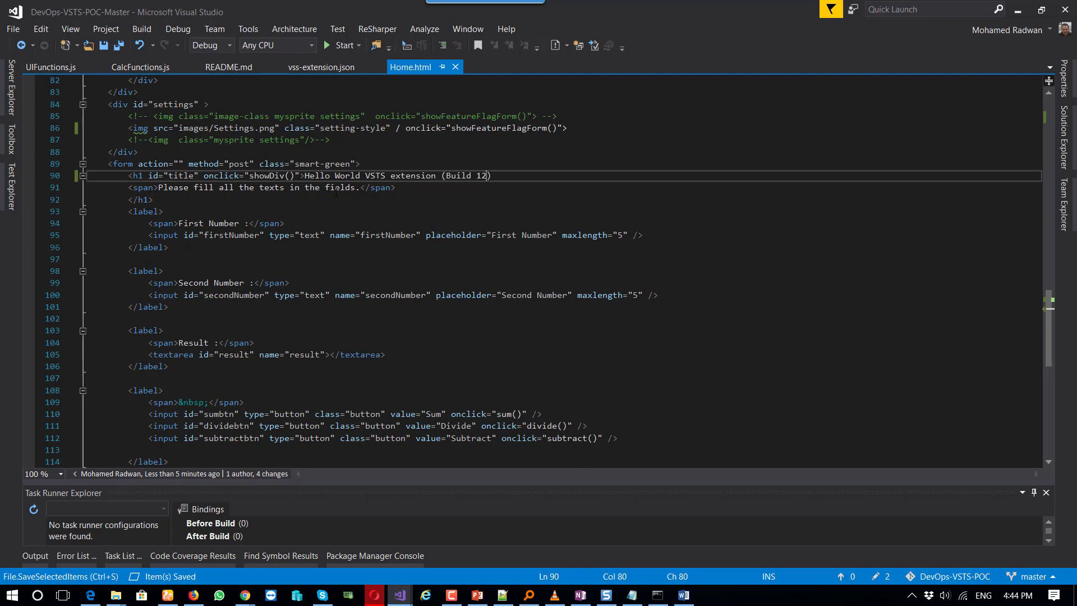
left_click(1017, 10)
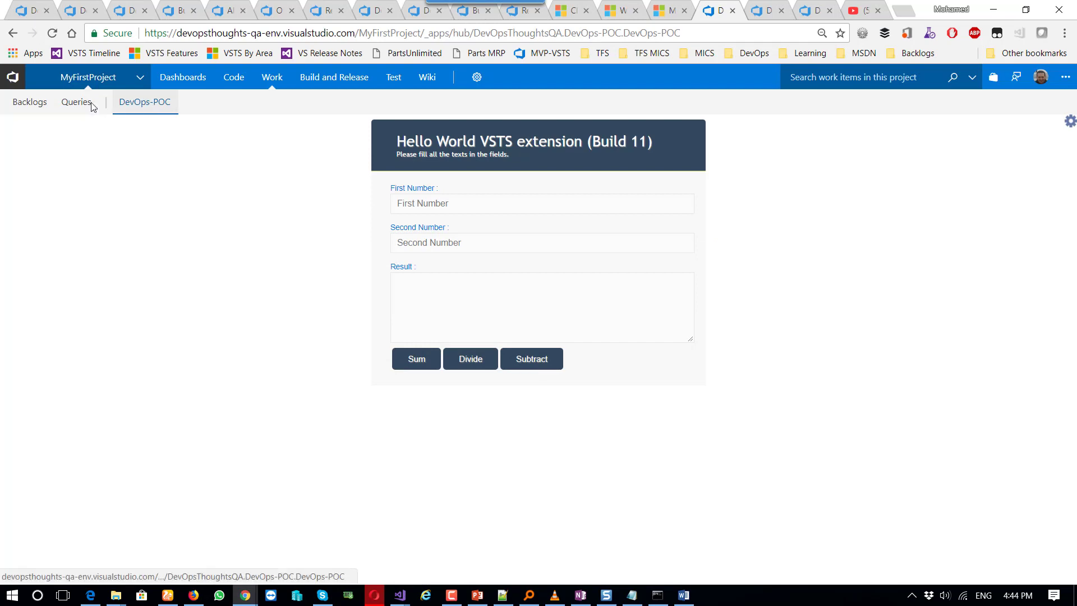
- Find the DevOps_RM release pipeline among the open browser pages and open the DevOps-VSTS-POC project's Releases page in a new tab
left_click(76, 11)
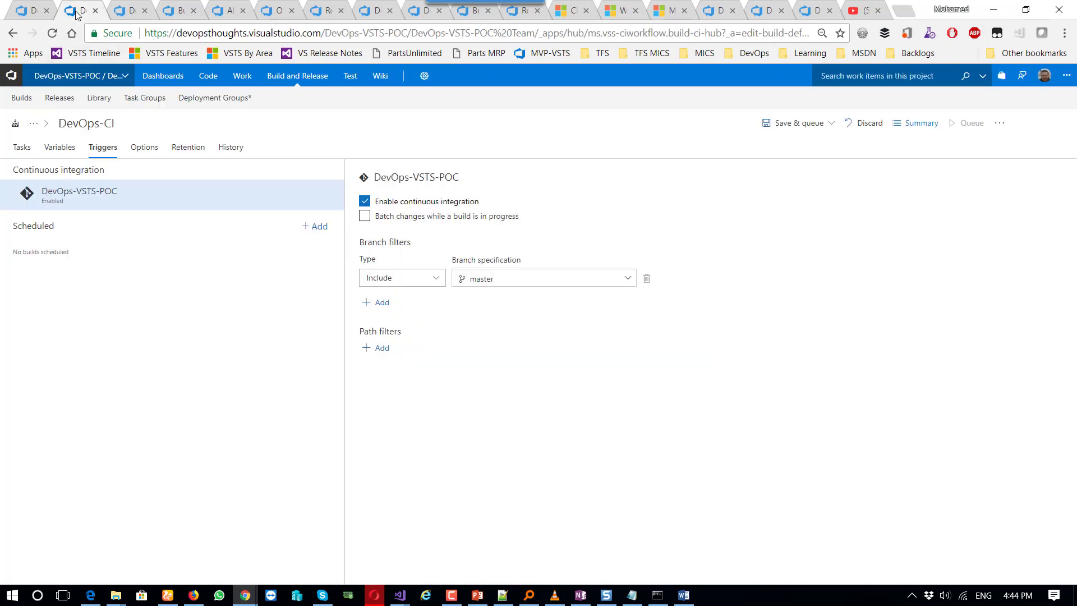
left_click(126, 12)
left_click(173, 12)
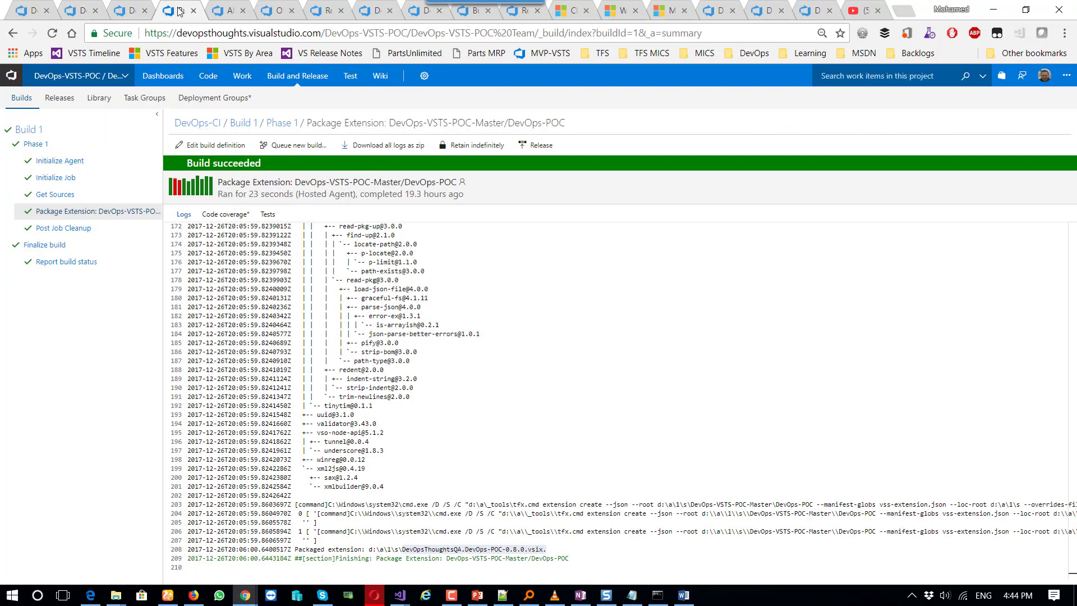
left_click(372, 11)
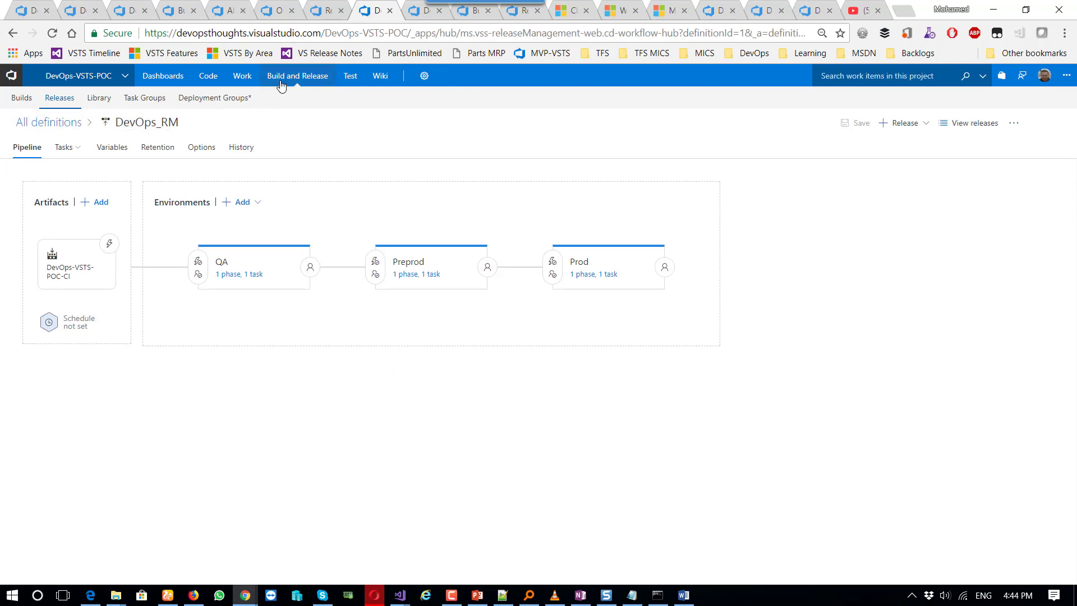
mouse_move(279, 85)
right_click(286, 120)
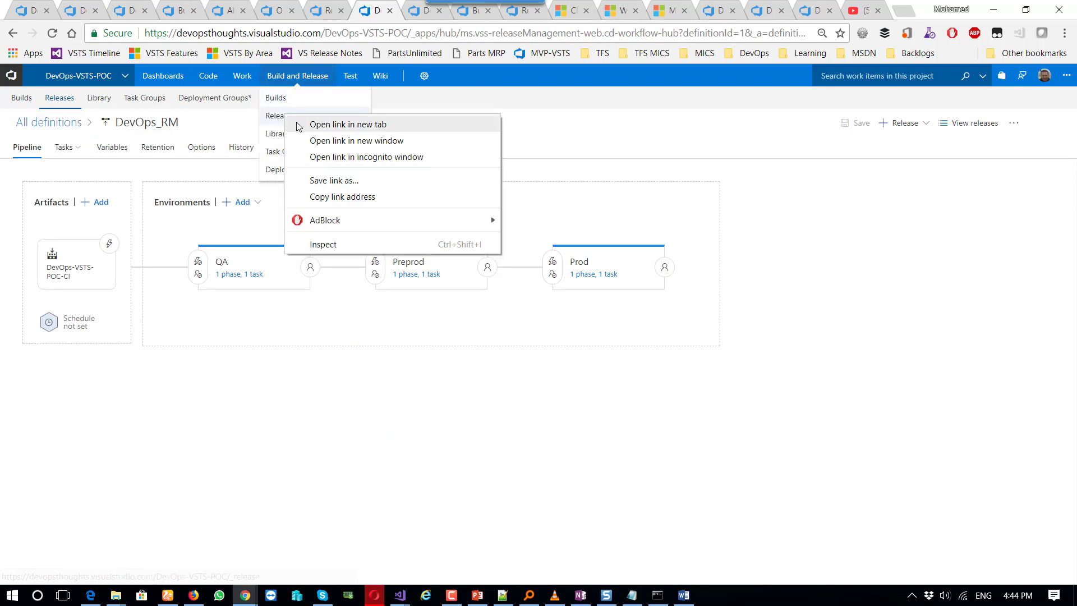
left_click(328, 124)
key("ctrl+Tab")
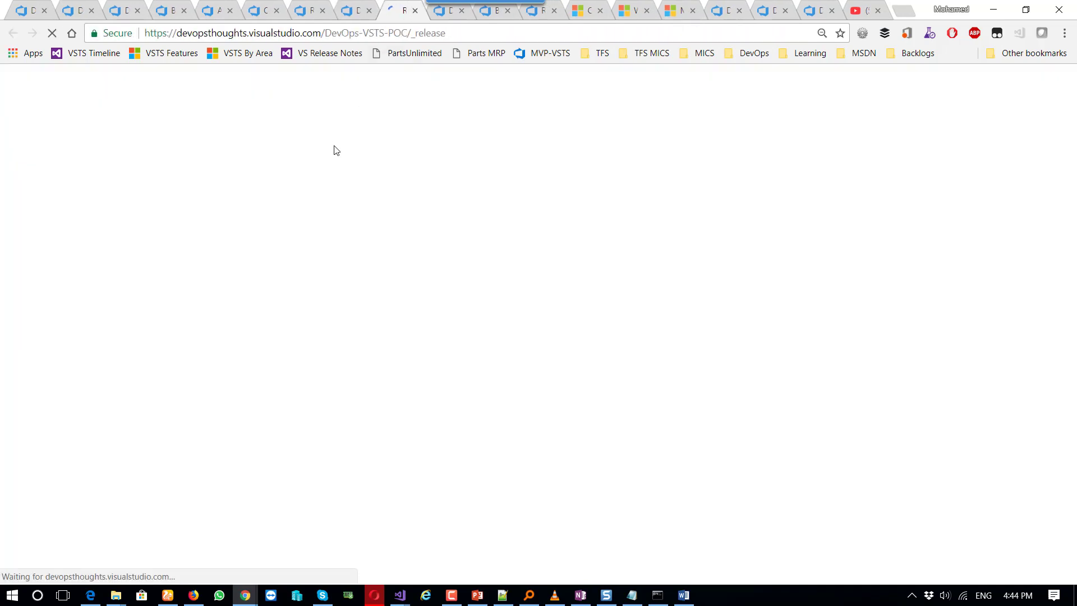
- Check the option for creating a release definition, and open the existing DevOps_RM definition for editing
left_click(42, 129)
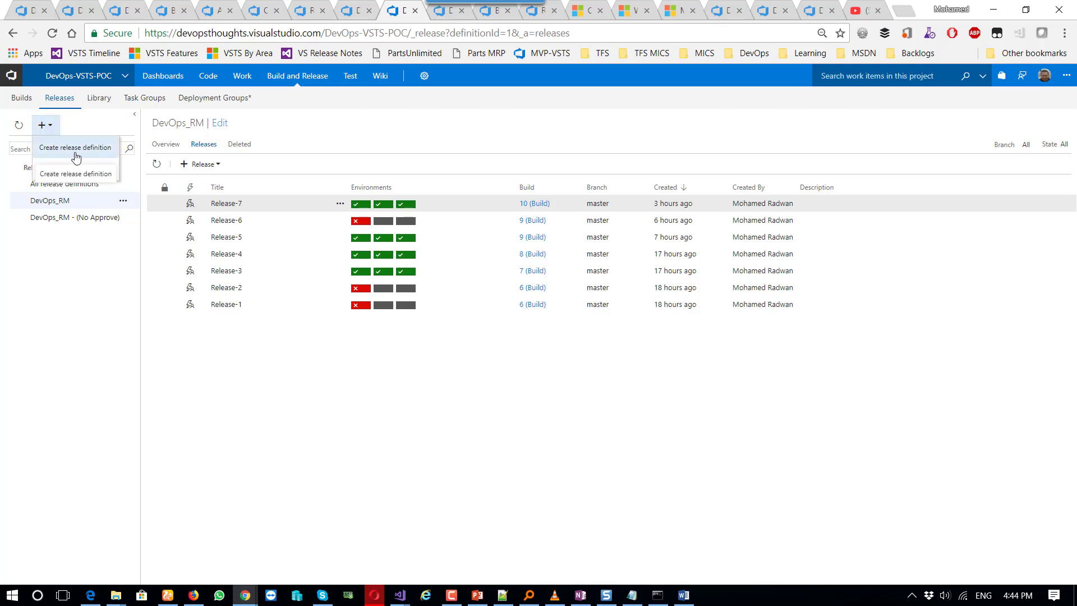
left_click(58, 246)
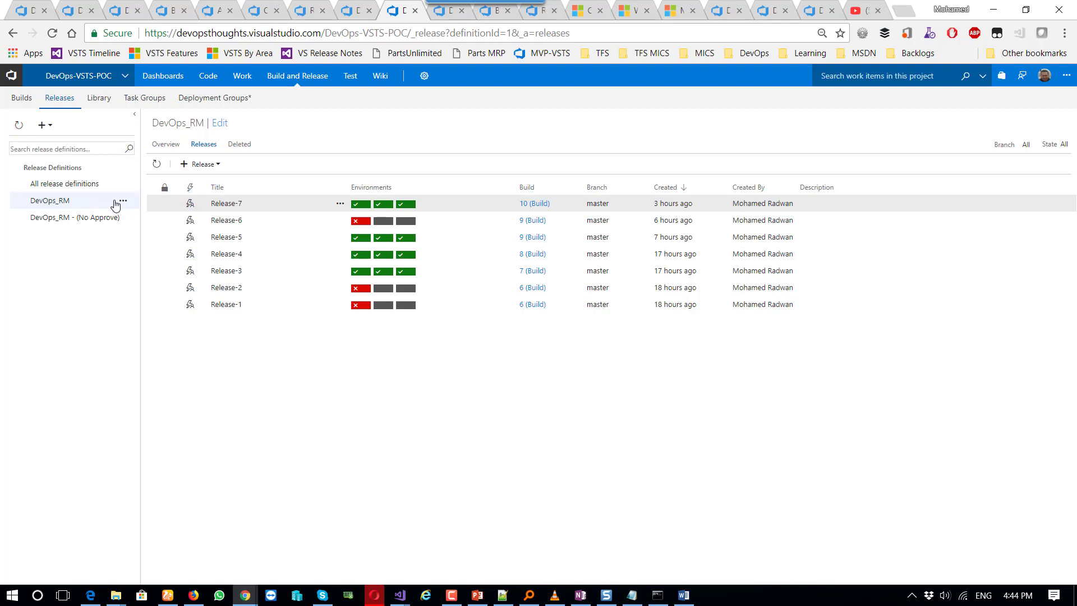
left_click(122, 201)
left_click(141, 260)
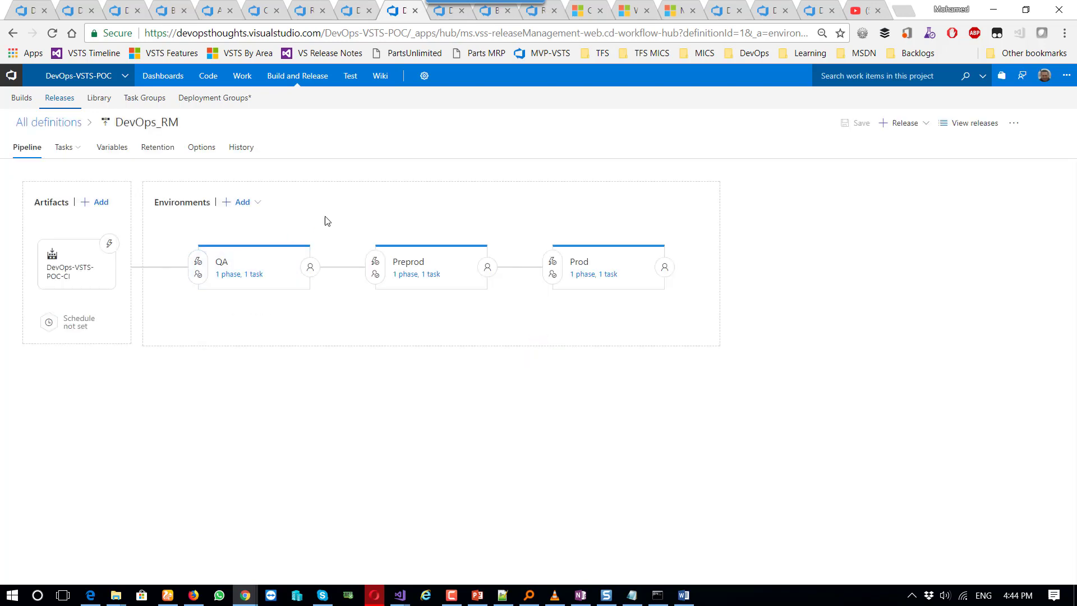
- Review the DevOps-VSTS-POC-CI artifact's project, source build definition, default version and source alias, and close its settings
left_click(82, 243)
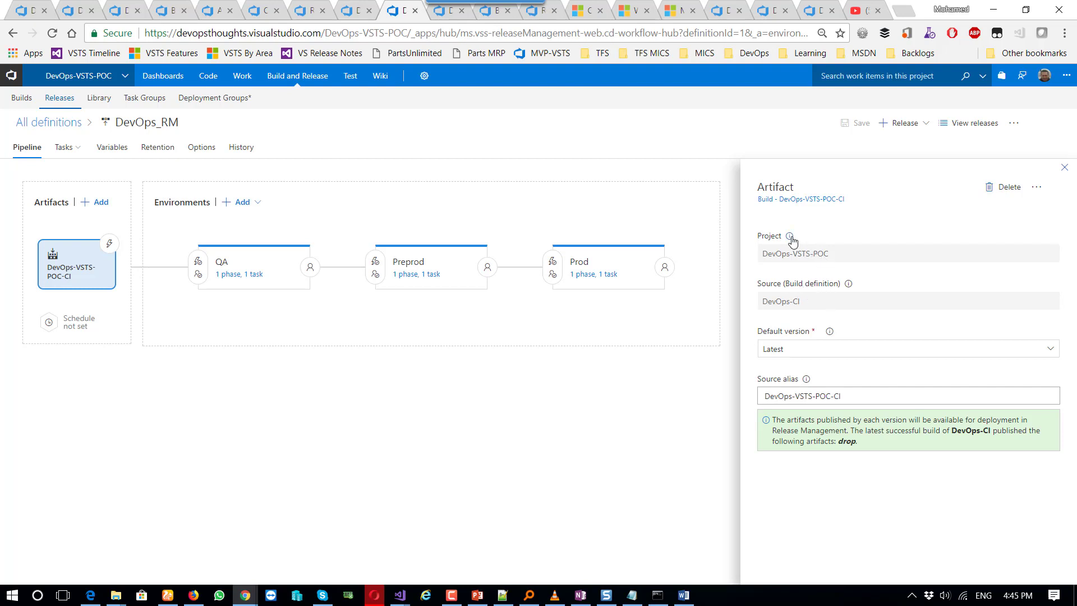
left_click(807, 354)
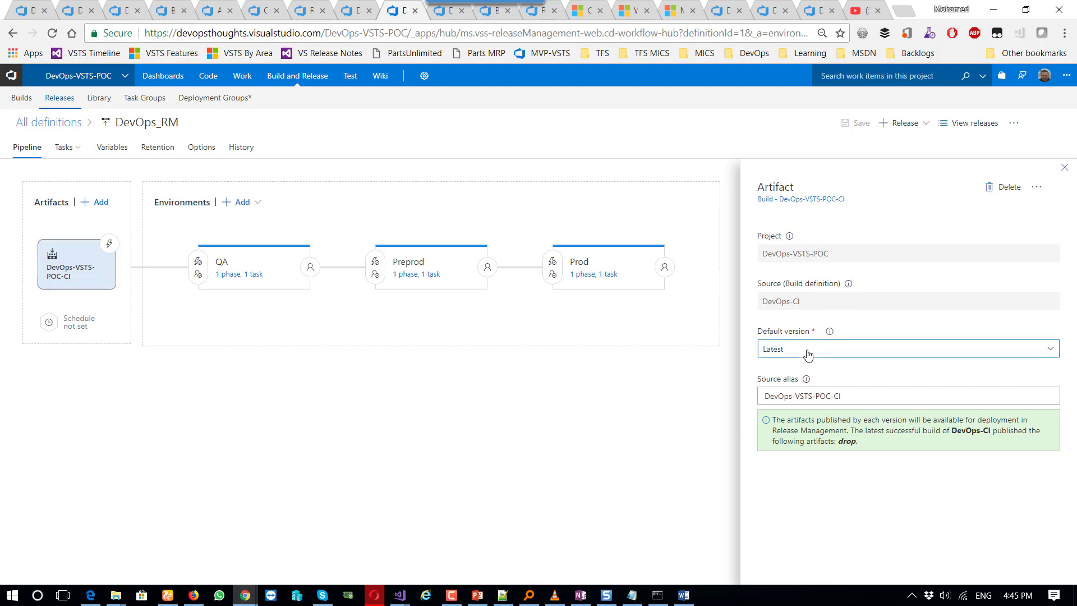
left_click(807, 354)
left_click(808, 354)
mouse_move(247, 258)
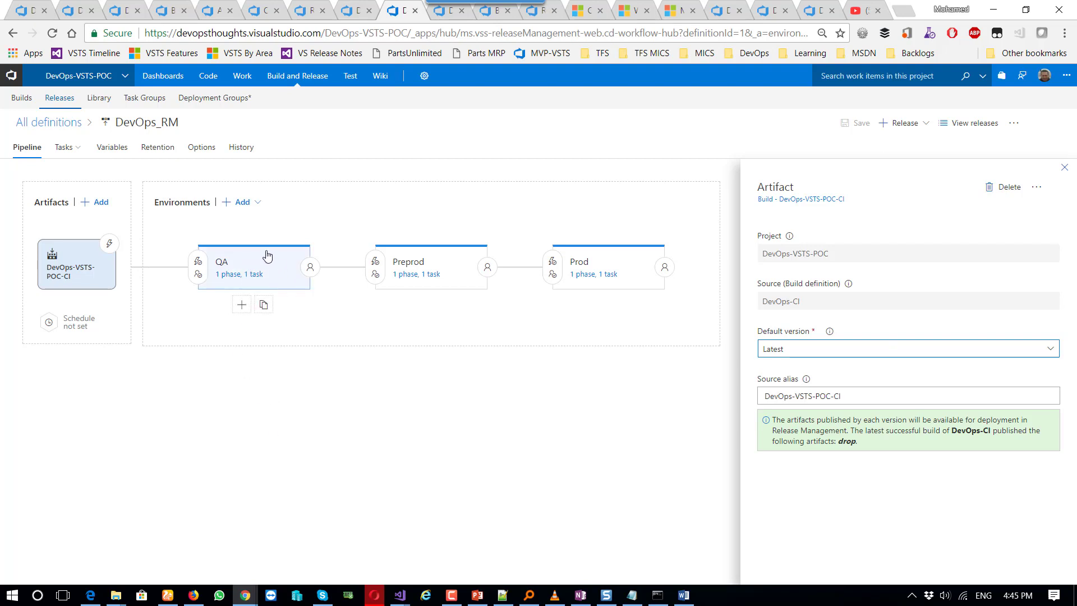
left_click(1064, 169)
- Review the environment name and owner properties of the QA, Preprod and Prod environments
left_click(260, 264)
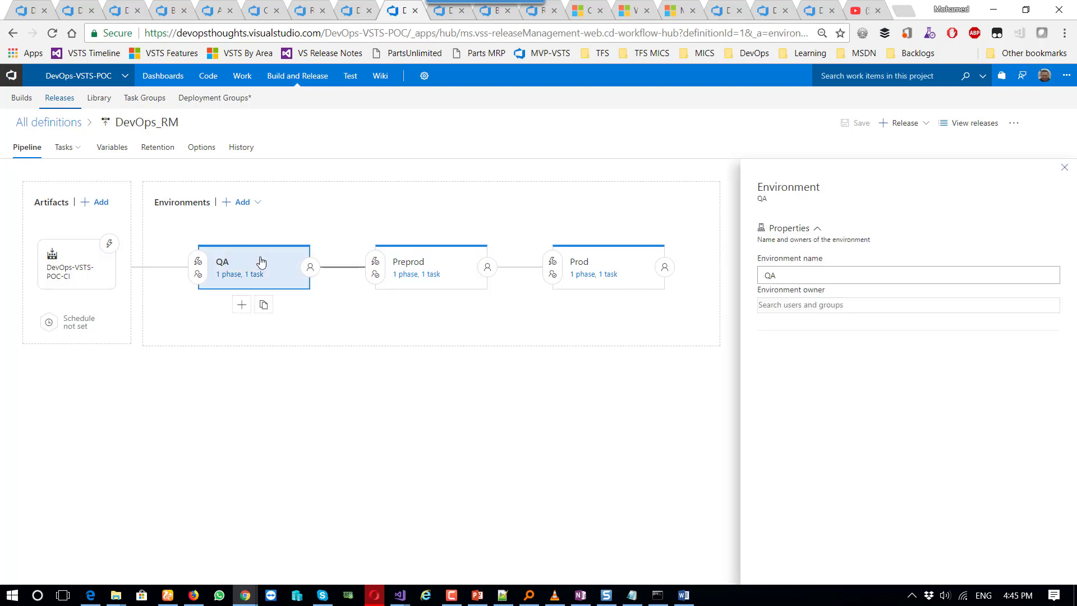
left_click(439, 261)
left_click(616, 268)
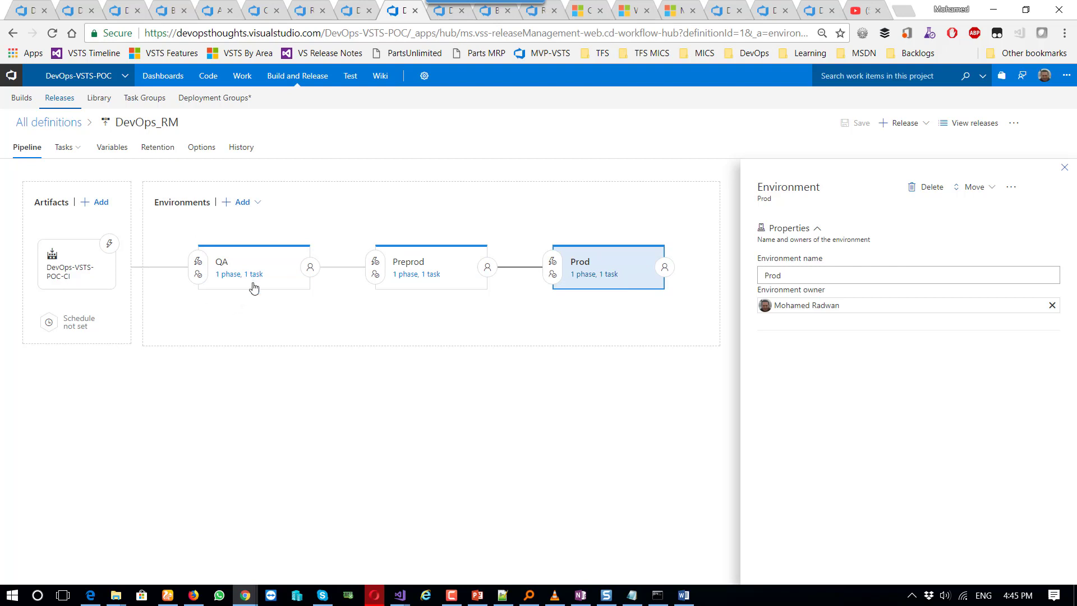
- Add an environment after QA using an empty process, and add another environment after it without choosing a template
left_click(242, 309)
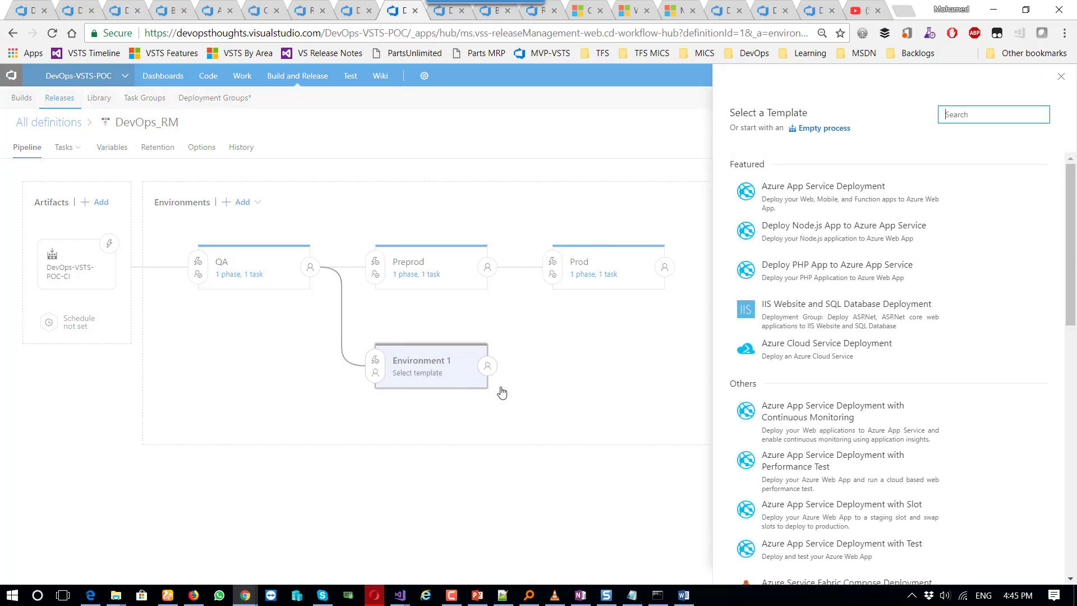
left_click(820, 129)
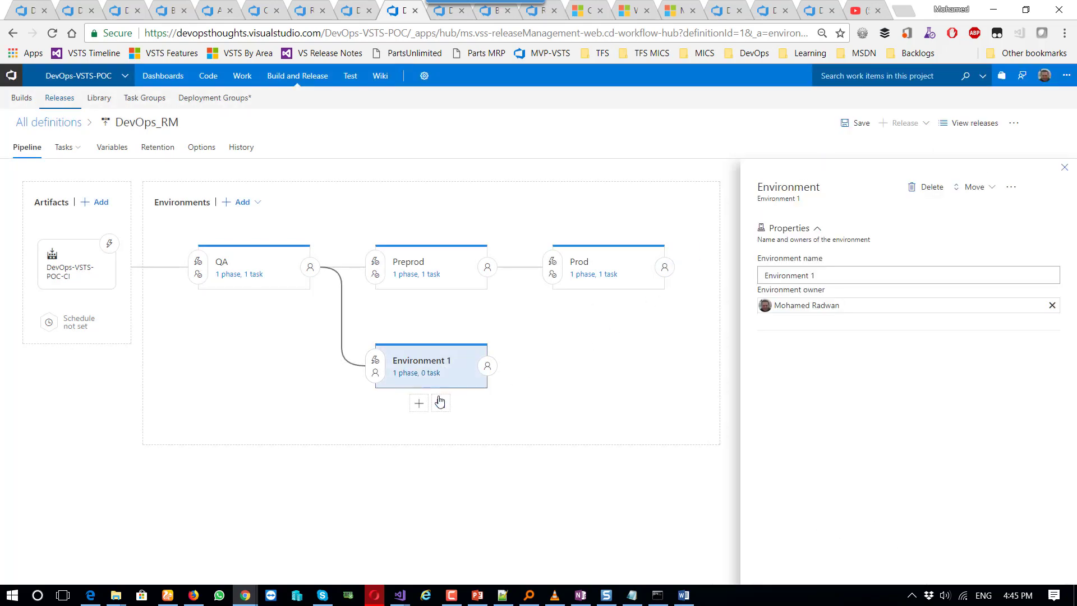
left_click(421, 411)
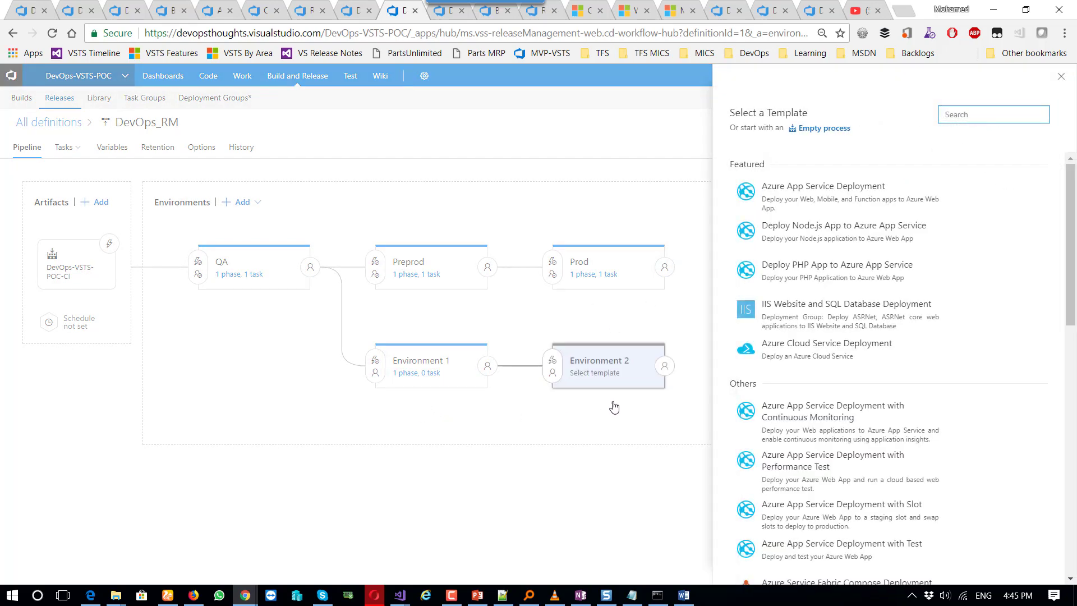
left_click(1061, 76)
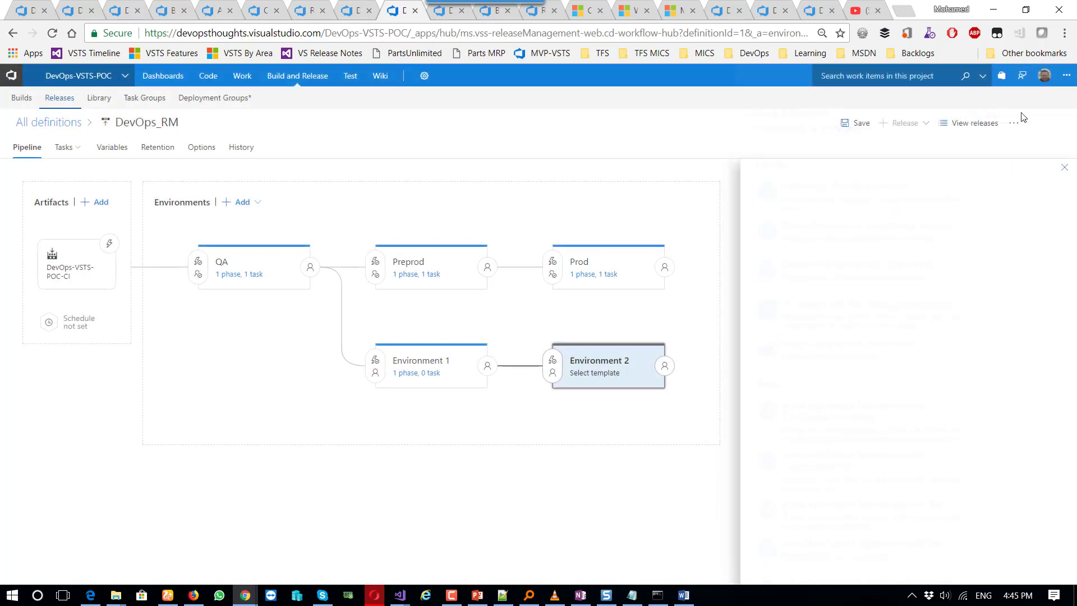
- Delete Environment 1, the added environment that follows QA, and confirm its removal from the pipeline
left_click(471, 357)
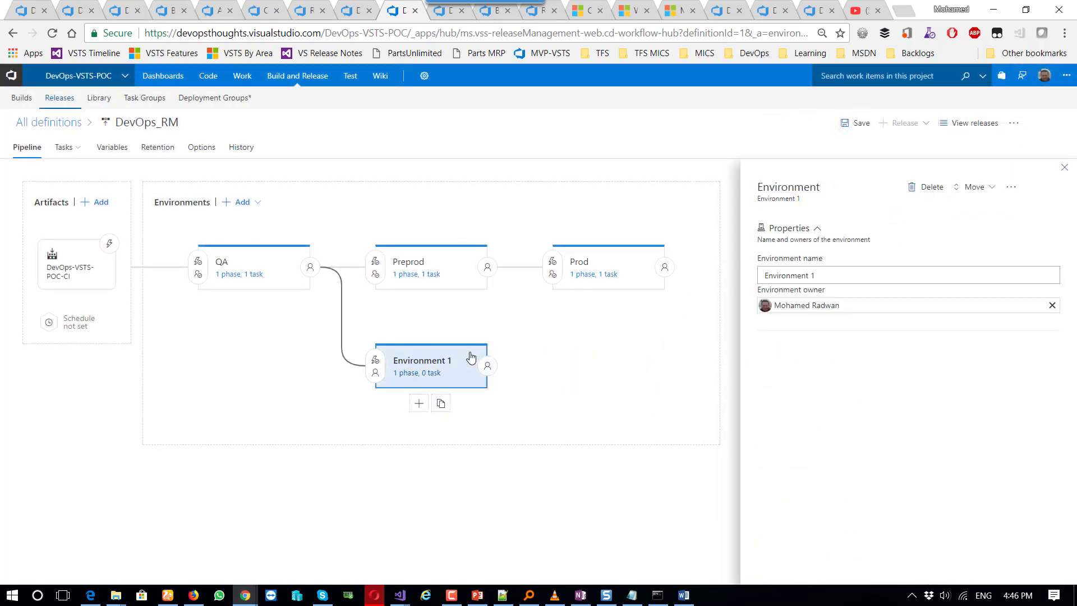
left_click(917, 187)
left_click(560, 358)
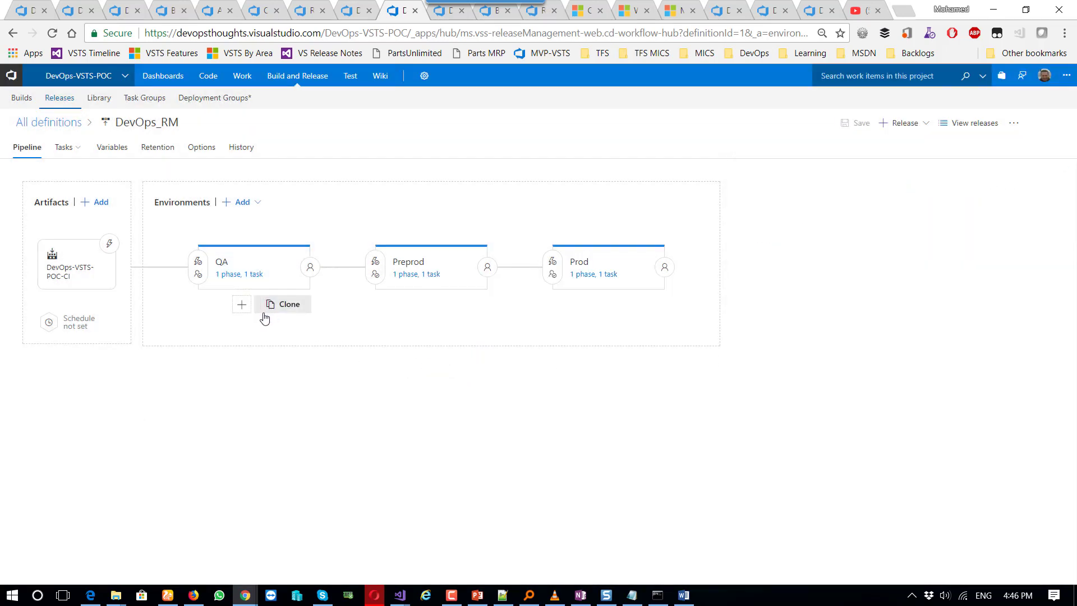
- Clone the QA environment, and delete the resulting copy from the pipeline
left_click(270, 311)
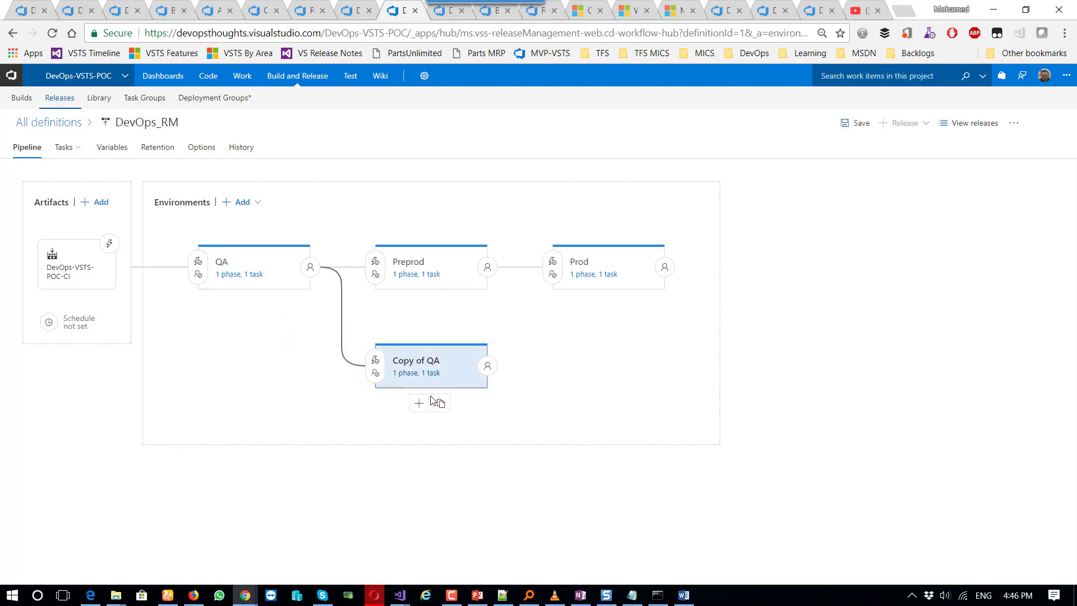
left_click(458, 371)
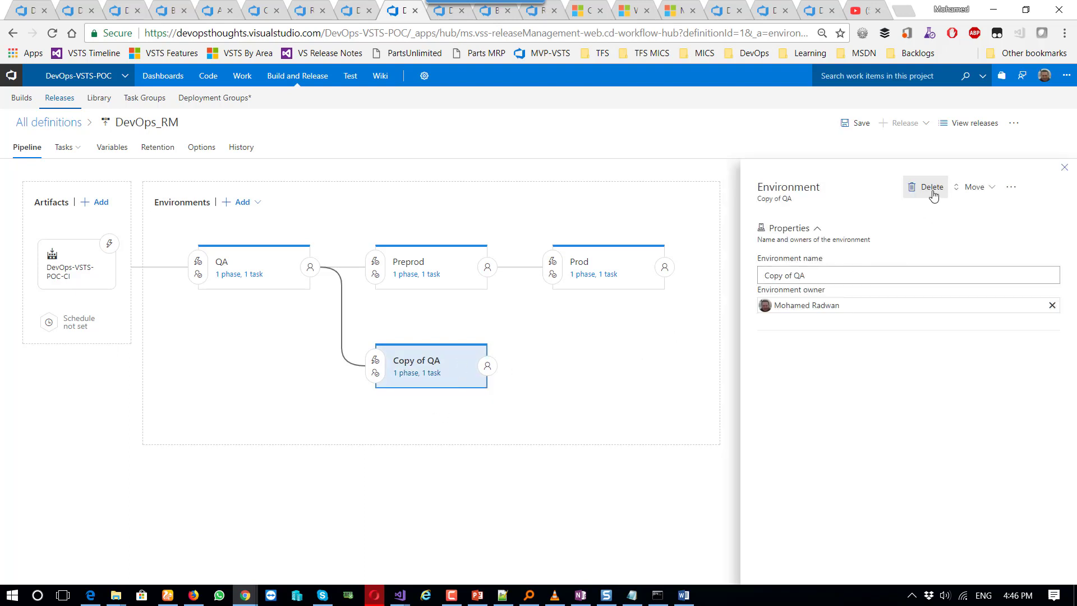
left_click(928, 186)
left_click(563, 356)
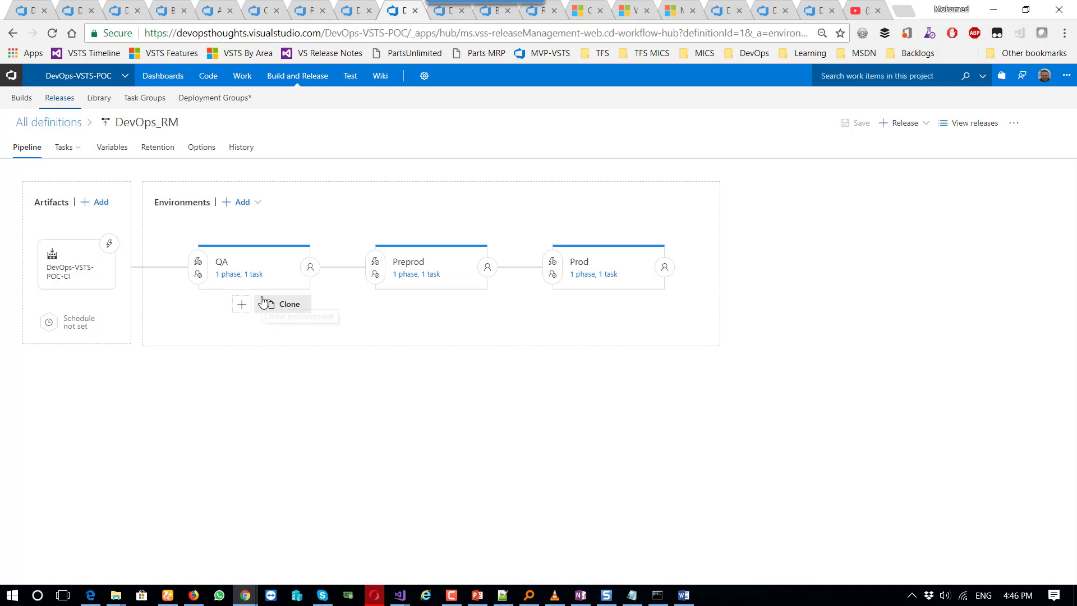
- Open the Publish Extension task in the QA environment's deployment process
mouse_move(67, 148)
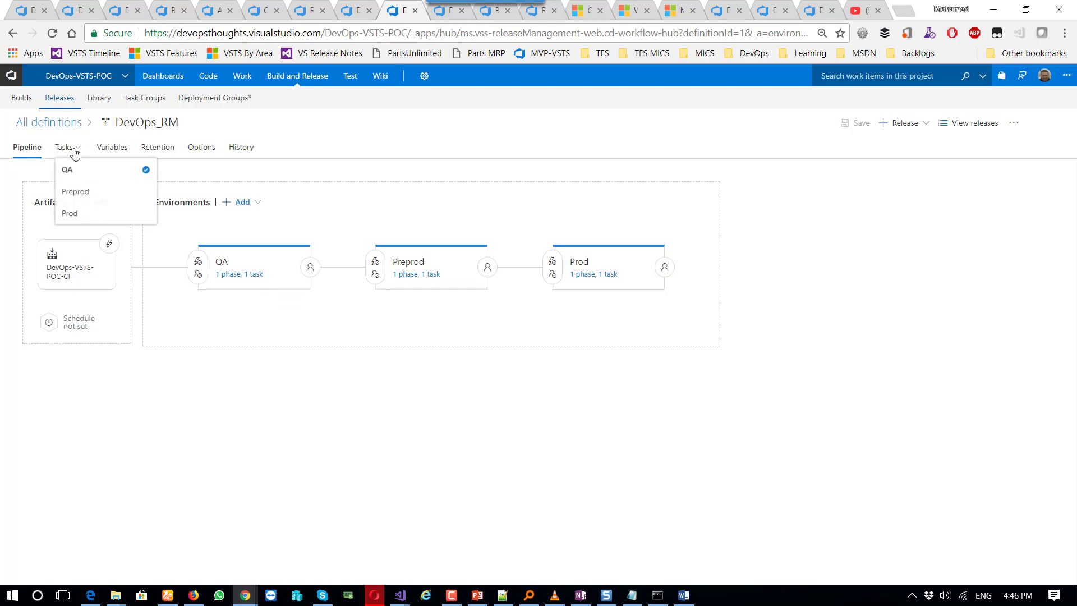
left_click(91, 178)
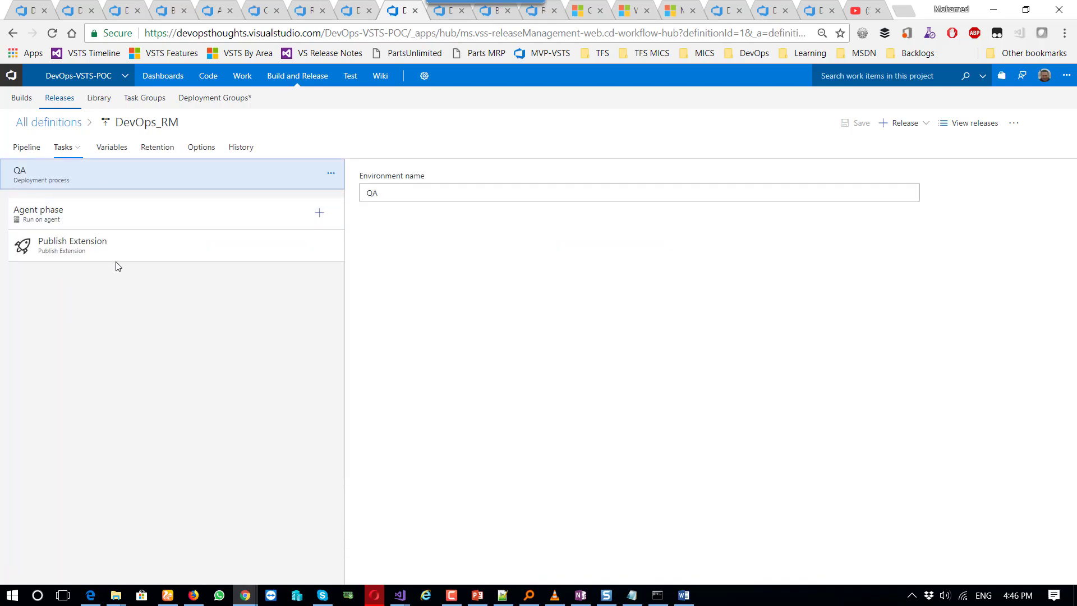
left_click(117, 250)
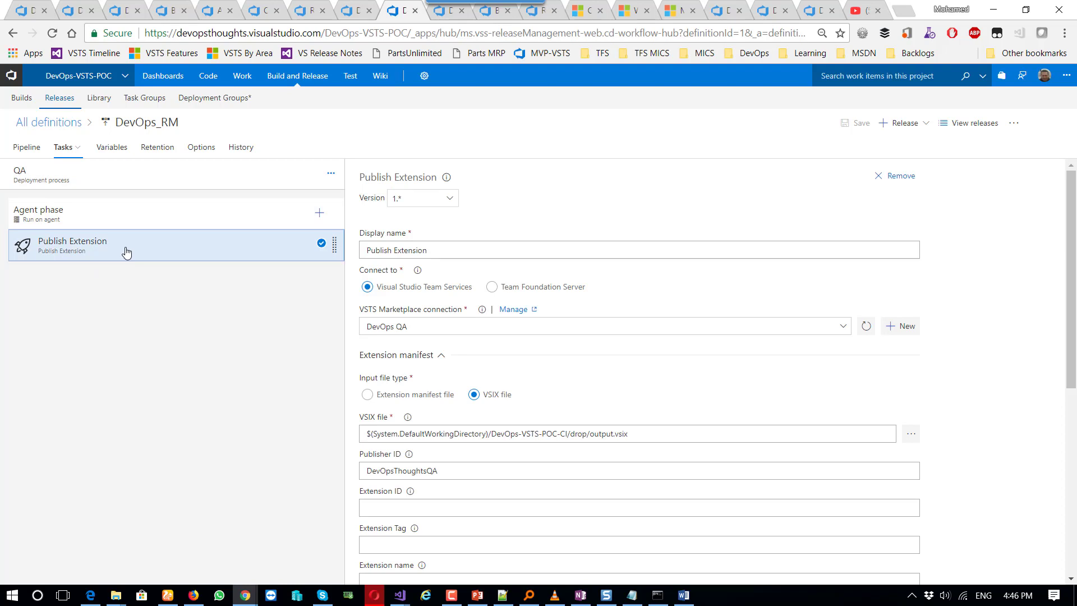
- Look at the Marketplace page of CI/CD Tools for VSTS Extensions, and return to the QA environment's Publish Extension task
left_click(586, 10)
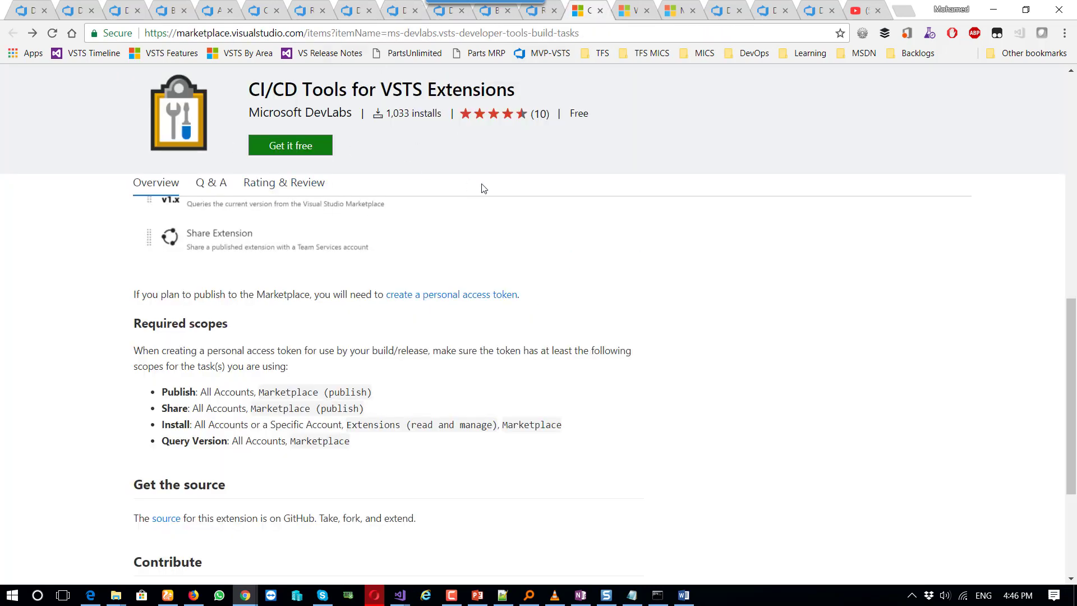
left_click(218, 10)
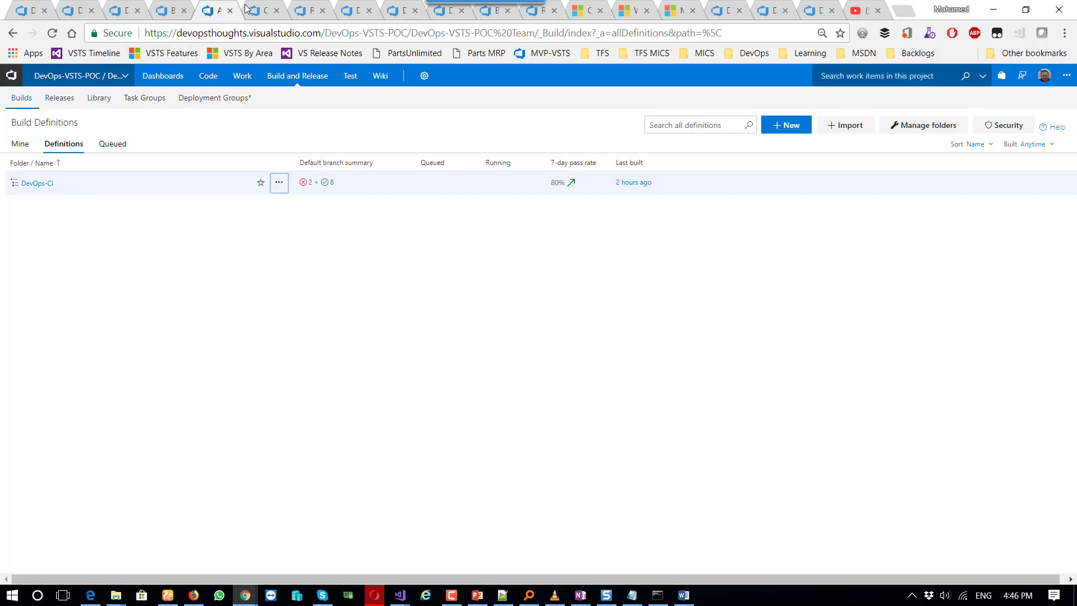
left_click(255, 10)
left_click(296, 10)
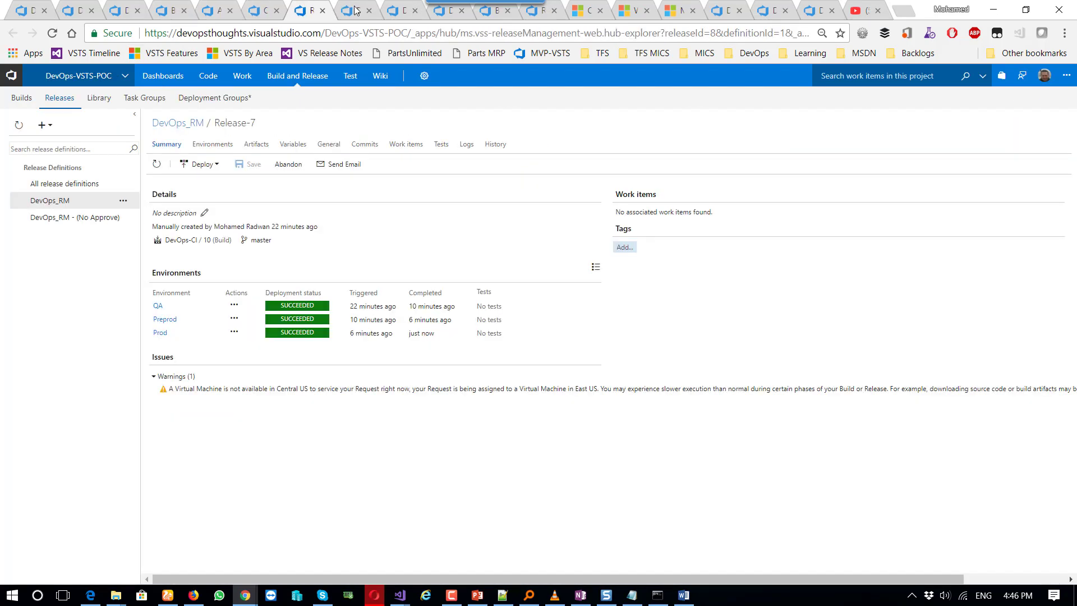
left_click(357, 10)
left_click(400, 11)
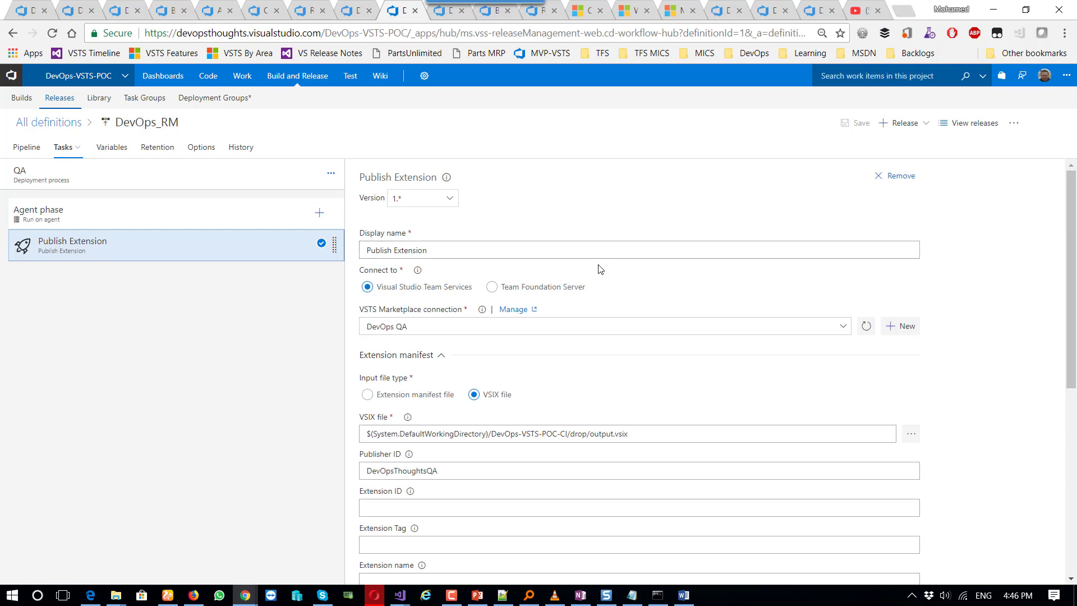
- Examine the DevOps QA Marketplace connection and its endpoint's connection name and access token fields, and close the endpoint page without changing anything
left_click(415, 322)
left_click_drag(409, 327, 366, 327)
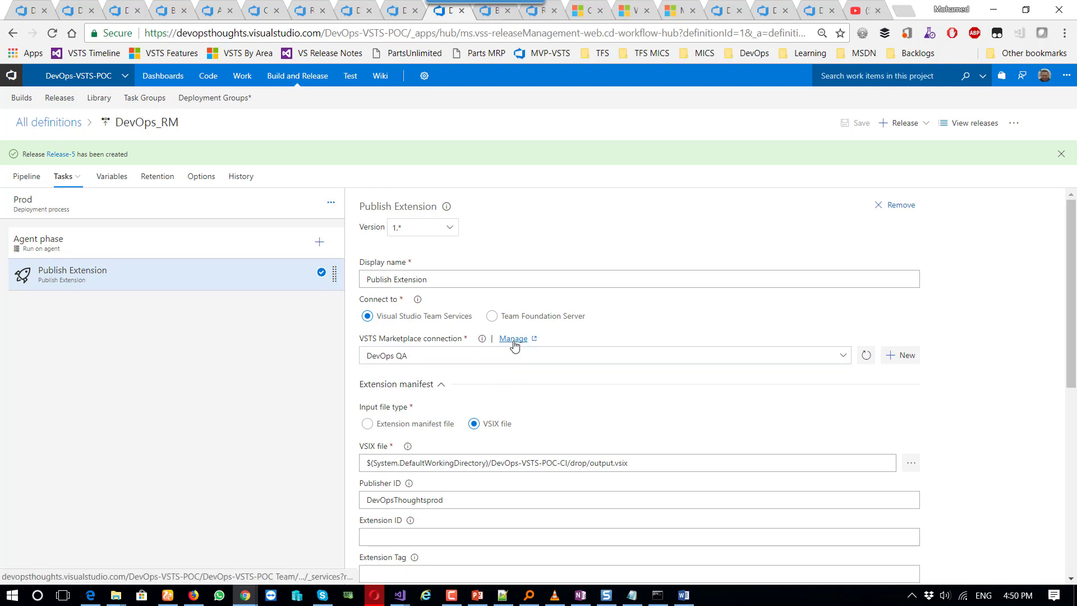
left_click(513, 338)
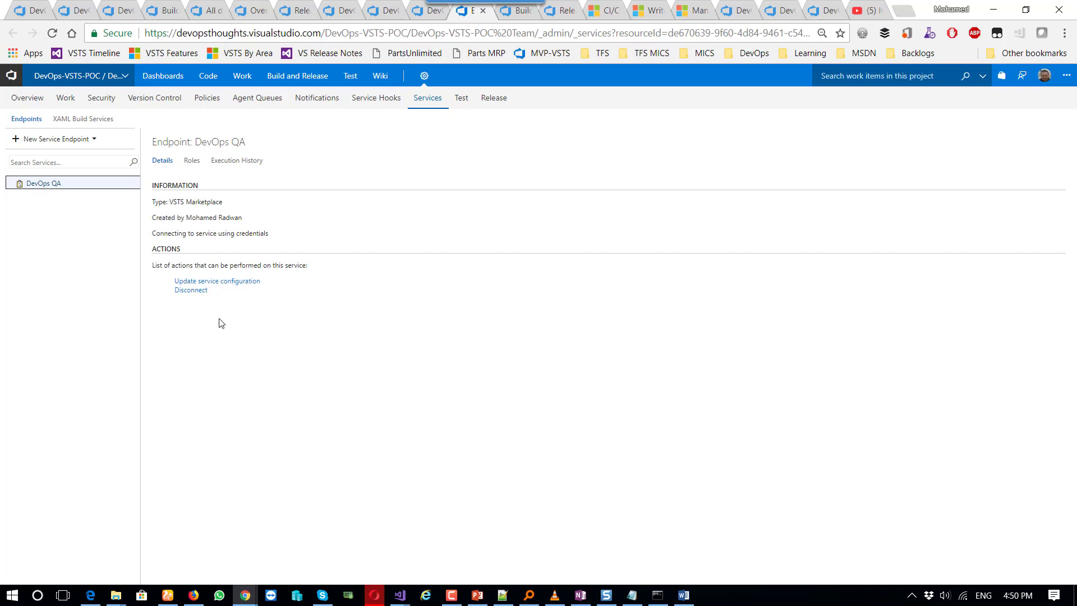
left_click(219, 282)
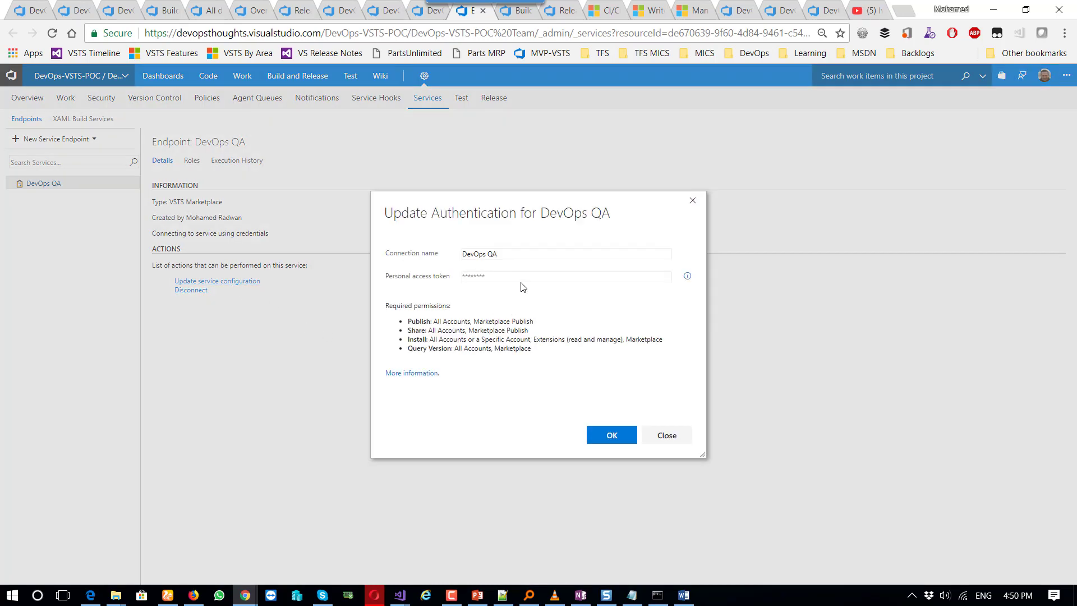
left_click_drag(512, 253, 442, 254)
left_click(499, 275)
left_click(670, 435)
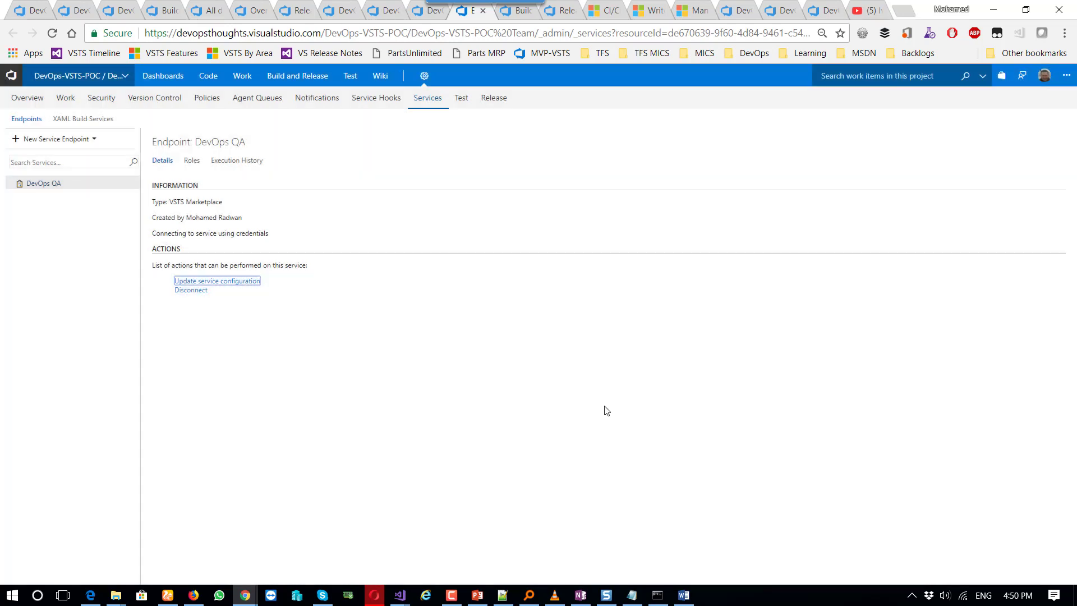
left_click(482, 11)
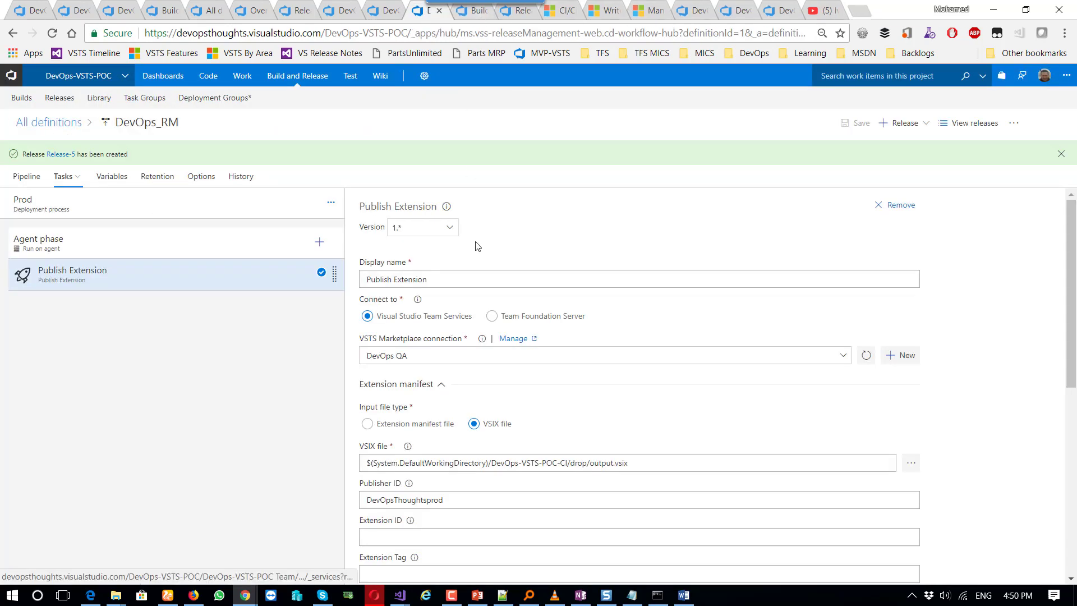
- Review the Marketplace connection, VSIX file path and publisher ID in the Prod environment's Publish Extension task
left_click(428, 352)
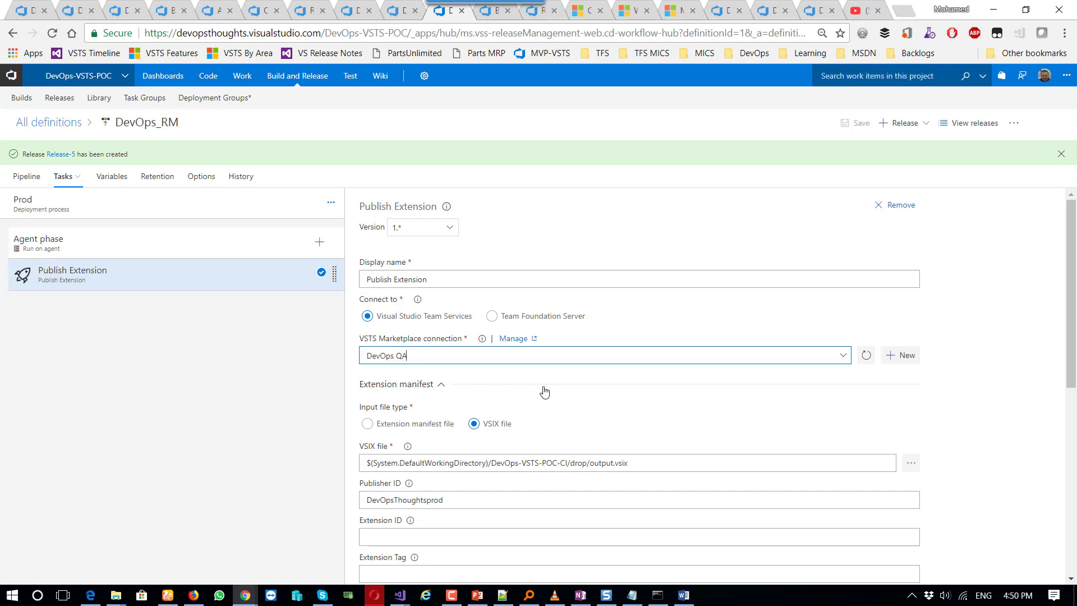
scroll(544, 391, "down", 4)
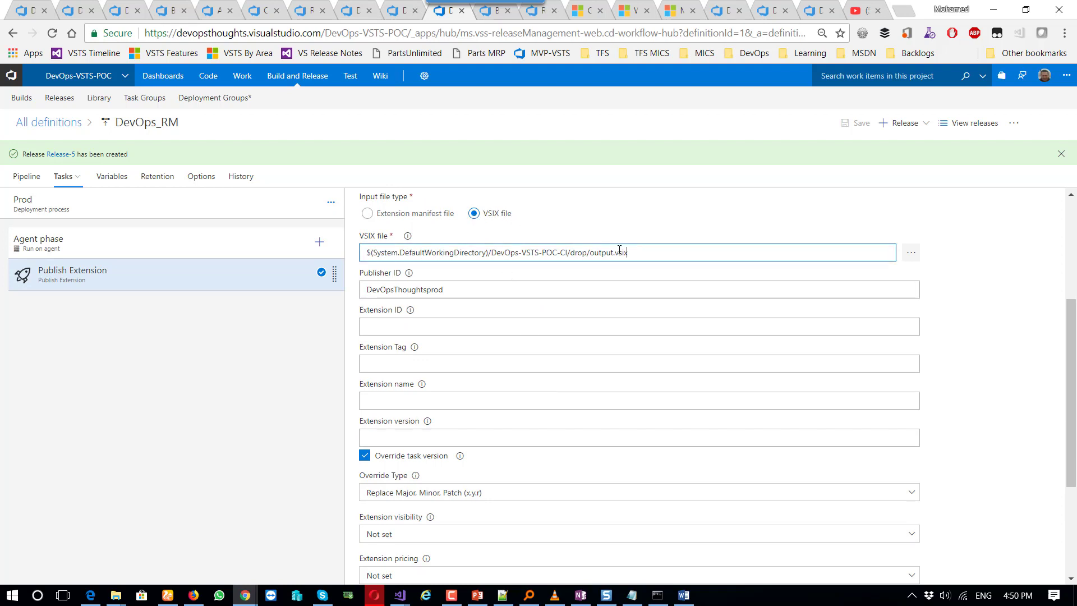
left_click_drag(626, 253, 360, 251)
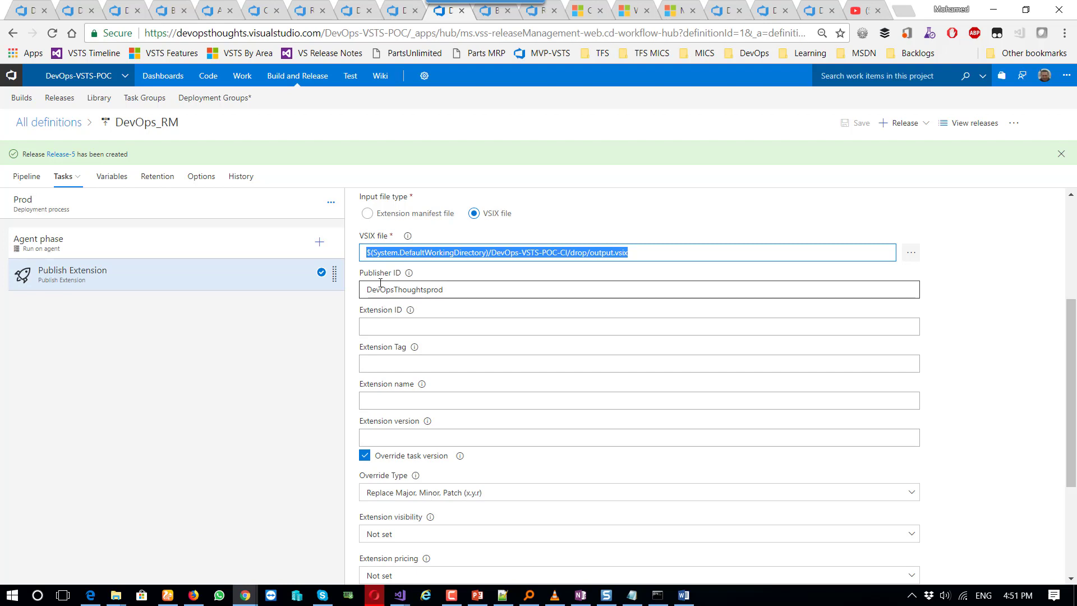
left_click(458, 292)
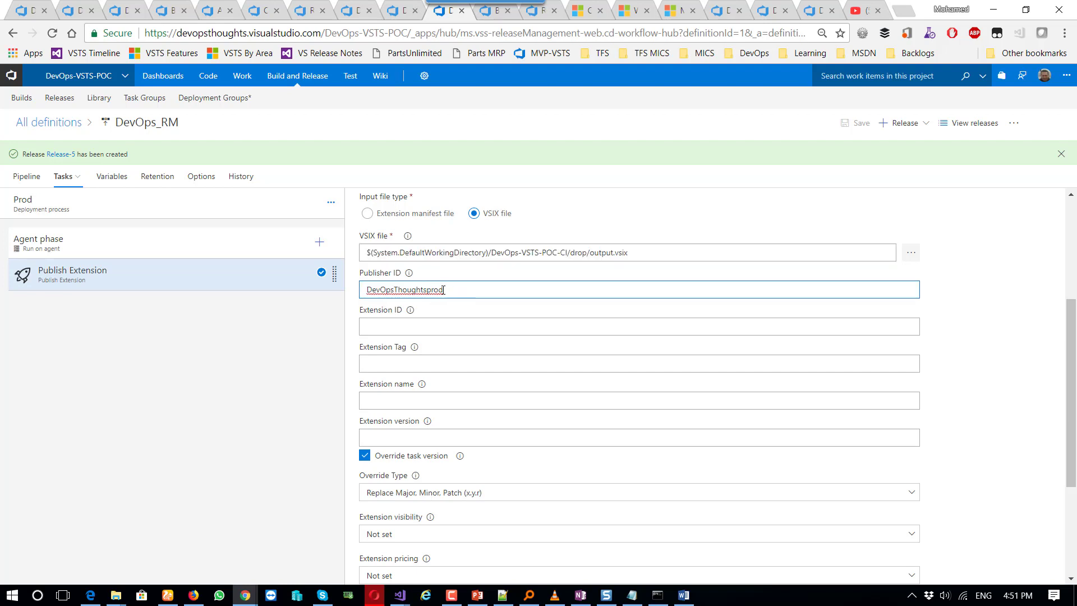
left_click_drag(420, 291, 465, 290)
left_click(465, 289)
left_click(77, 177)
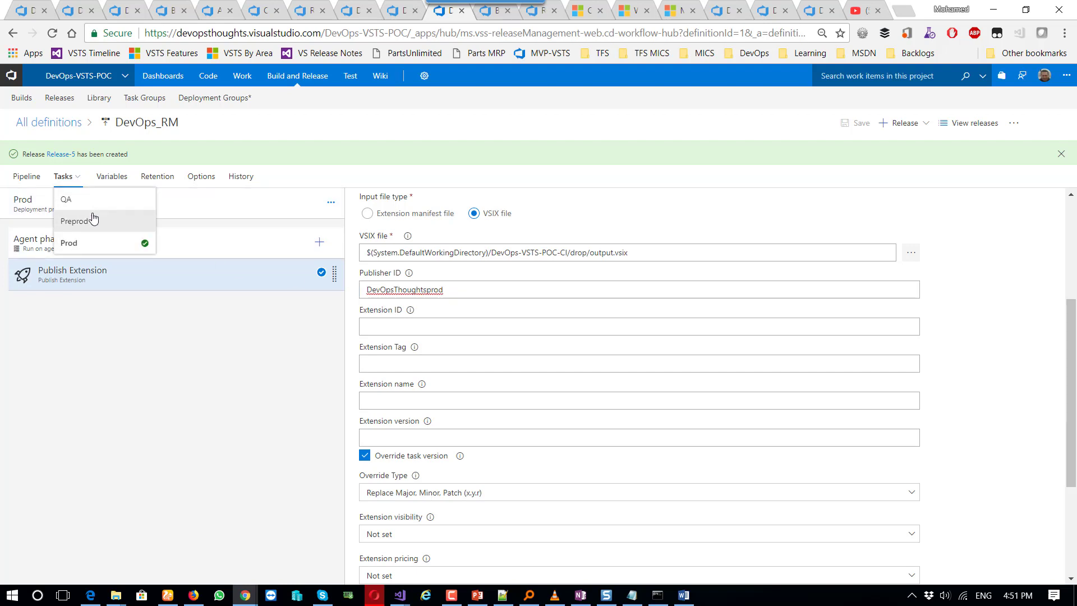
double_click(431, 291)
- Check the publisher ID of the Publish Extension task in the Preprod environment, and in the QA environment
left_click(74, 178)
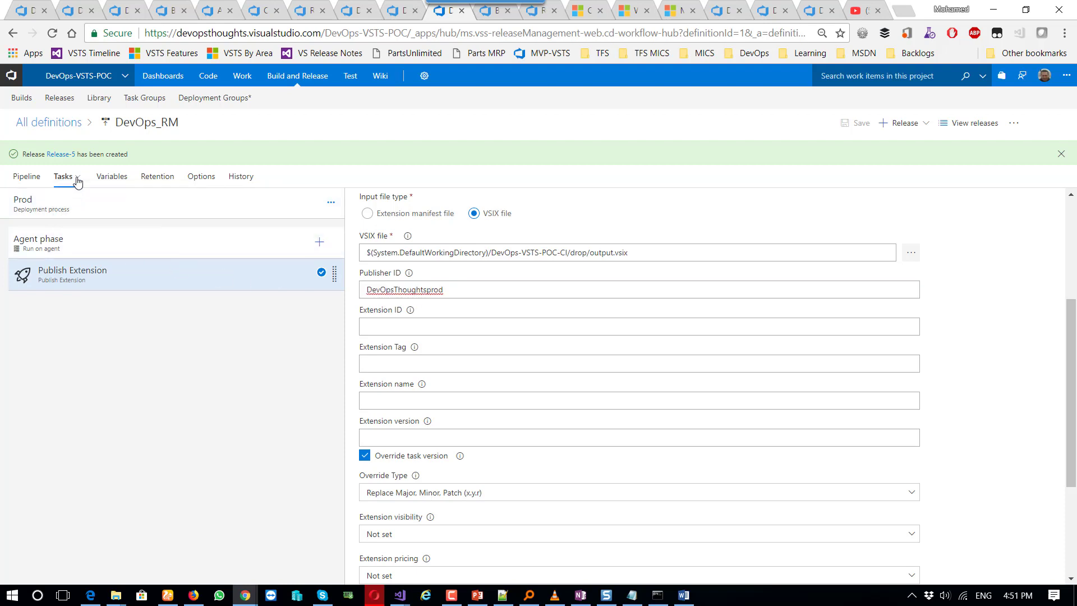
left_click(89, 219)
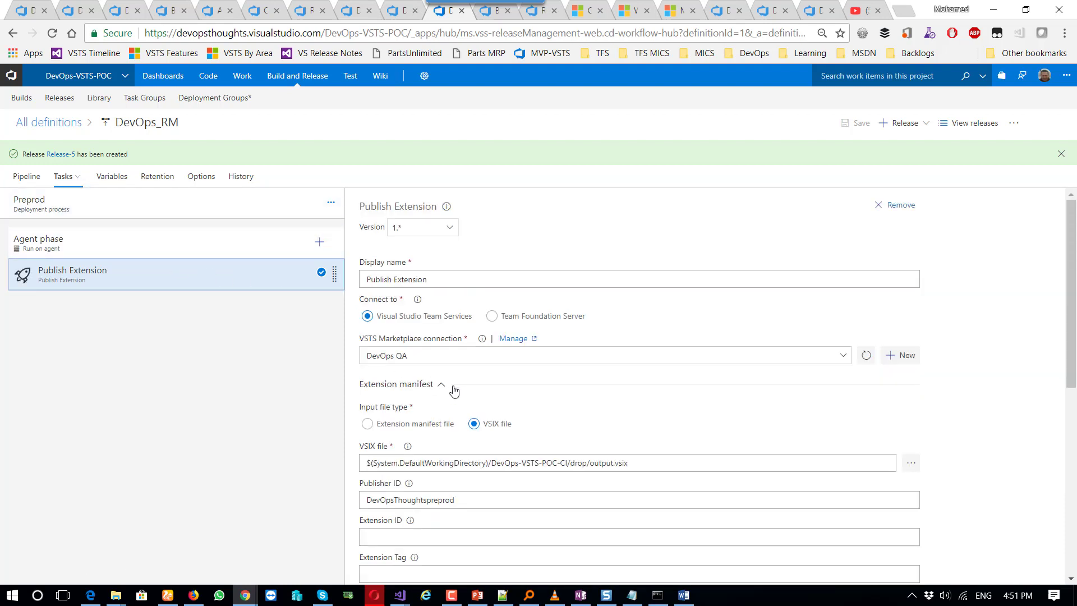
scroll(466, 391, "down", 4)
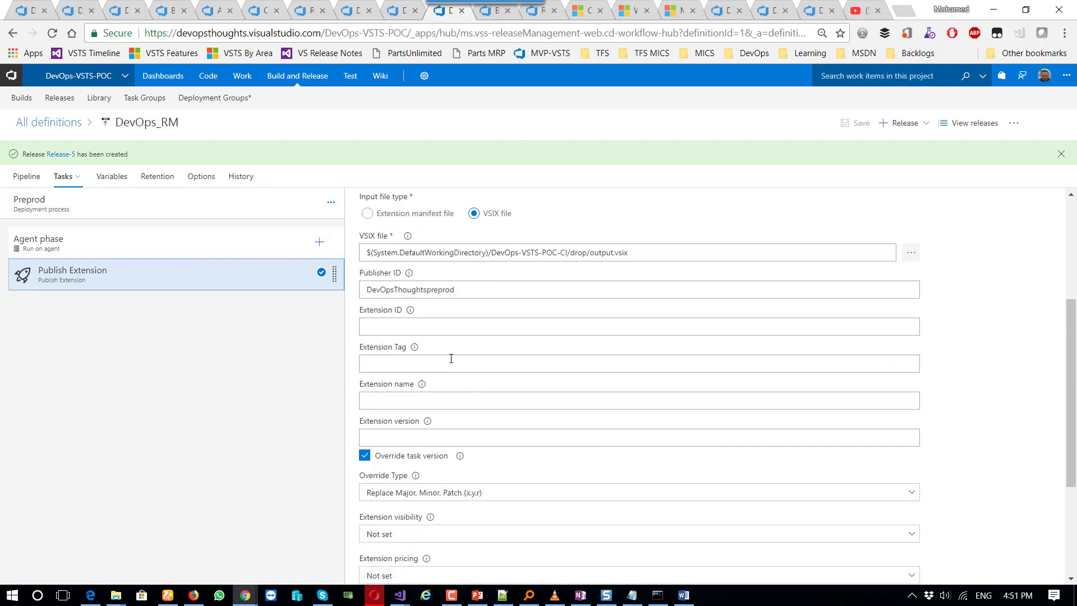
double_click(431, 291)
left_click(74, 180)
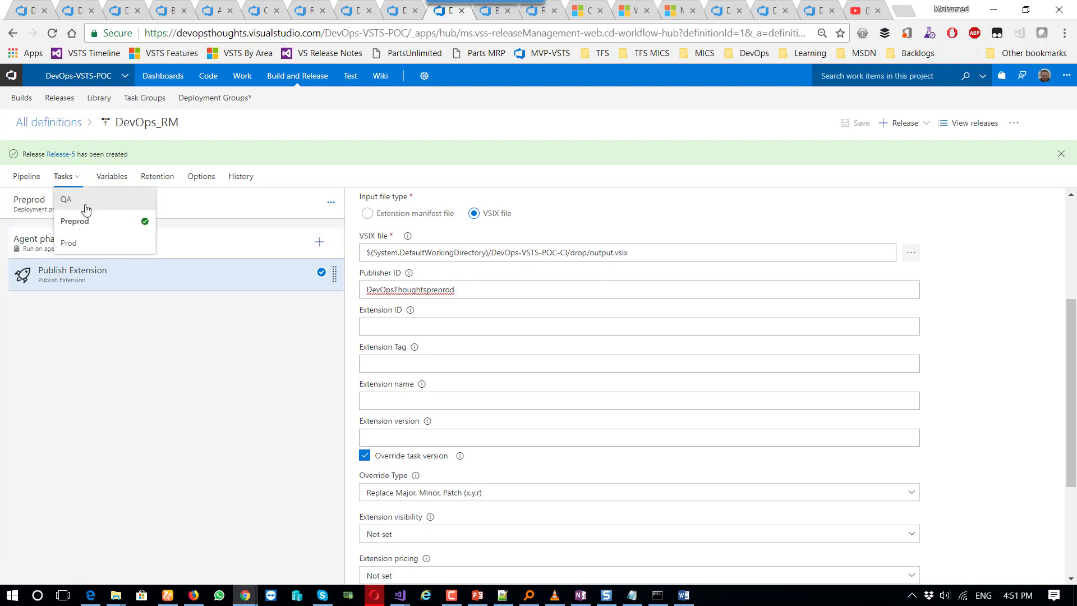
left_click(67, 194)
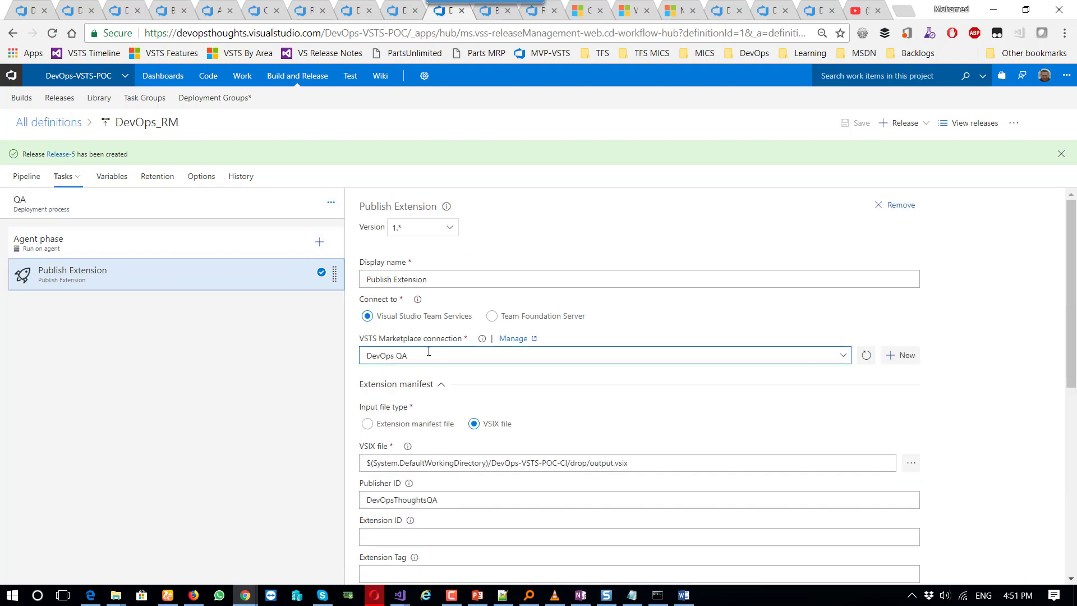
scroll(415, 344, "down", 4)
double_click(431, 290)
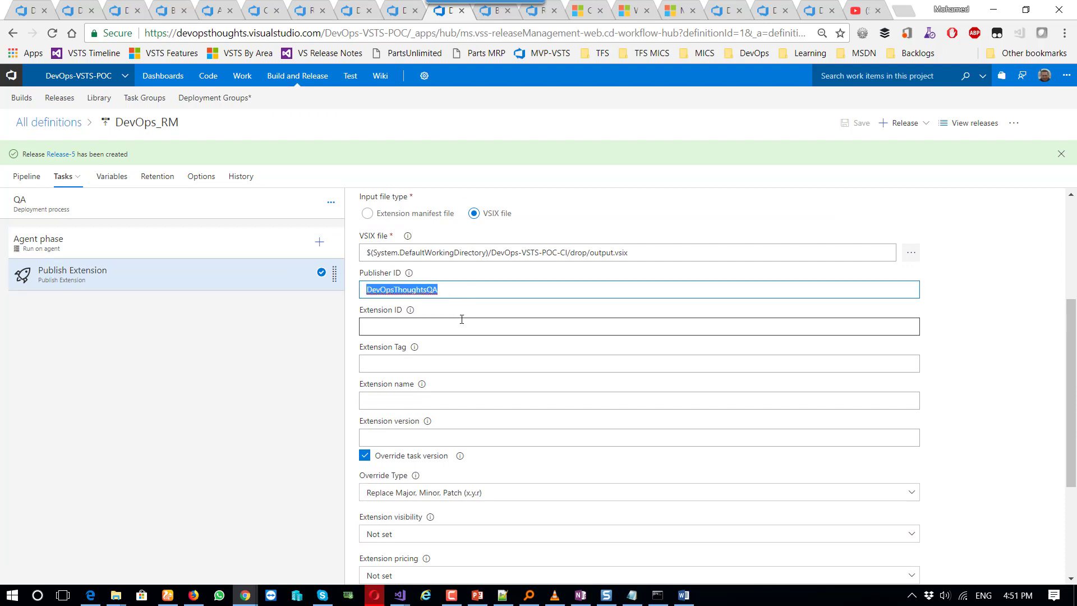
- Compare the account the extension is shared with in the Publish Extension tasks of QA, Preprod and Prod
scroll(462, 319, "down", 3)
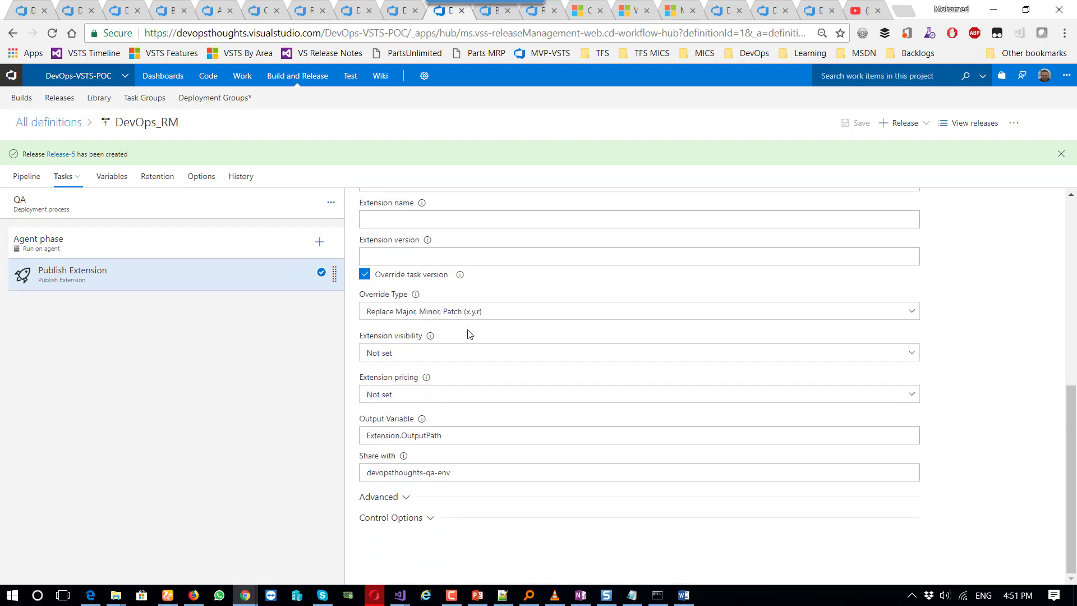
left_click_drag(452, 473, 366, 477)
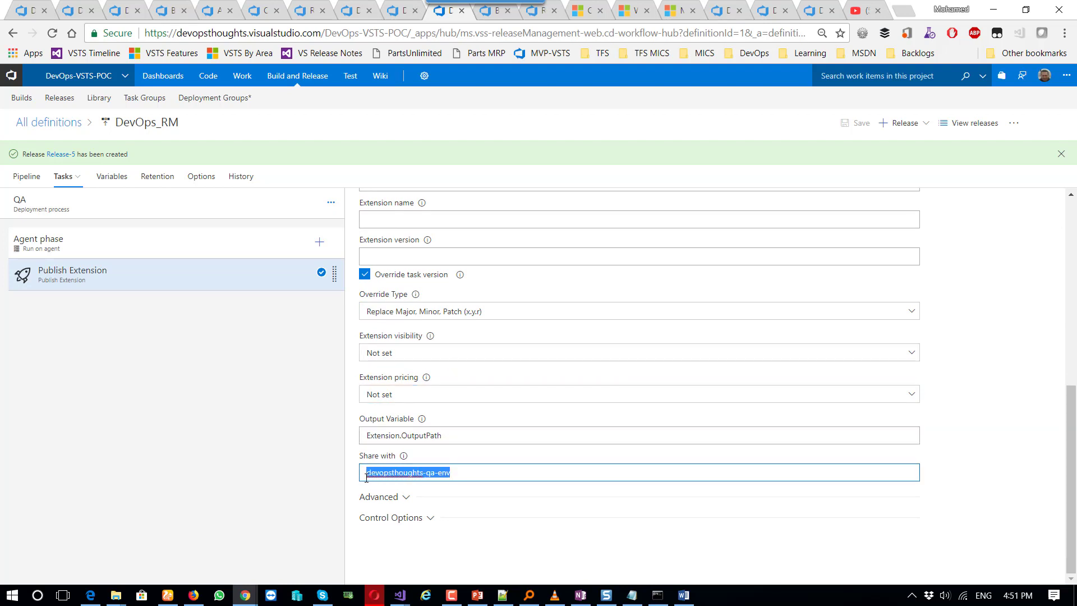
left_click(74, 178)
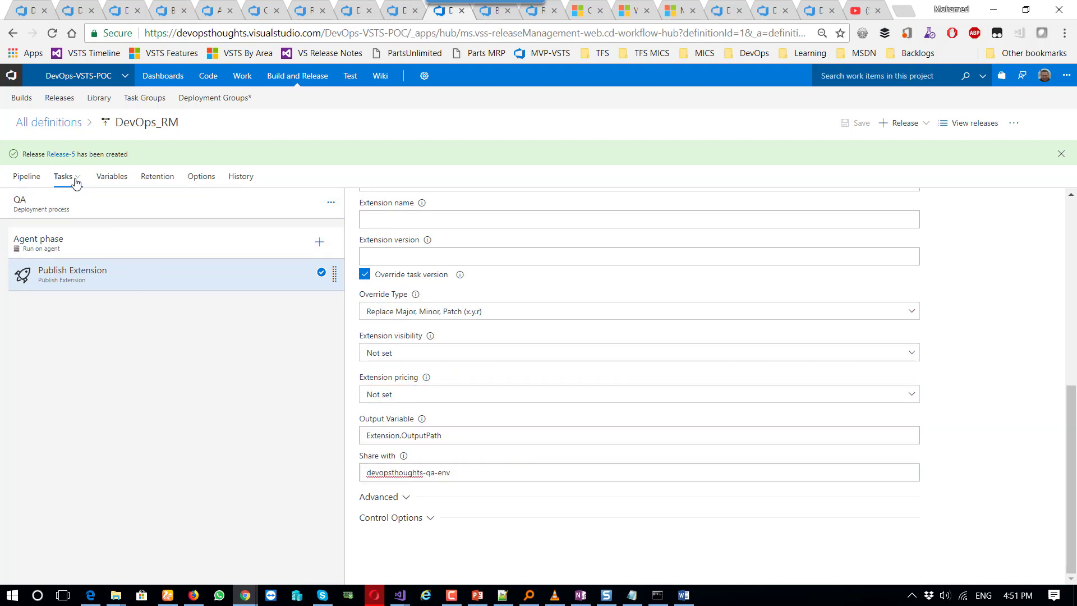
left_click(78, 226)
scroll(385, 345, "down", 3)
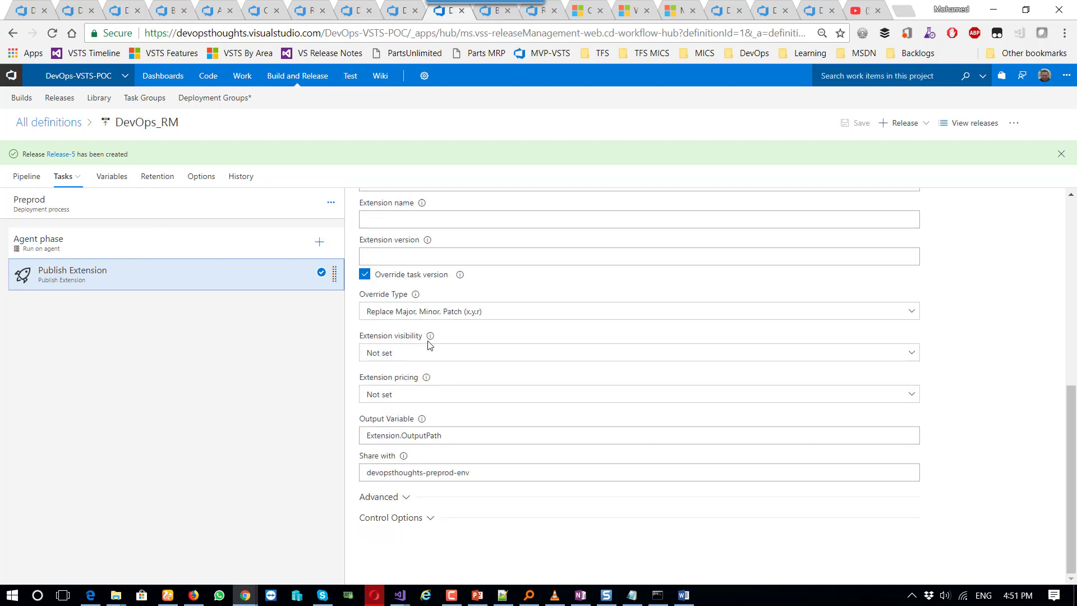
left_click_drag(476, 474, 345, 473)
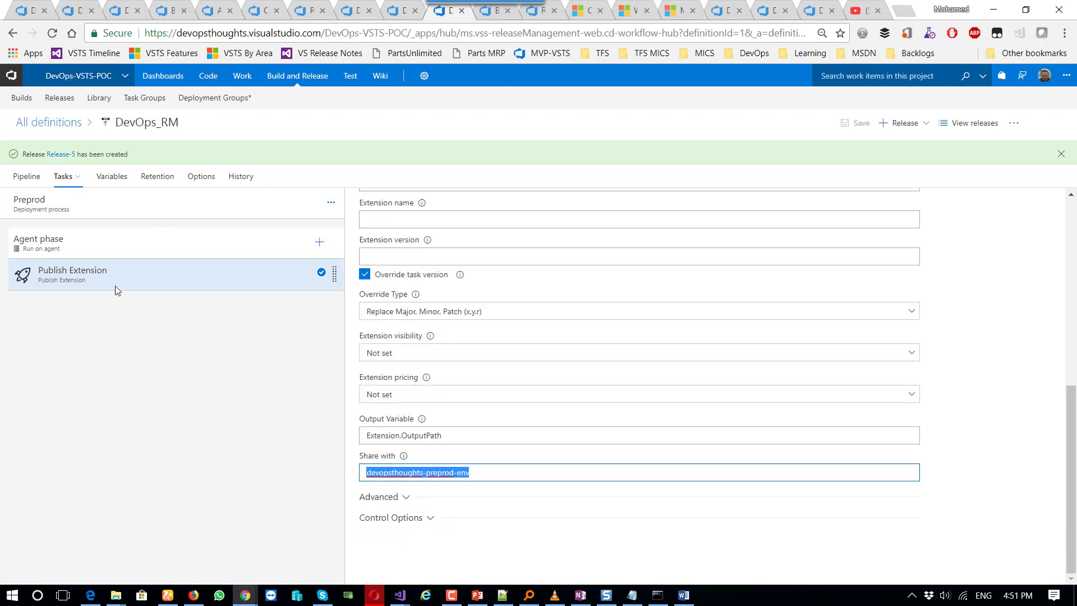
left_click(73, 178)
left_click(97, 243)
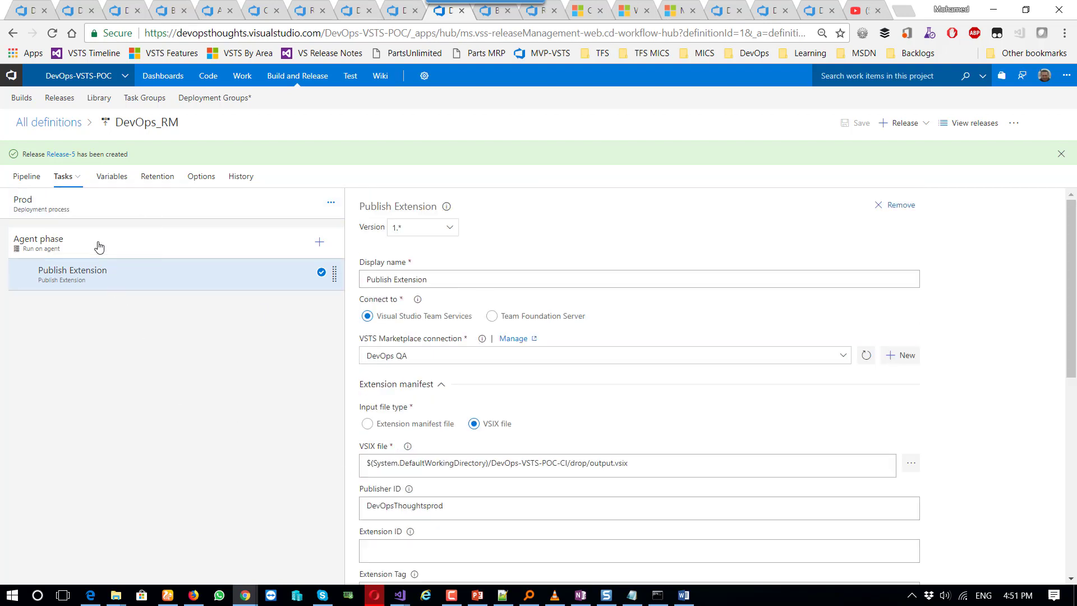
scroll(447, 426, "down", 3)
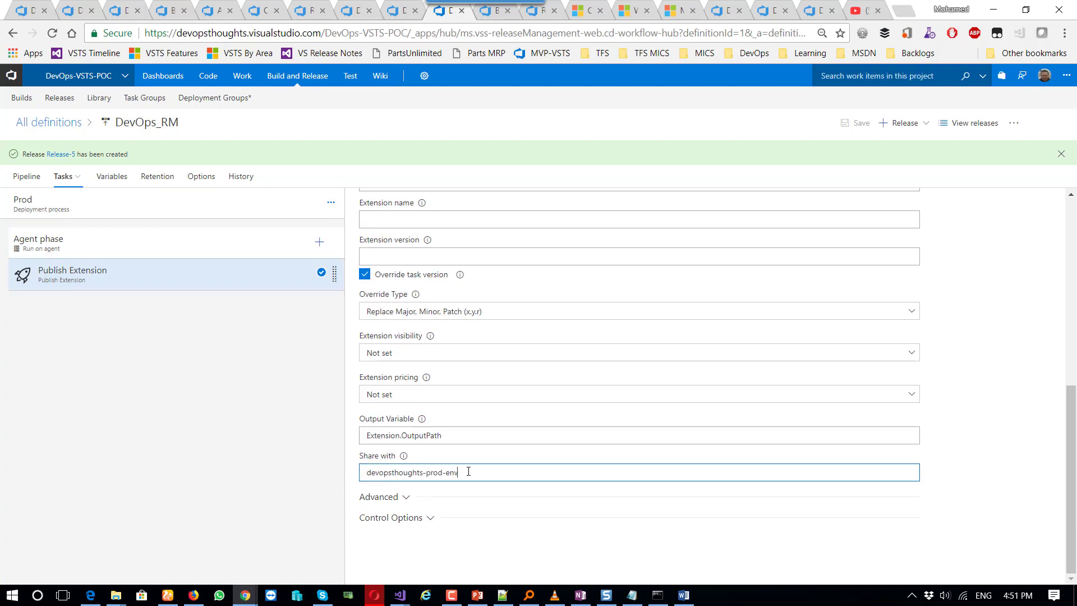
- Check the Share with account in the Prod environment's Publish Extension task
left_click_drag(474, 473, 355, 473)
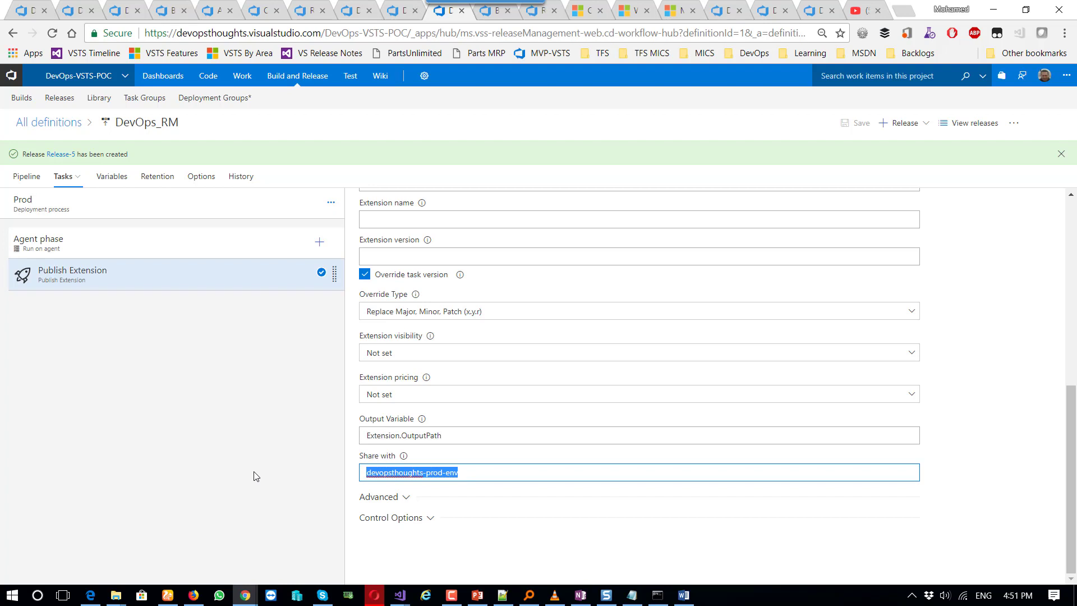
scroll(612, 222, "up", 7)
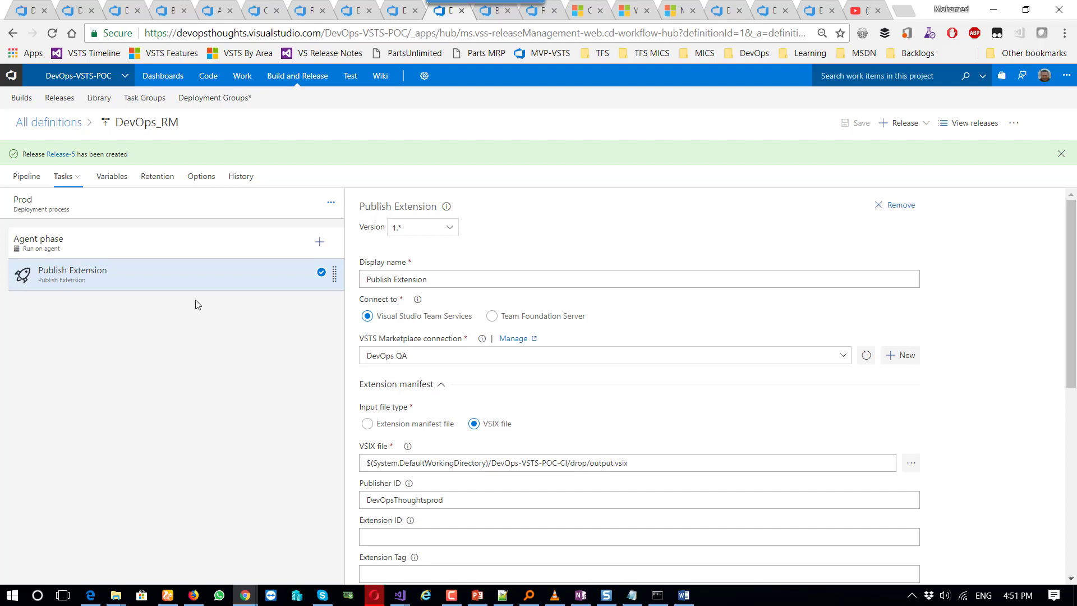
- Save the DevOps-CI build definition with continuous integration enabled on master, without queuing a build, and return to the build definitions list
left_click(34, 11)
left_click(70, 11)
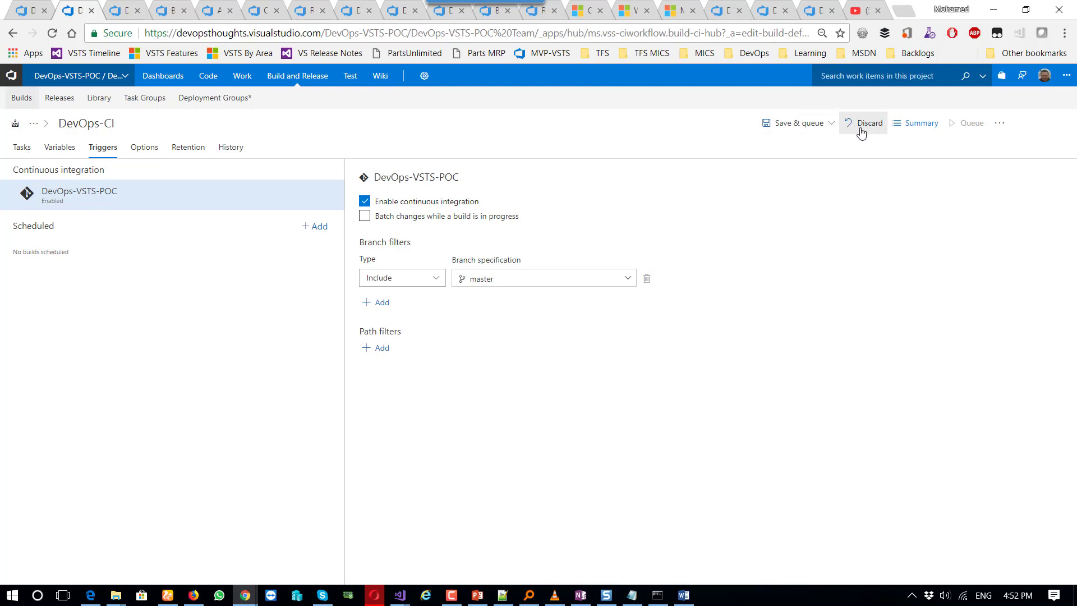
left_click(831, 123)
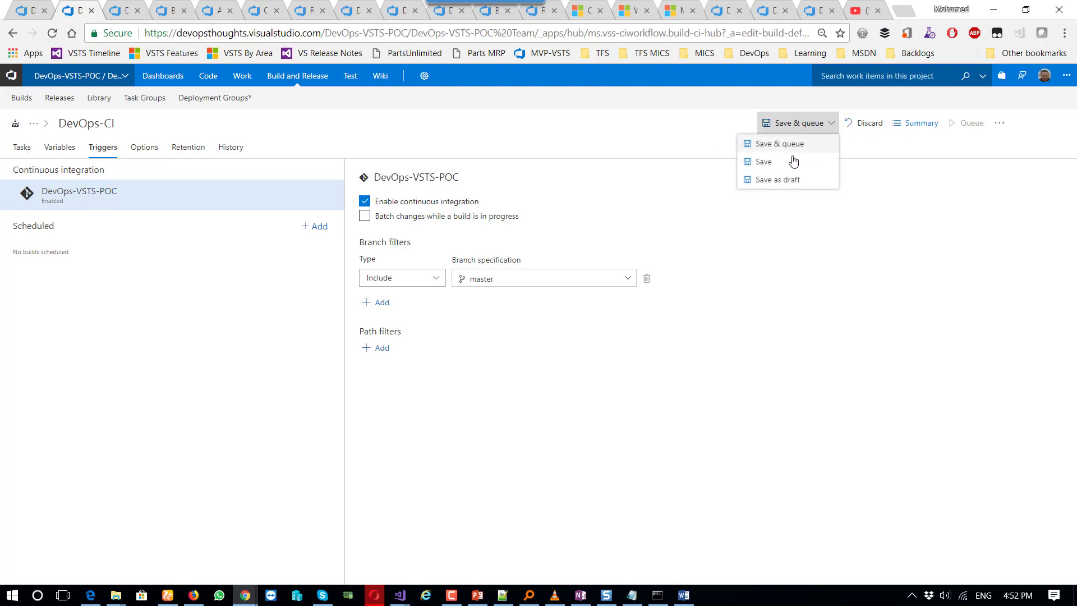
left_click(786, 159)
left_click(632, 375)
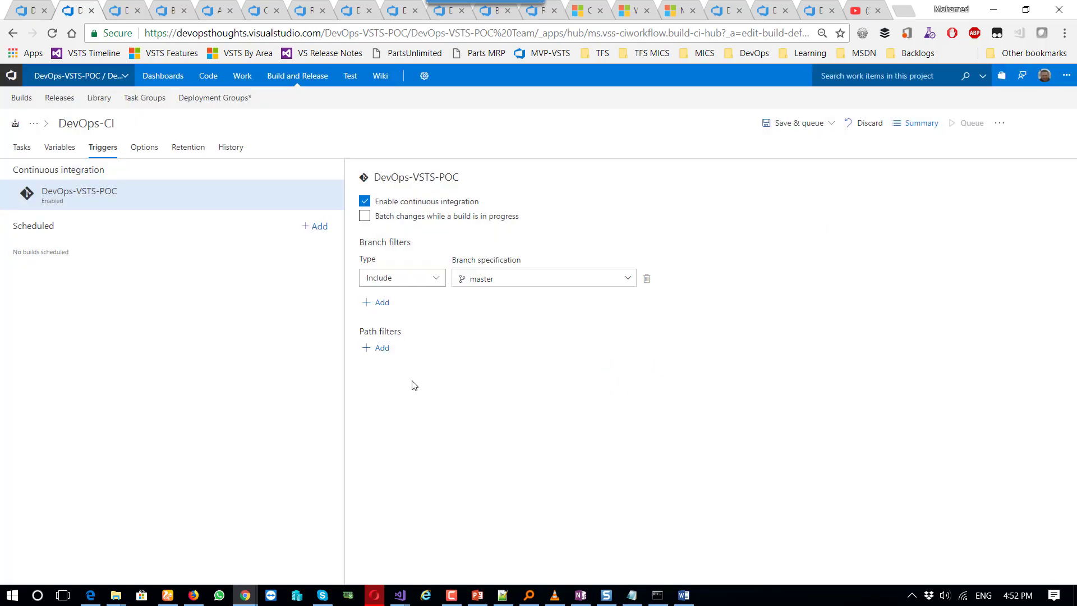
left_click(32, 104)
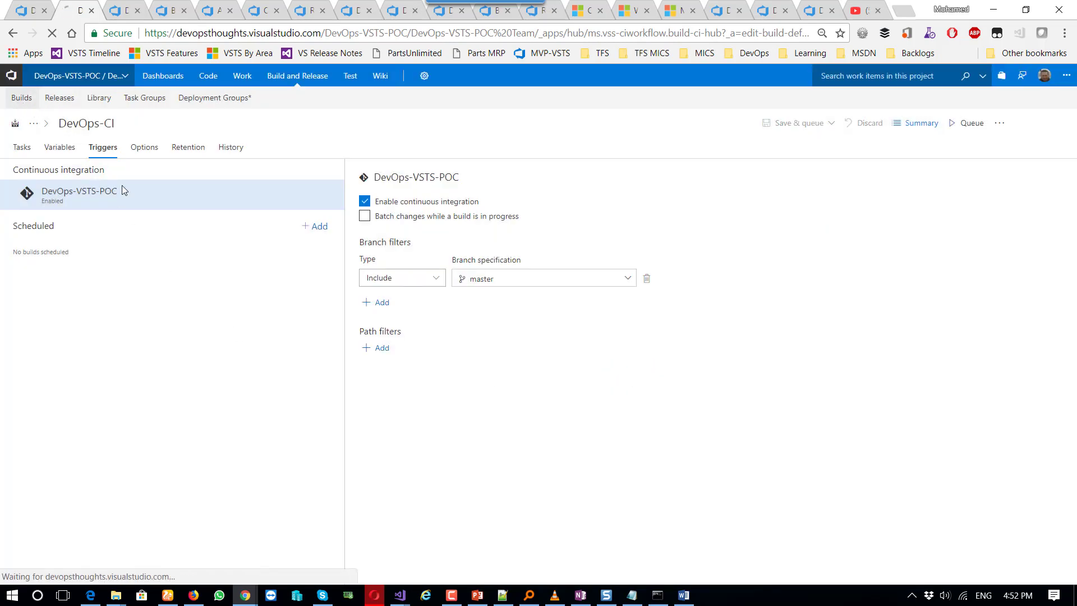
- Switch to the DevOps-VSTS-POC-Master solution in Visual Studio to view the h1 title in Home.html, and return to the browser
mouse_move(401, 597)
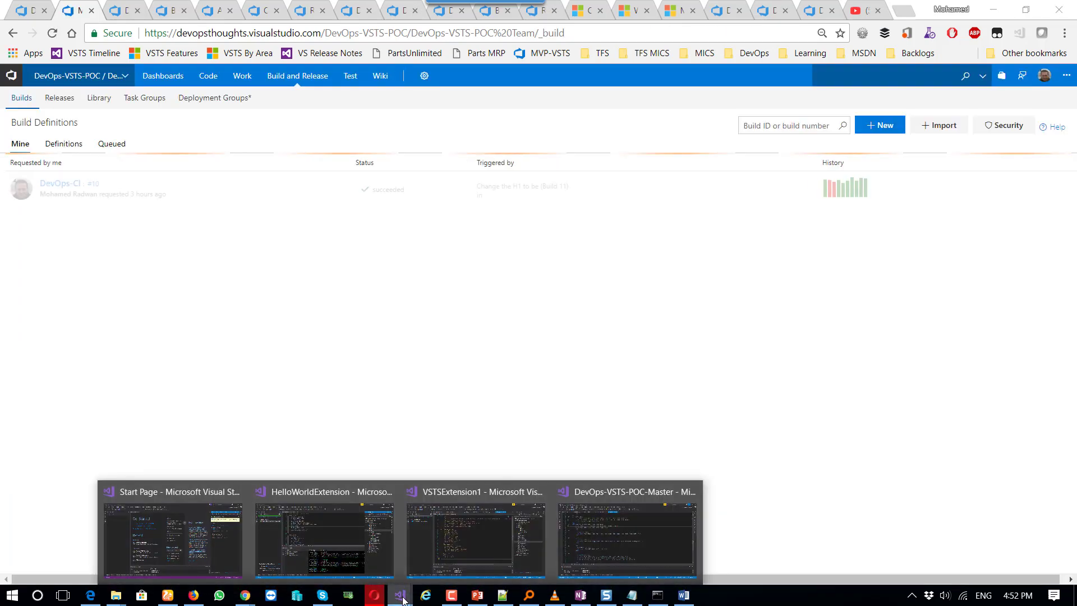
left_click(591, 547)
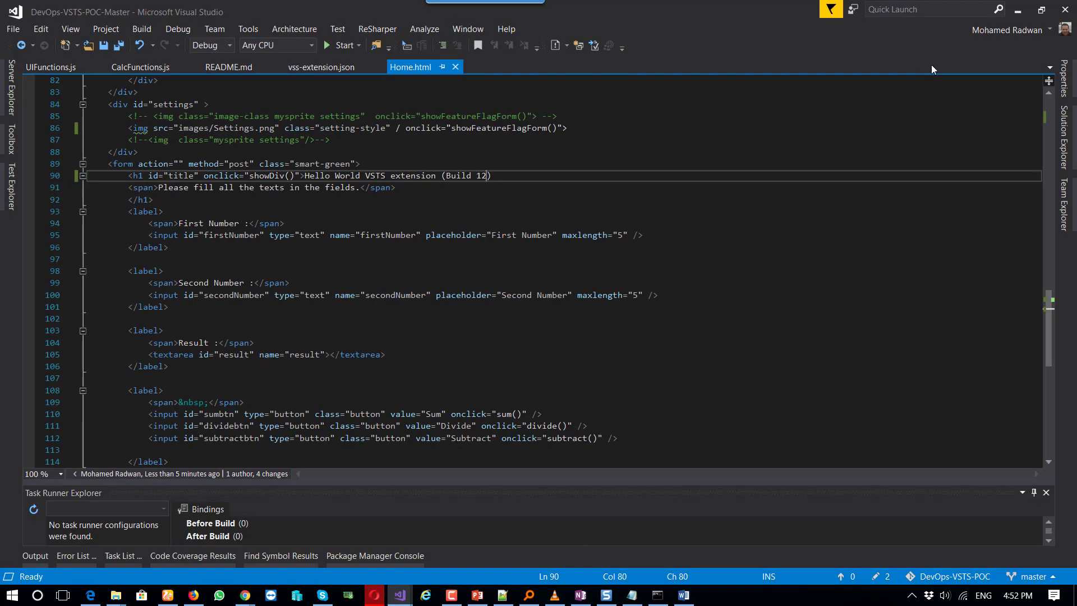
left_click(1017, 10)
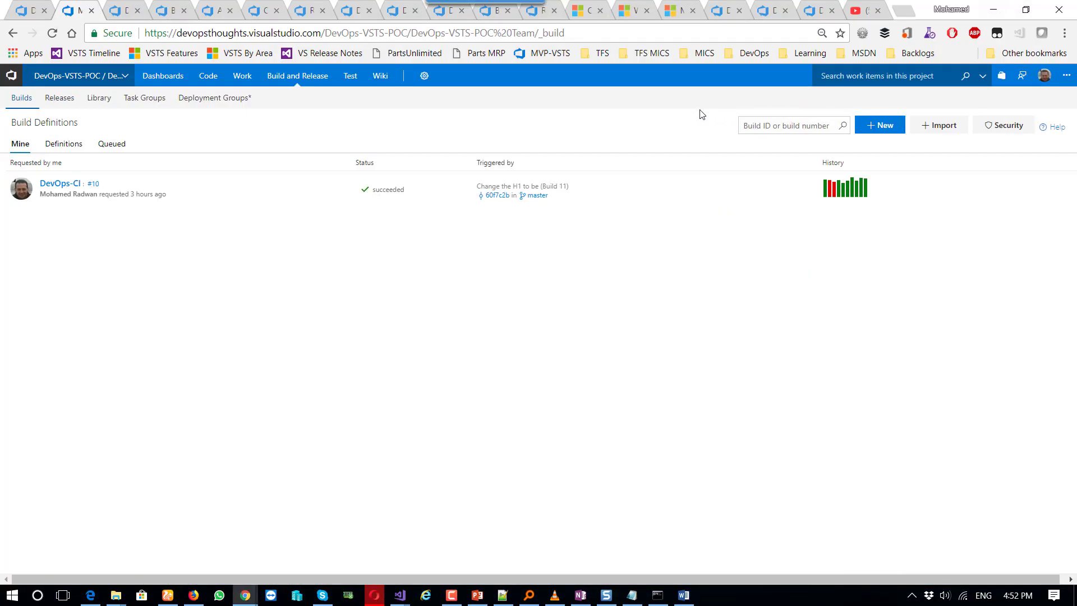
- Reload the DevOps-POC extension pages of the QA, Preprod and Prod accounts and compare the build number in their headings
left_click(726, 11)
left_click(53, 34)
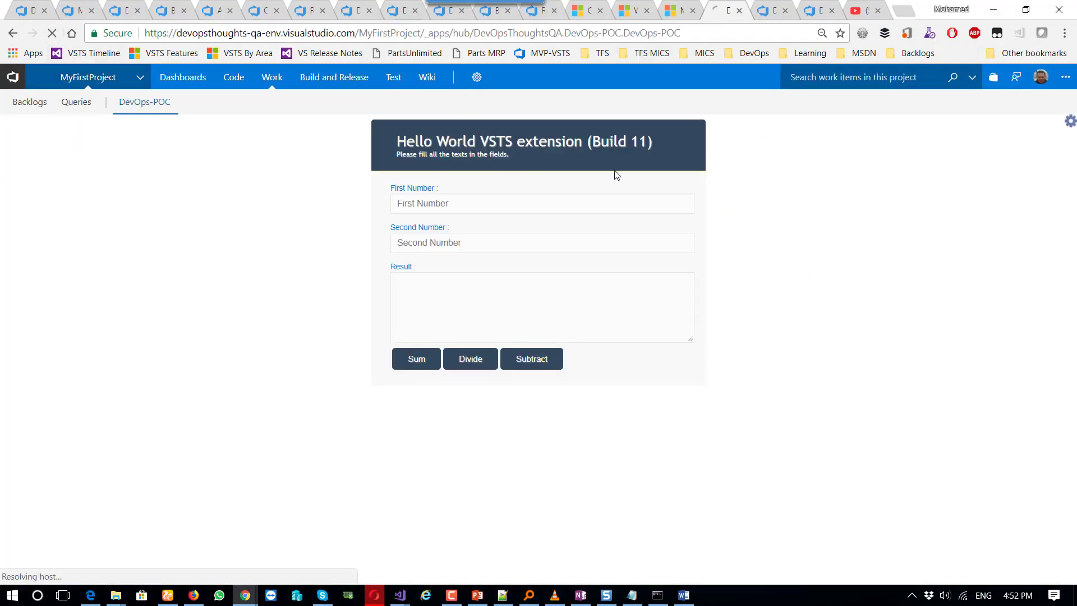
left_click(773, 10)
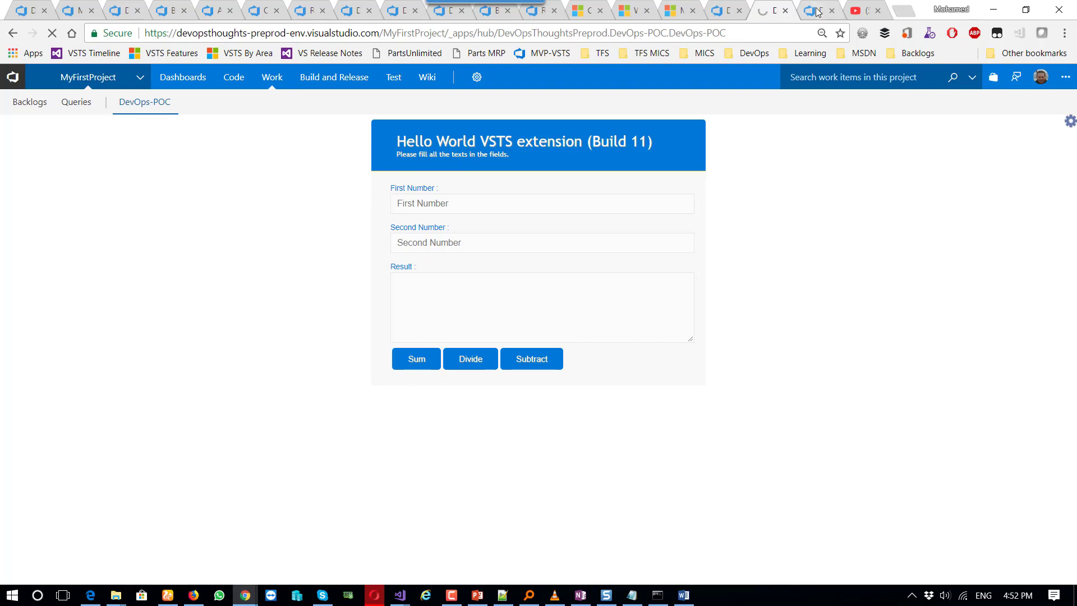
key("ctrl+Tab")
left_click(52, 33)
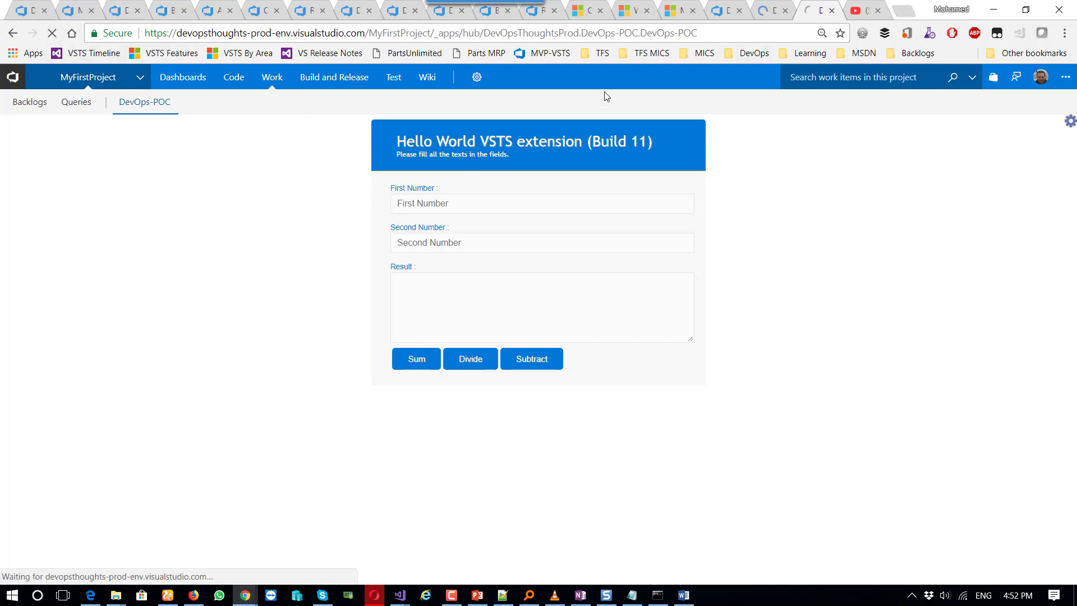
left_click(724, 12)
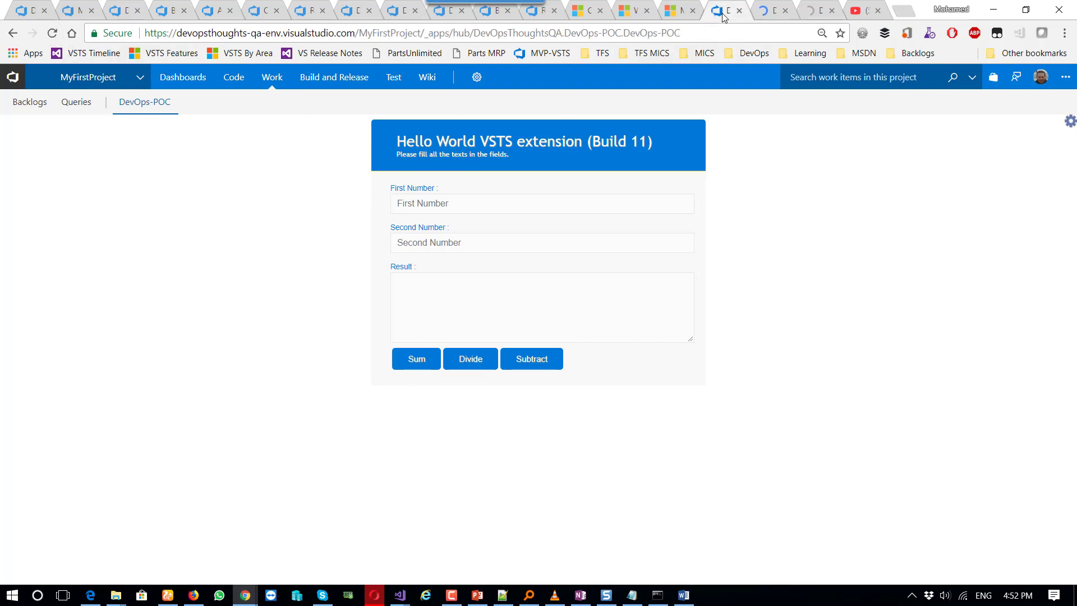
left_click(770, 10)
left_click(811, 12)
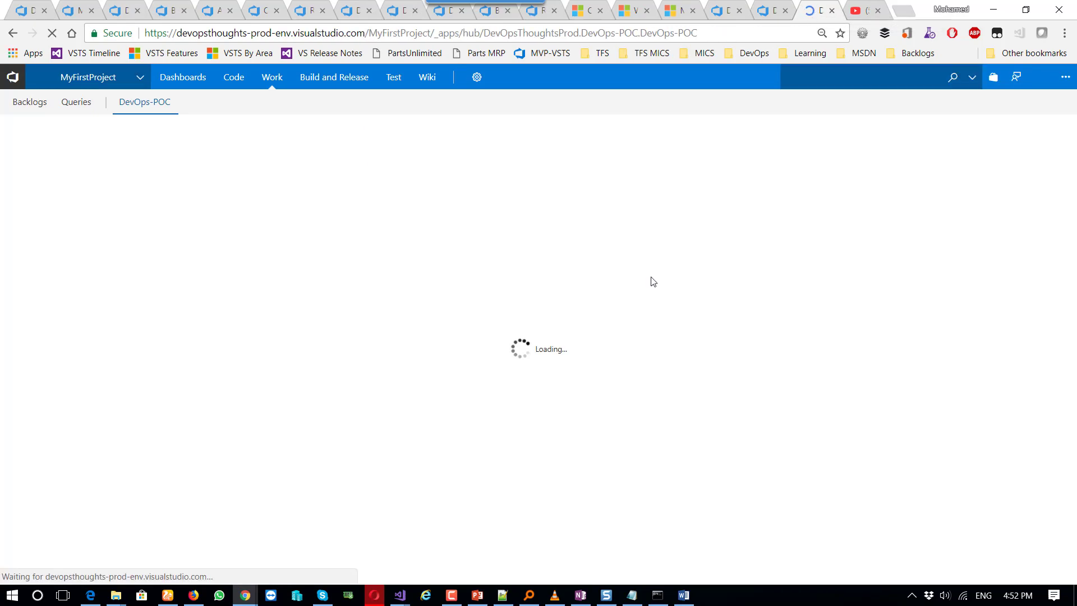
- Switch to the DevOps-VSTS-POC-Master solution in Visual Studio and commit all changes with the message 'Add "Build 12" to H1'
mouse_move(400, 595)
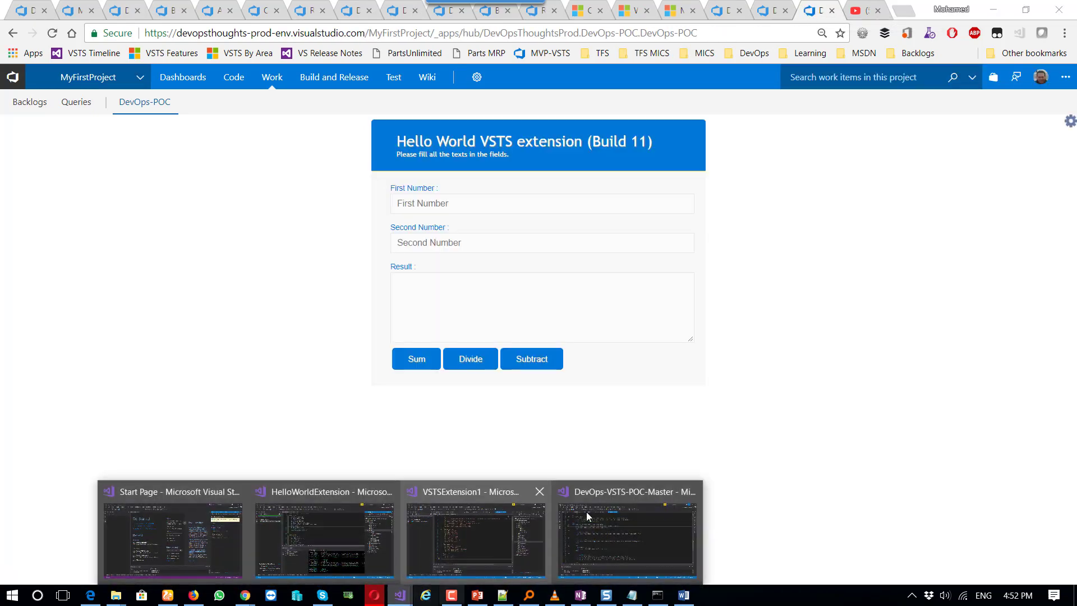
left_click(647, 526)
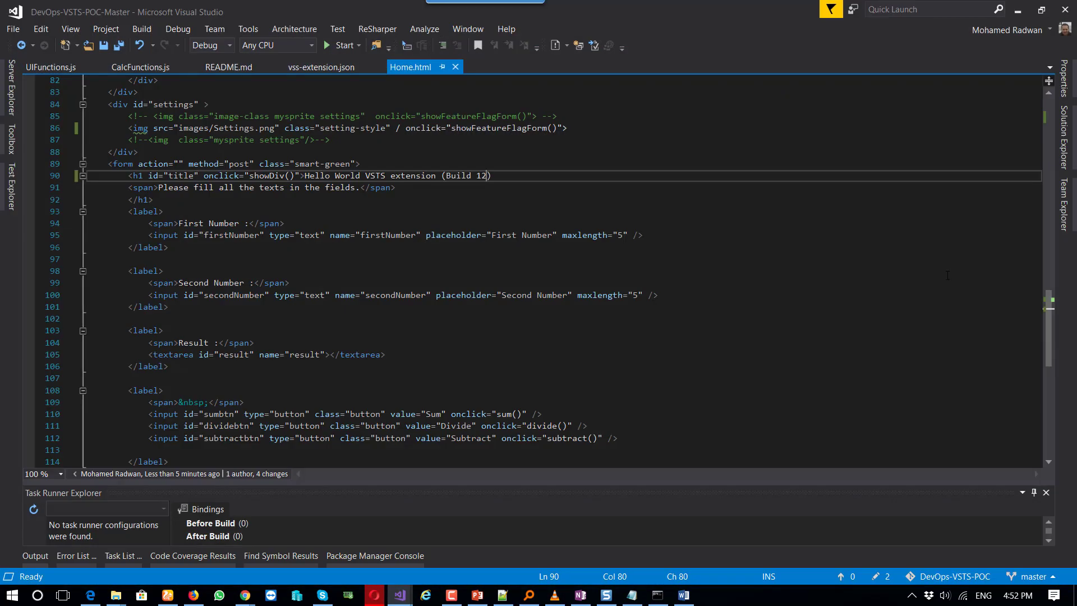
left_click(1066, 192)
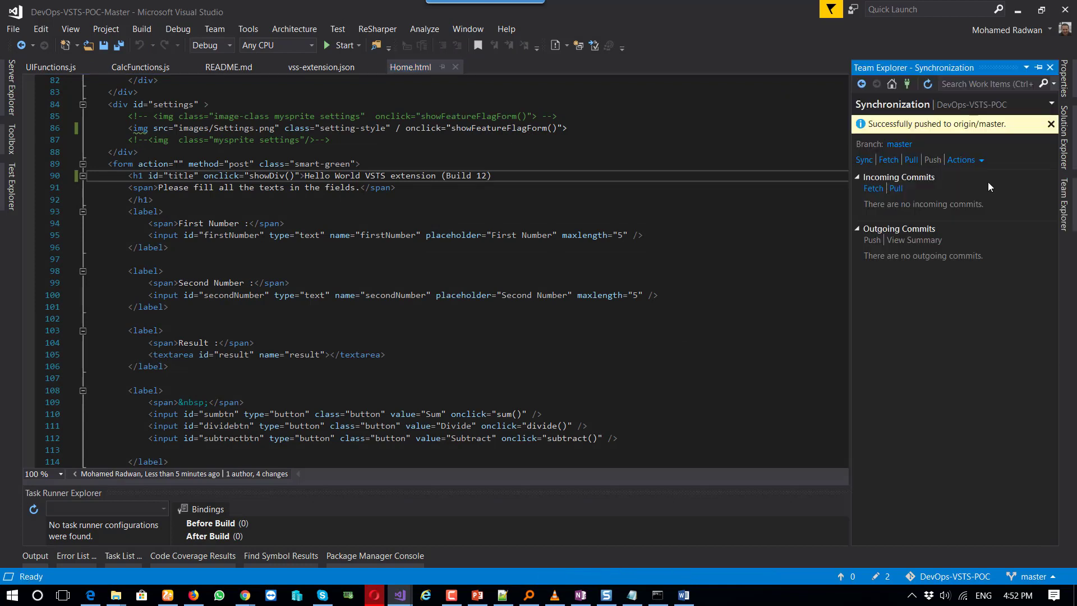
left_click(893, 83)
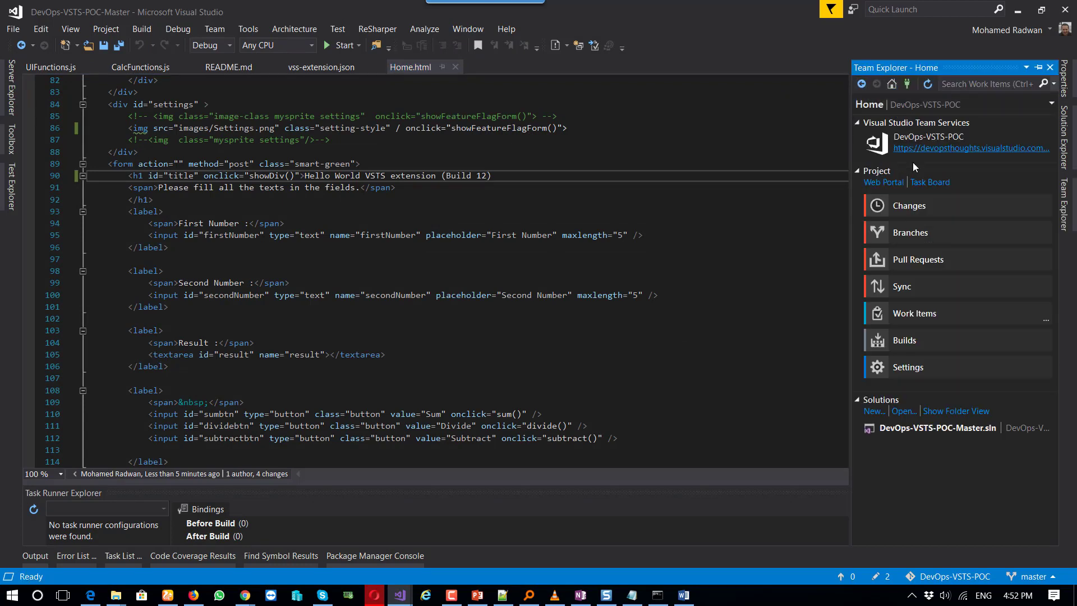
left_click(920, 208)
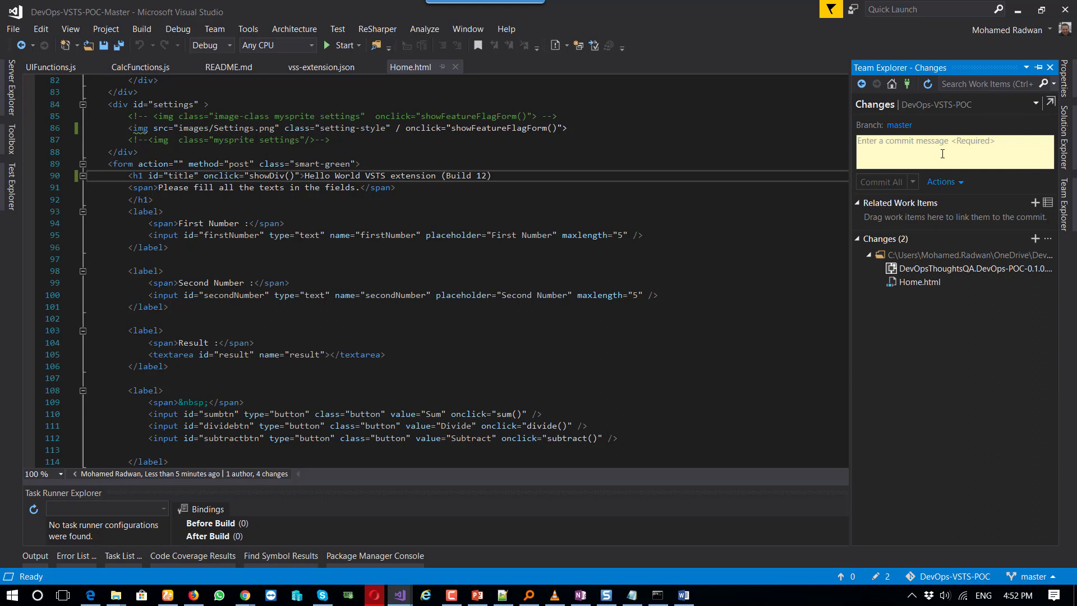
type("ad")
key("BackSpace")
key("BackSpace")
type("Ad")
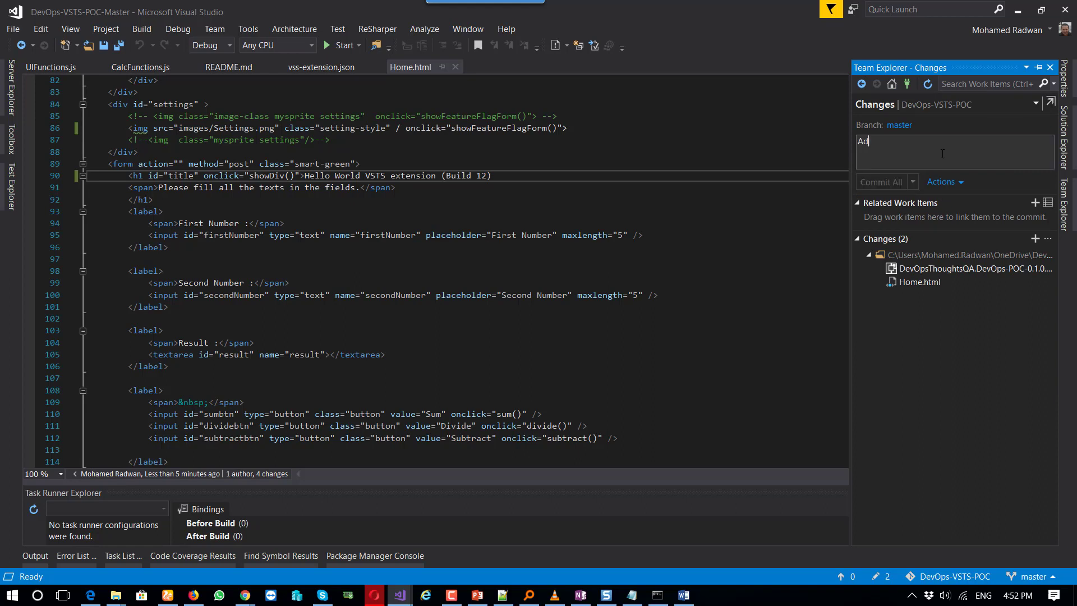
type("d \"Build 12\" to H1")
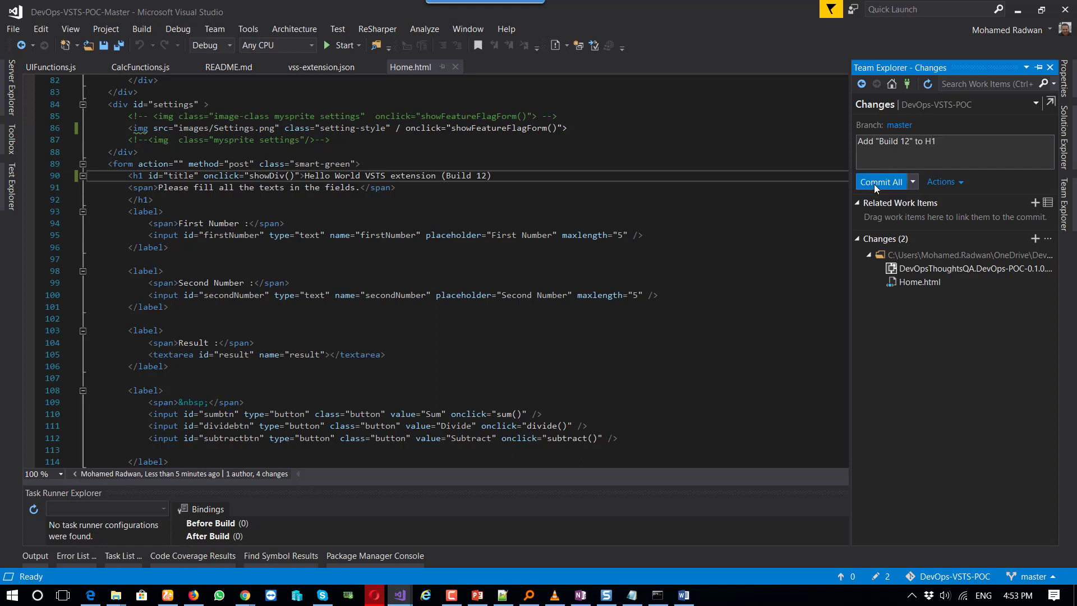
left_click(873, 184)
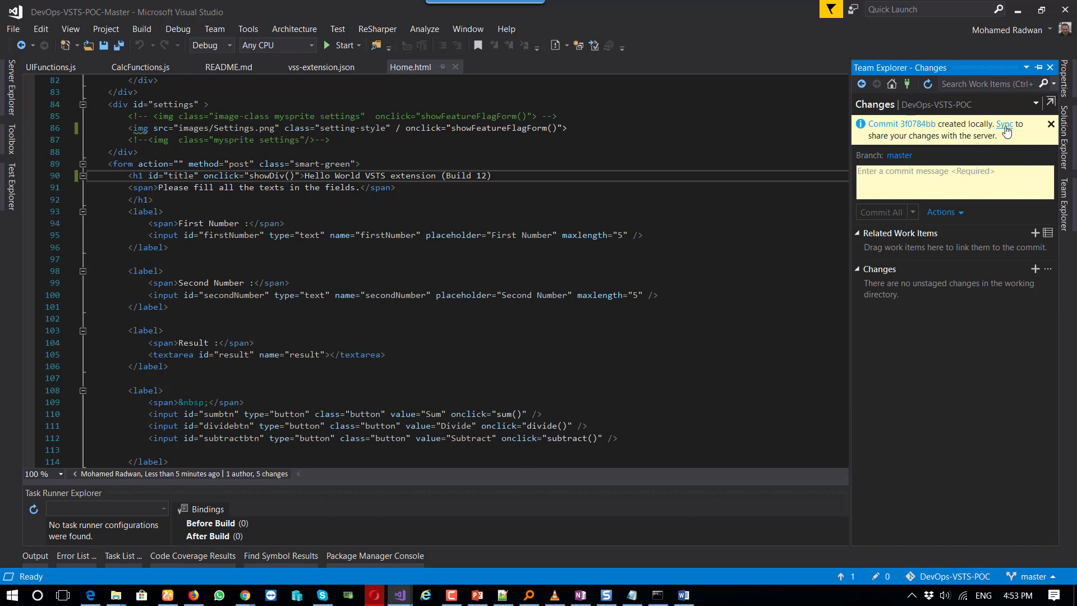
- Sync the outgoing commit on the master branch with the server and leave Visual Studio
left_click(1004, 124)
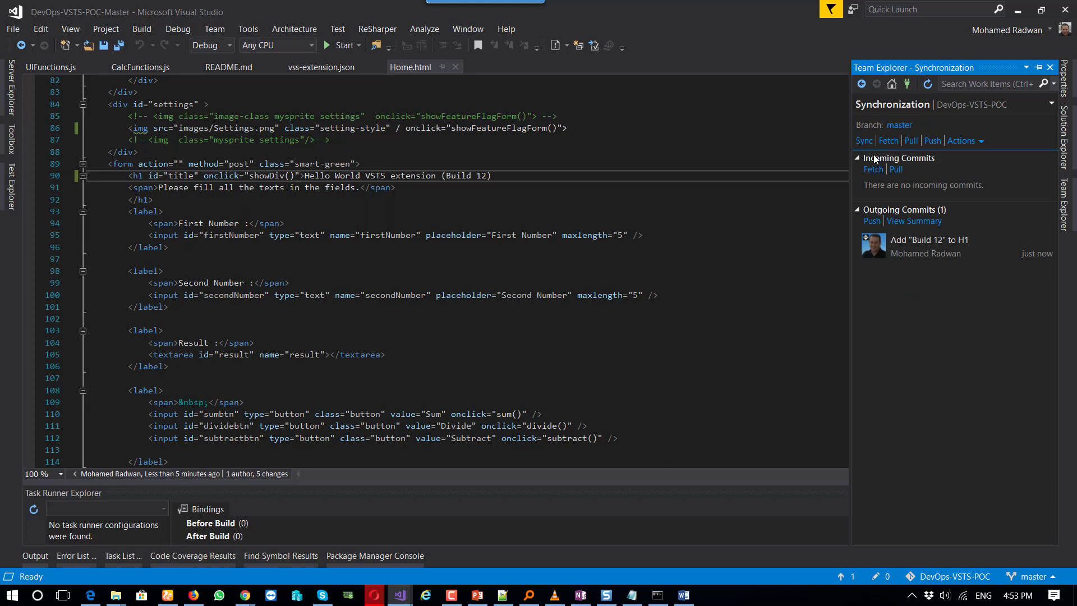
left_click(865, 141)
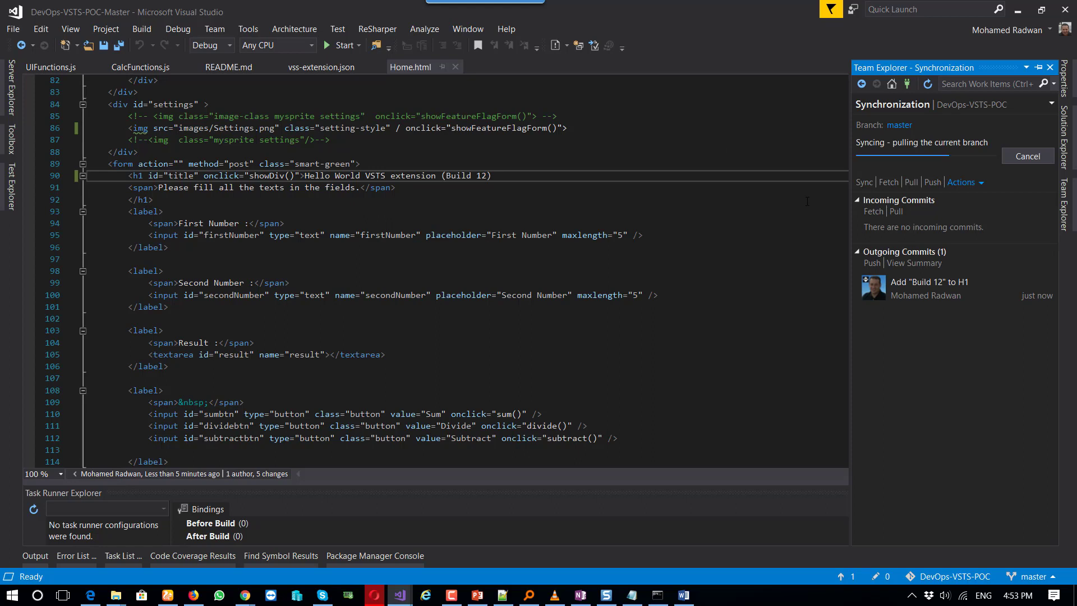
left_click(1017, 12)
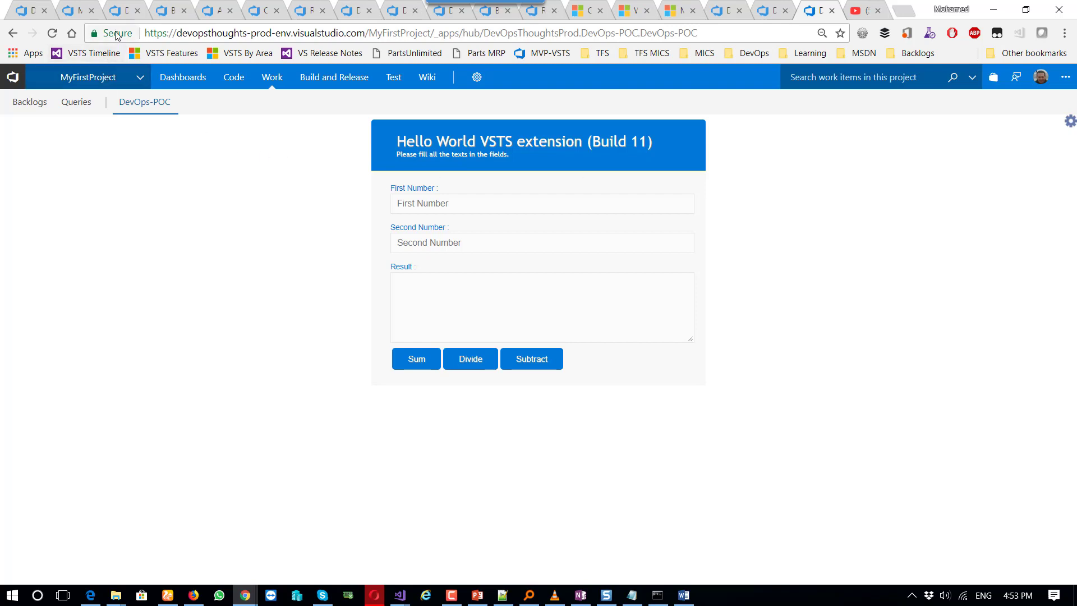
- Open the DevOps-CI build triggered by the new commit and follow its console log
left_click(117, 11)
left_click(73, 10)
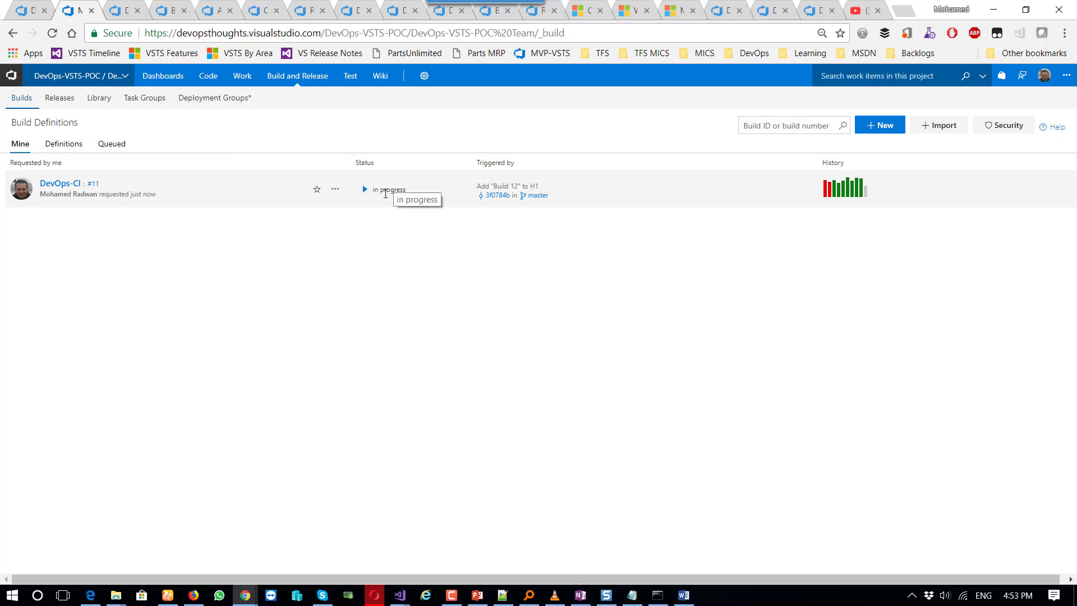
left_click(212, 195)
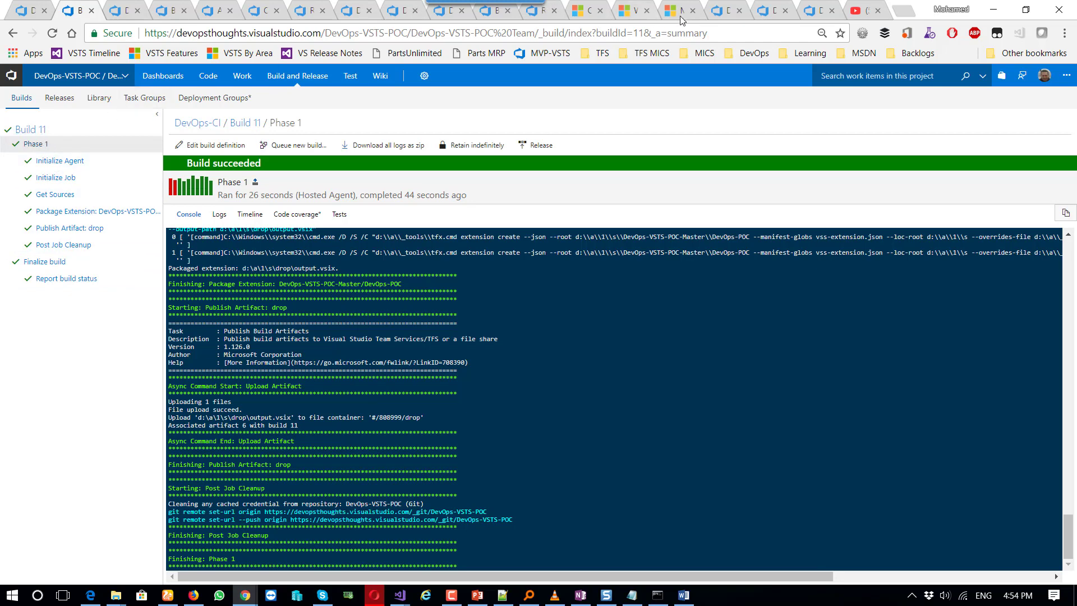
- Check the DevOps POC extension's version in the Marketplace under the DevOps Thoughts QA and DevOps Thoughts Prod publishers
left_click(723, 10)
left_click(676, 11)
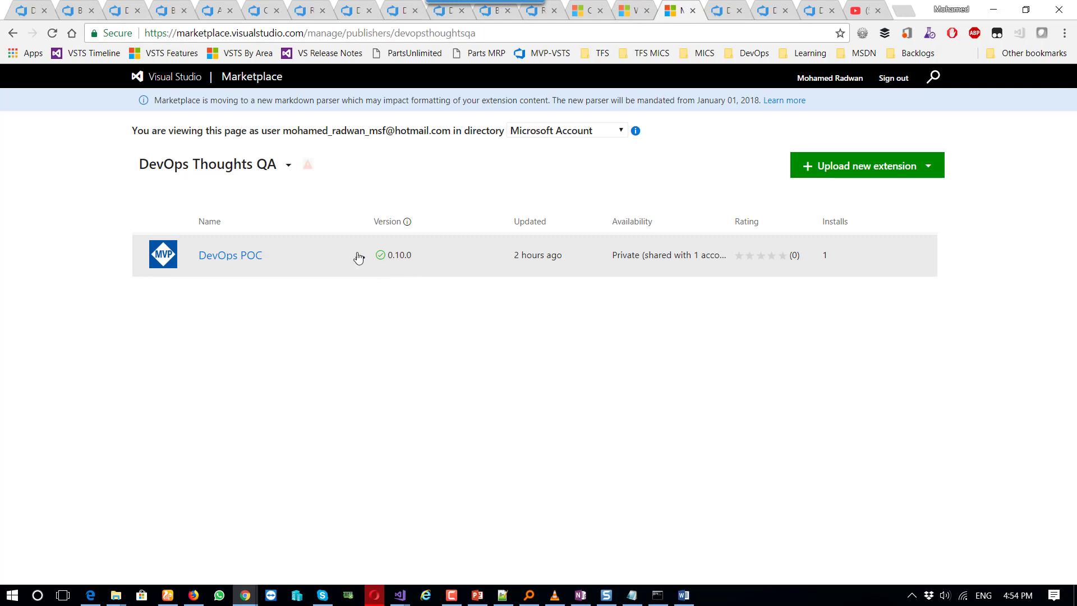
left_click(279, 170)
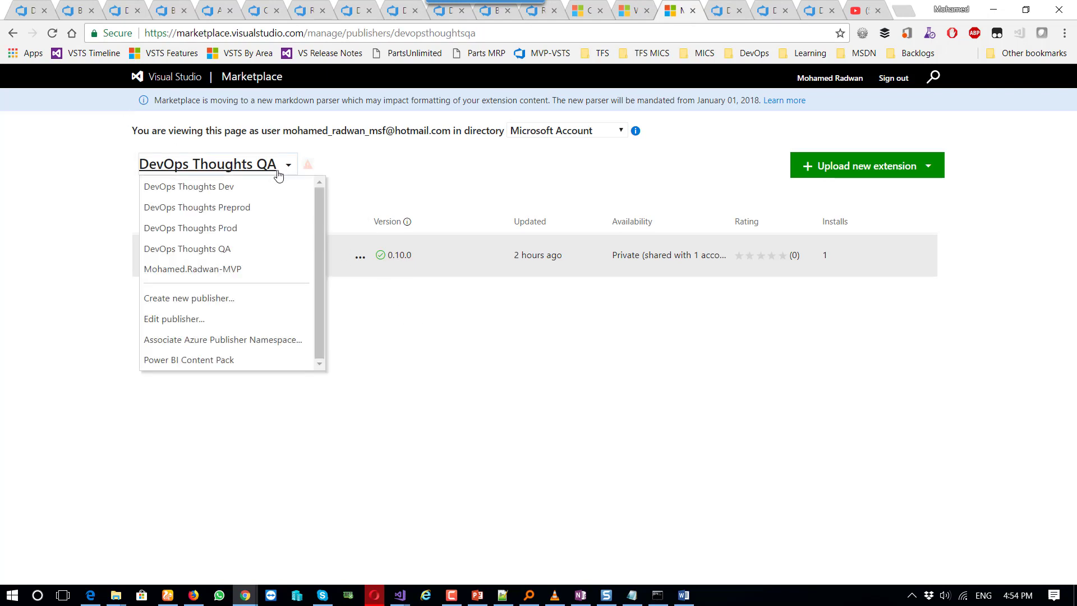
left_click(247, 231)
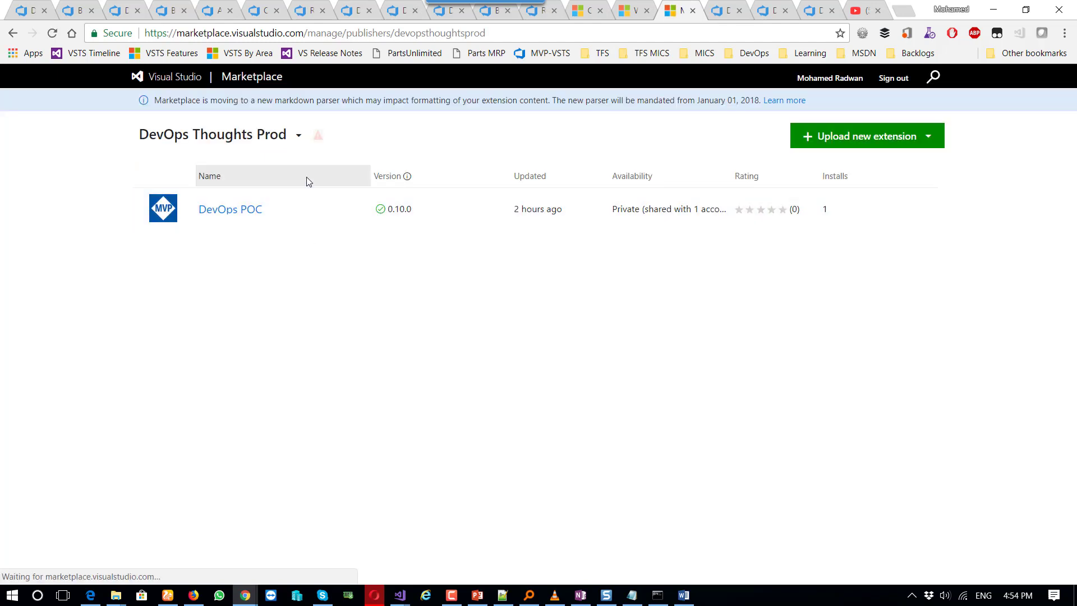
left_click(298, 136)
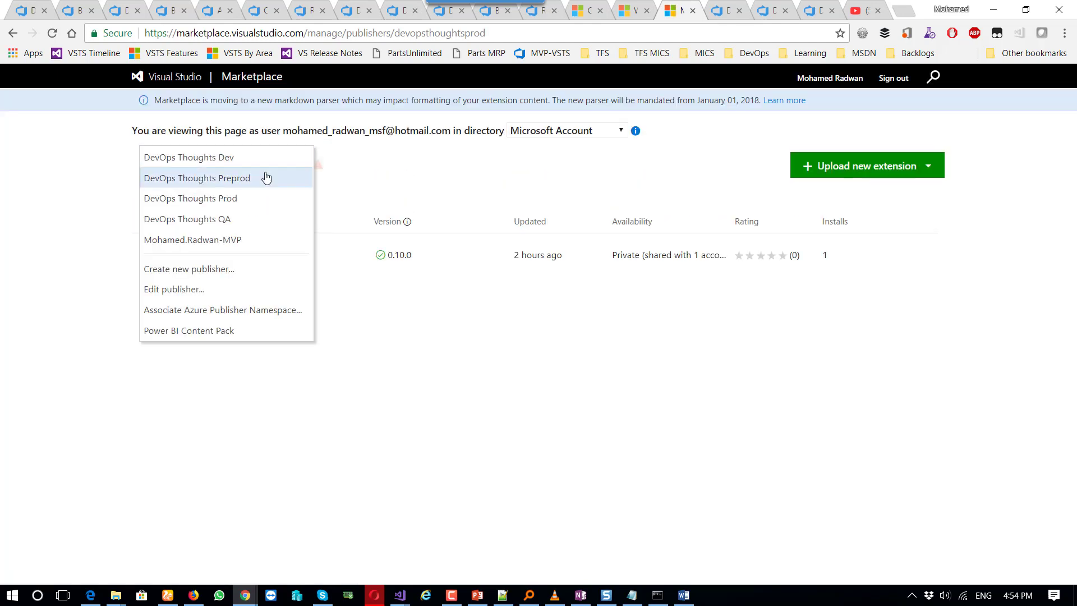
left_click(254, 199)
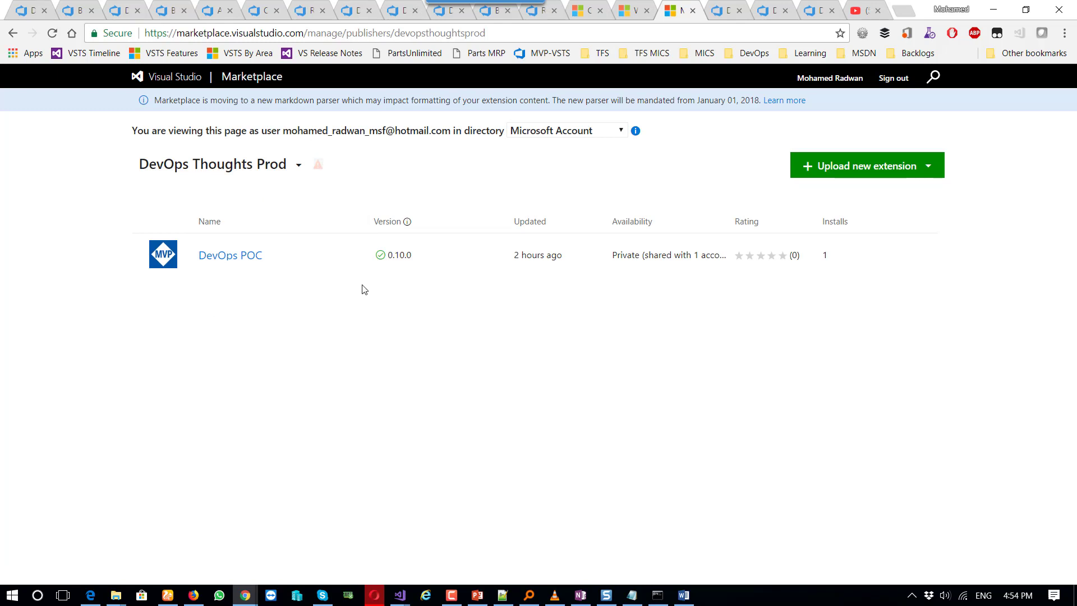
- Find the project's Overview dashboard and examine the DevOps_RM release status for QA, Preprod and Prod
left_click(124, 12)
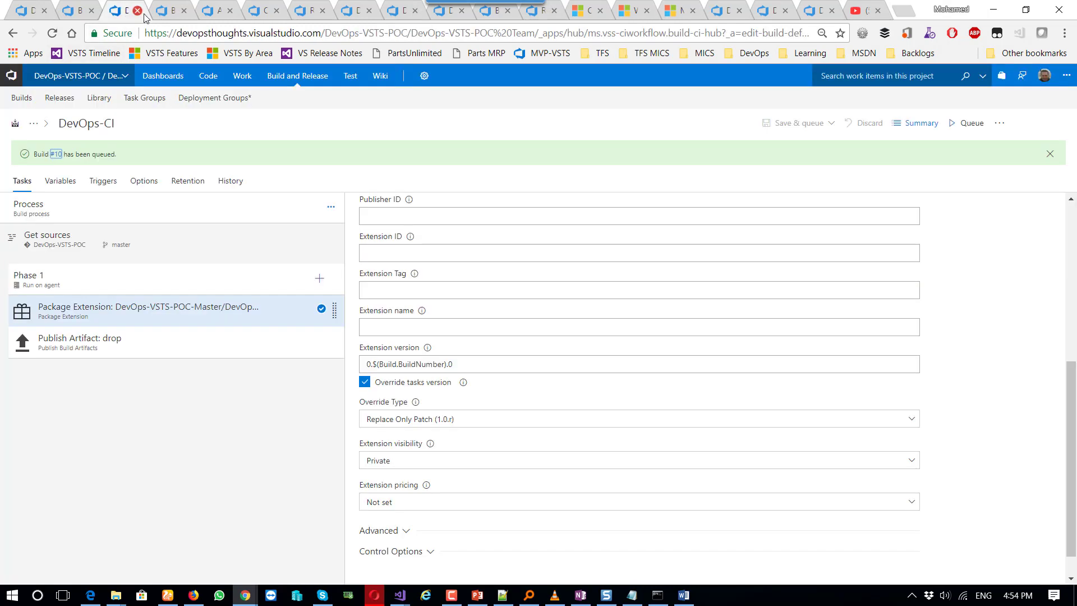
left_click(163, 13)
left_click(216, 10)
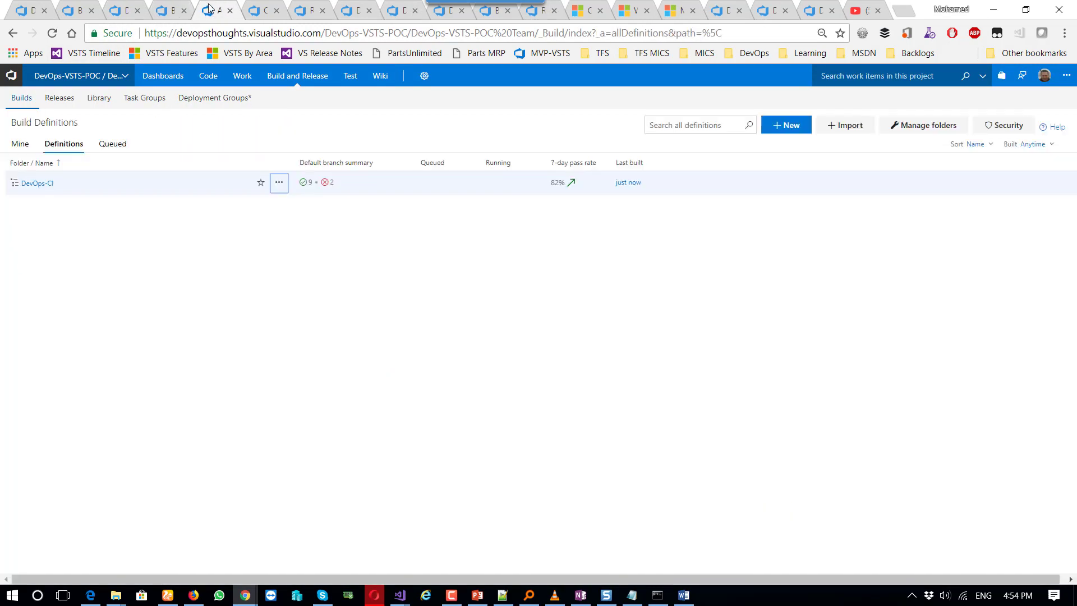
left_click(257, 10)
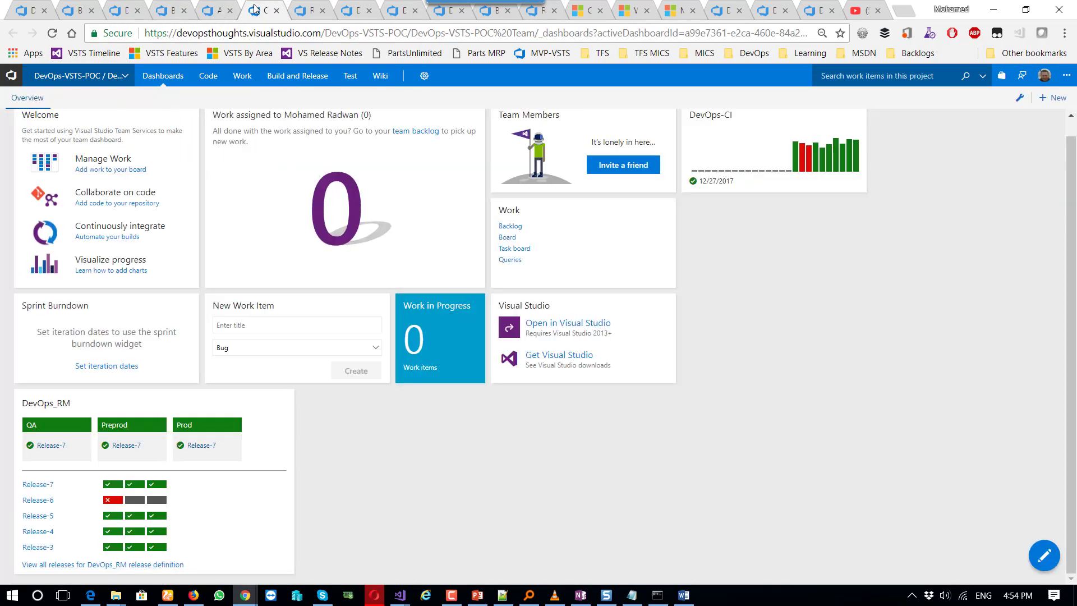
- Open the DevOps_RM release pipeline and review the pre-deployment approval settings for QA, Preprod and Prod
left_click(303, 9)
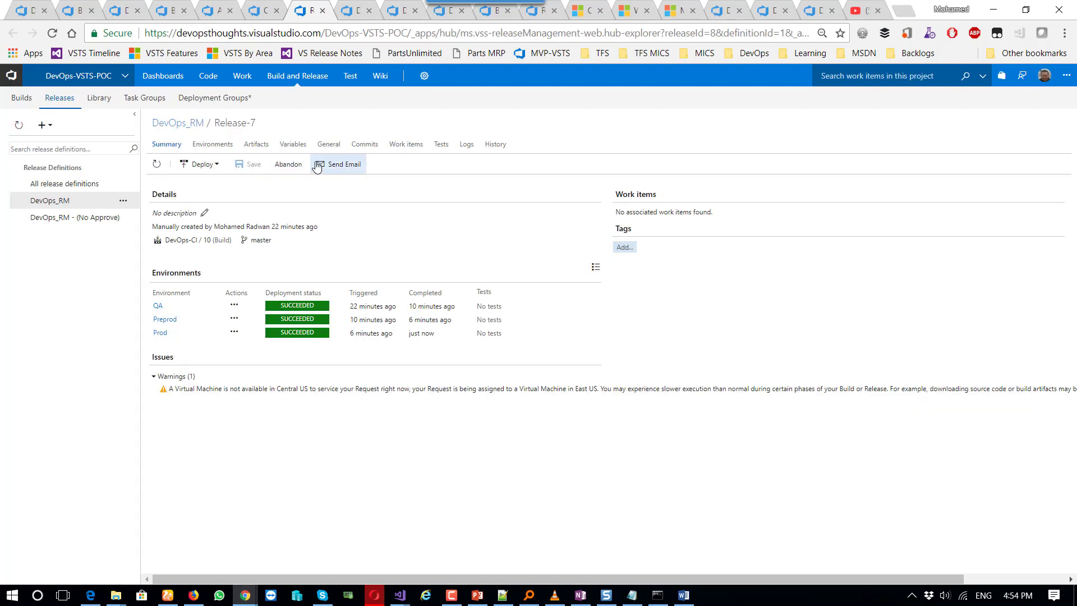
left_click(353, 12)
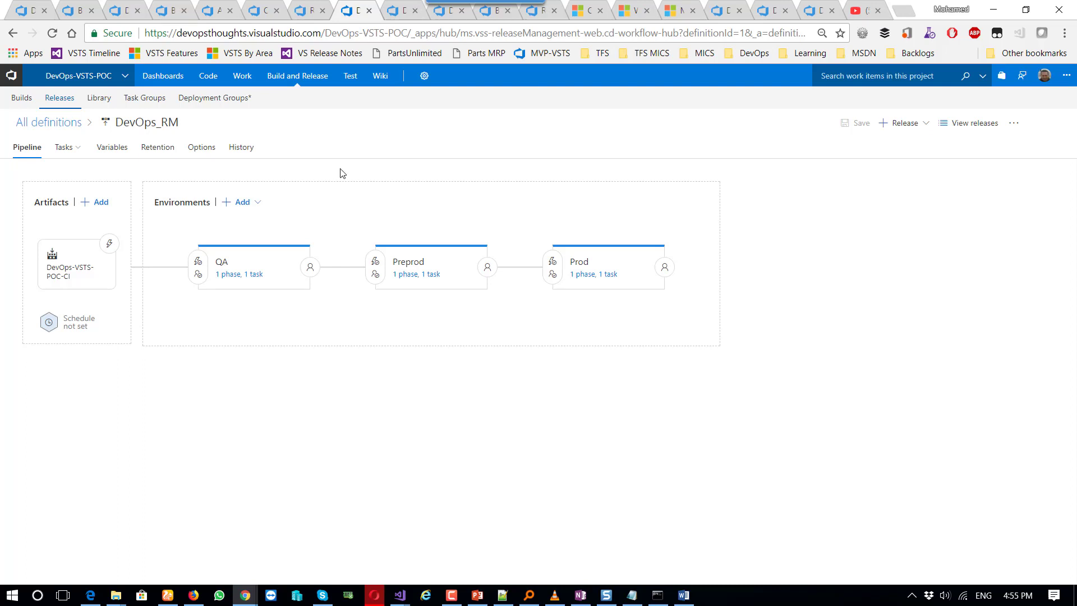
left_click(199, 272)
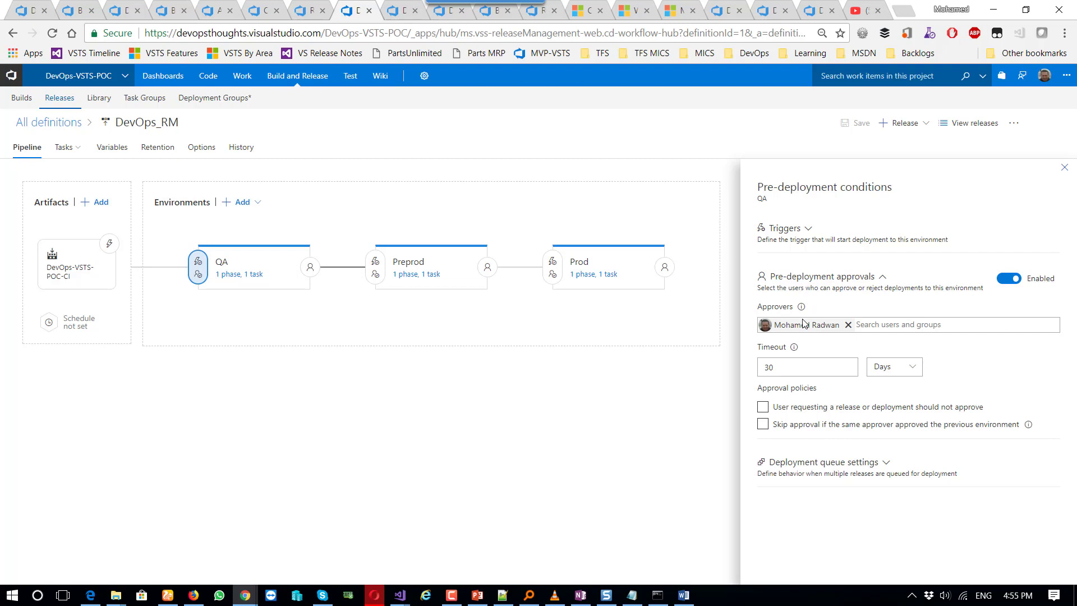
left_click(375, 269)
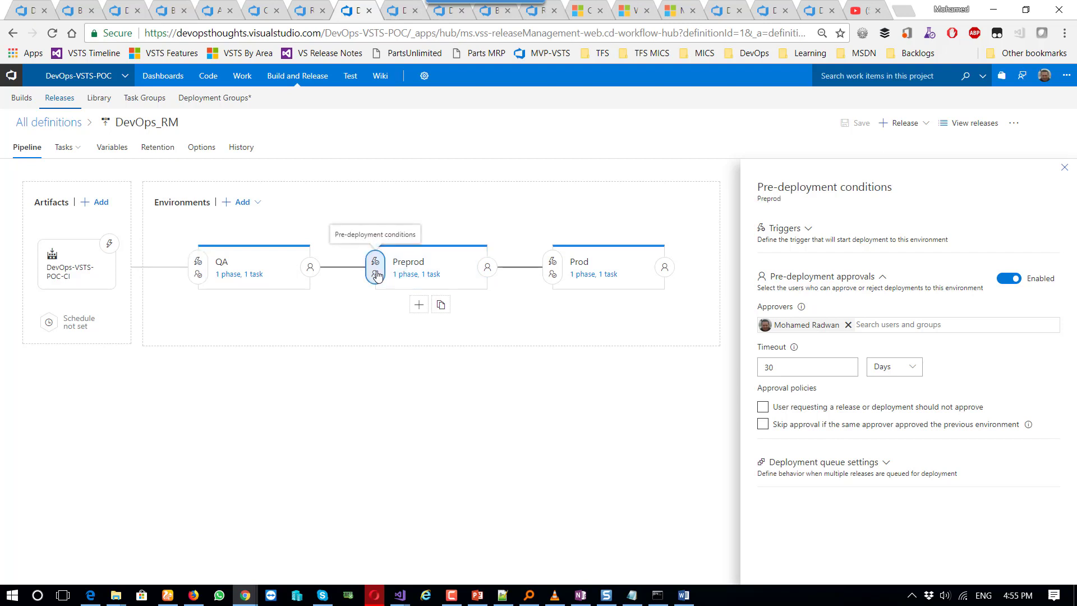
left_click(552, 271)
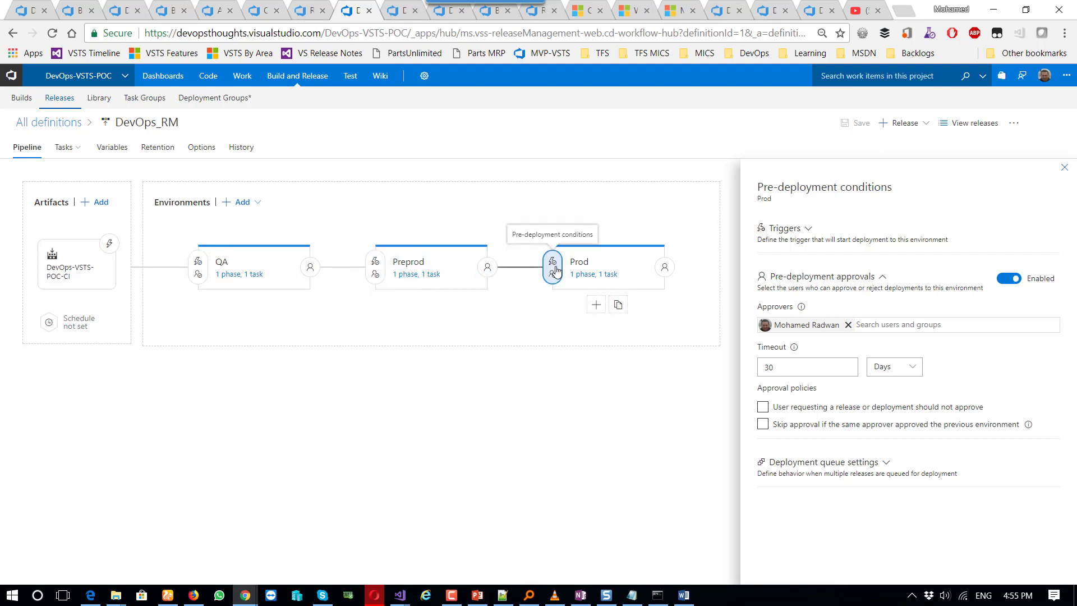
- Try removing the approvers and disabling pre-deployment approvals for QA and Preprod, and discard the unsaved changes by reloading the definition
left_click(198, 268)
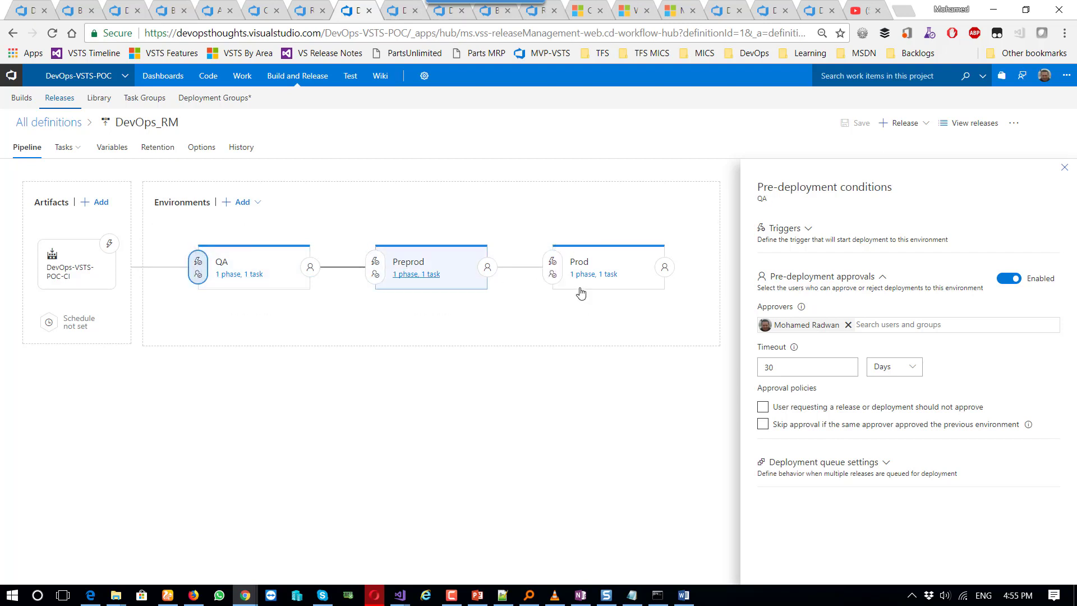
left_click(848, 325)
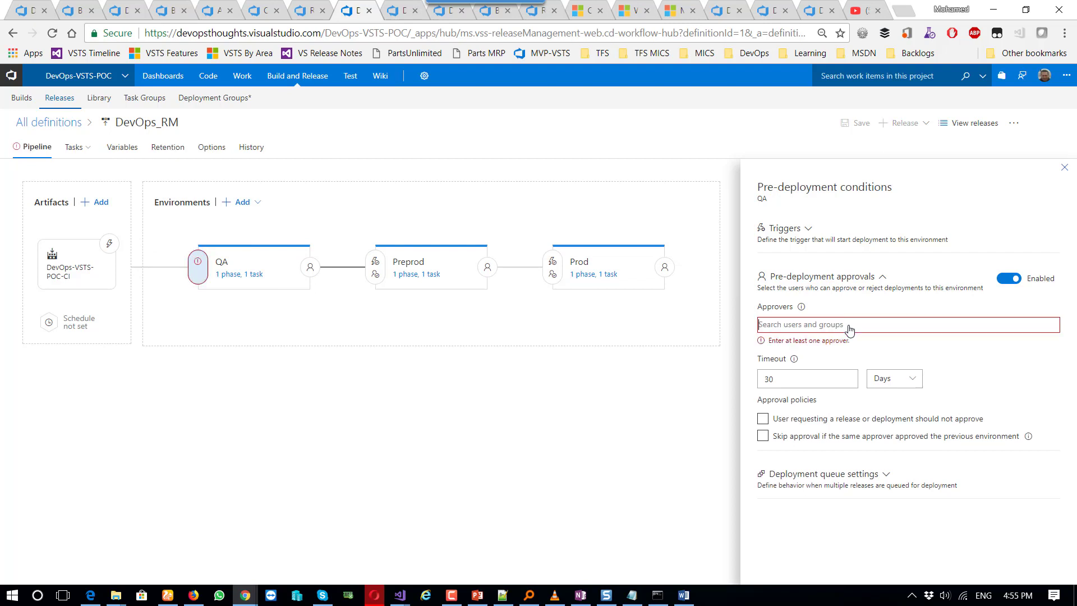
left_click(376, 268)
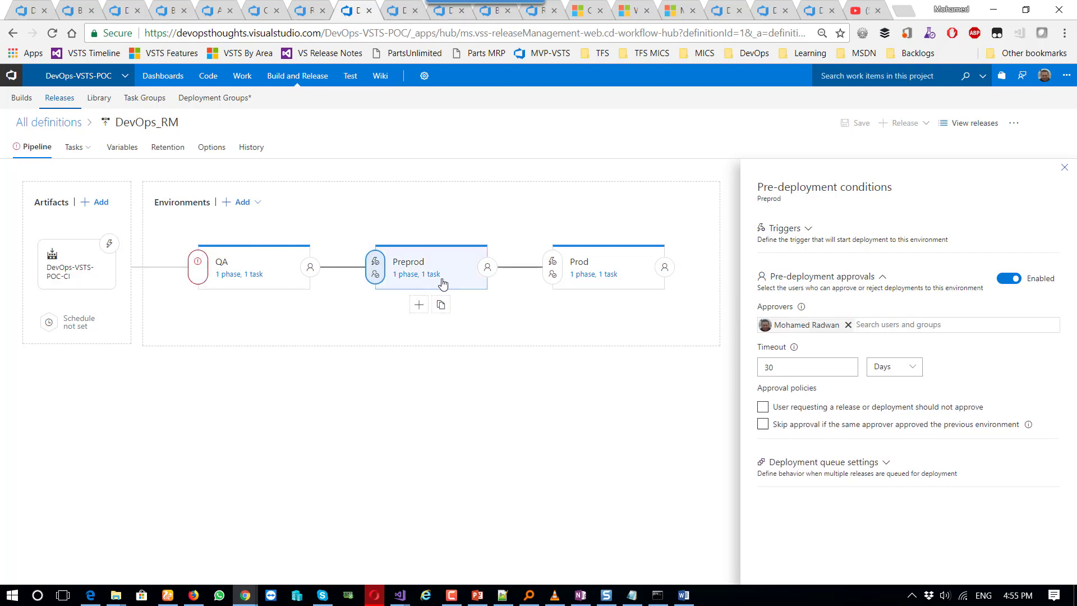
left_click(848, 326)
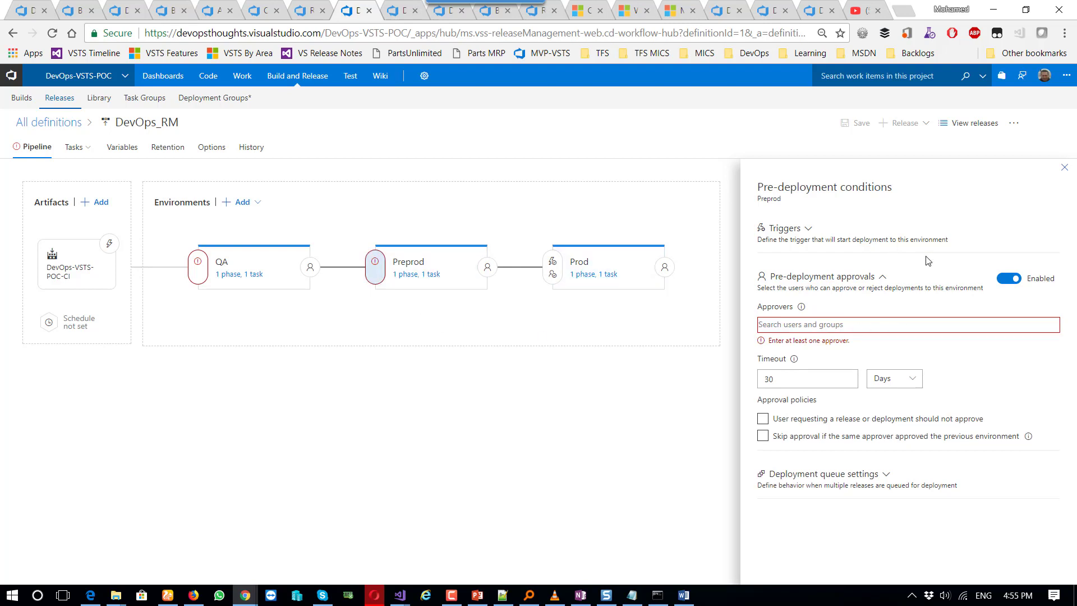
left_click(1013, 279)
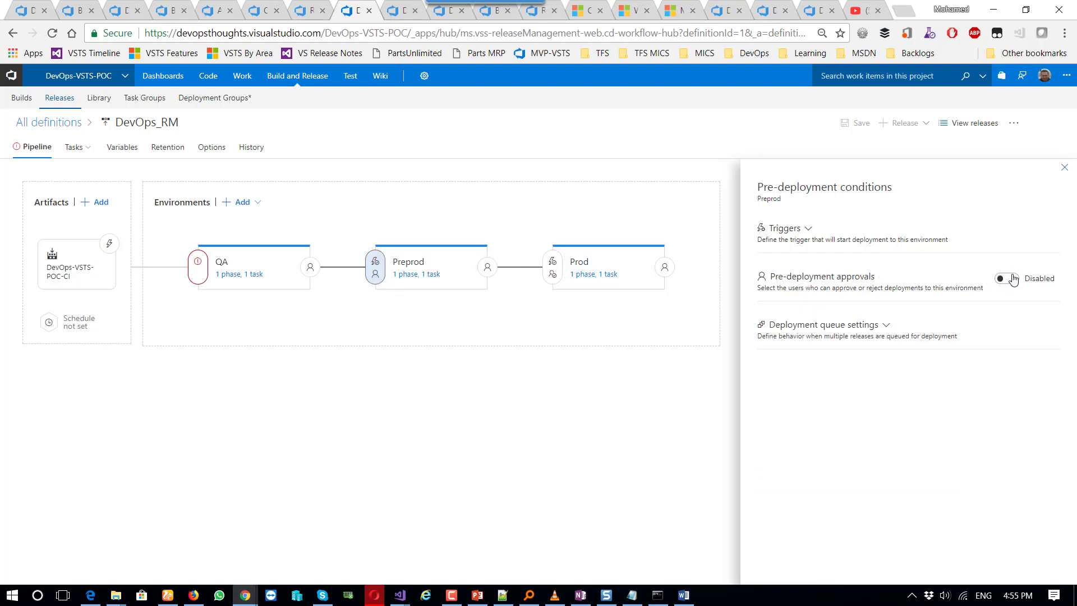
left_click(198, 266)
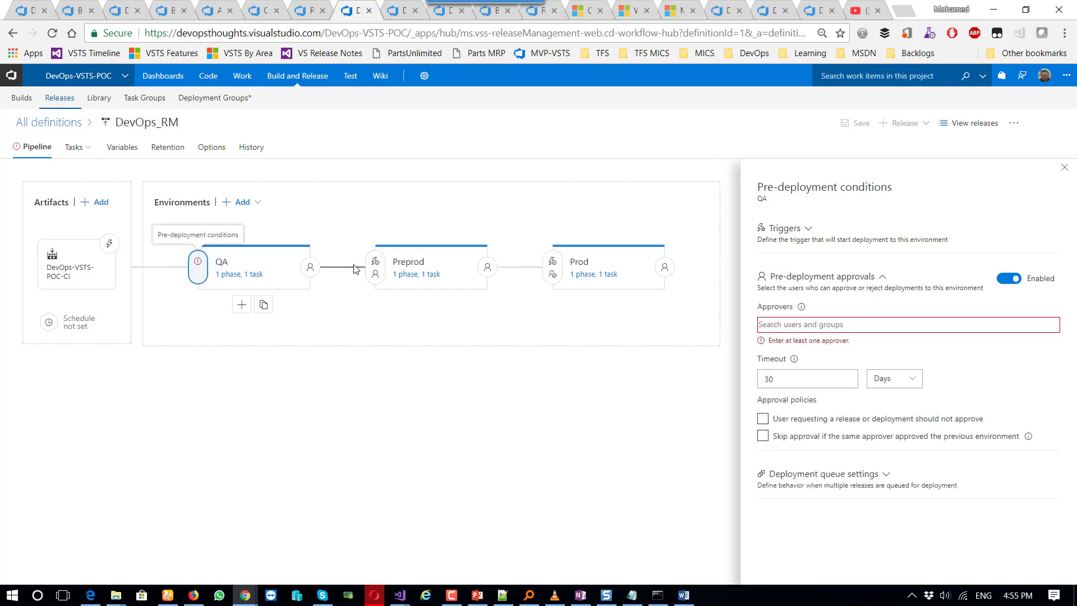
left_click(1008, 279)
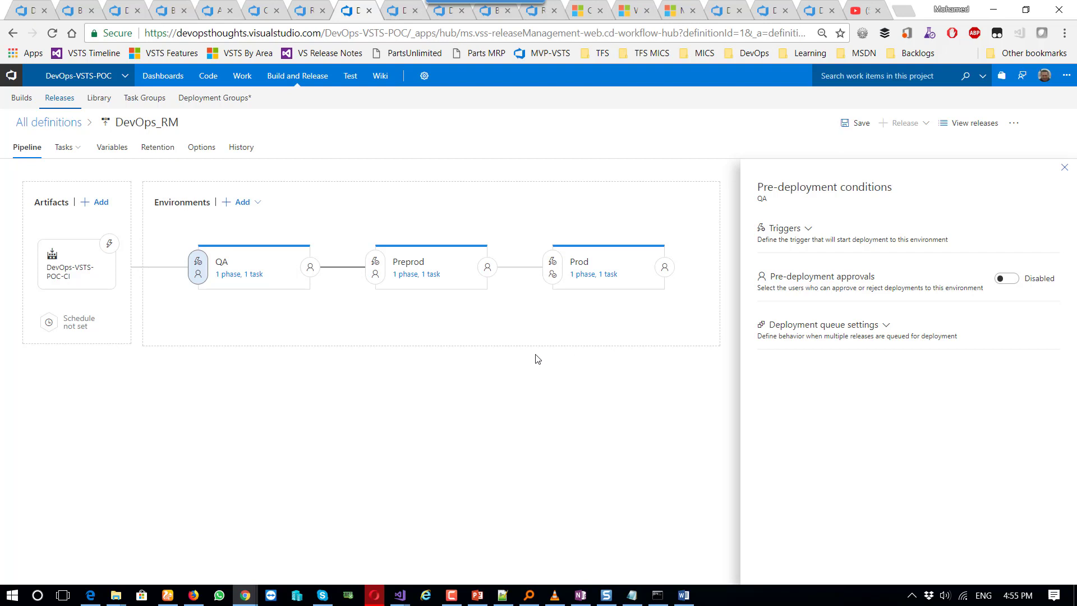
left_click(49, 38)
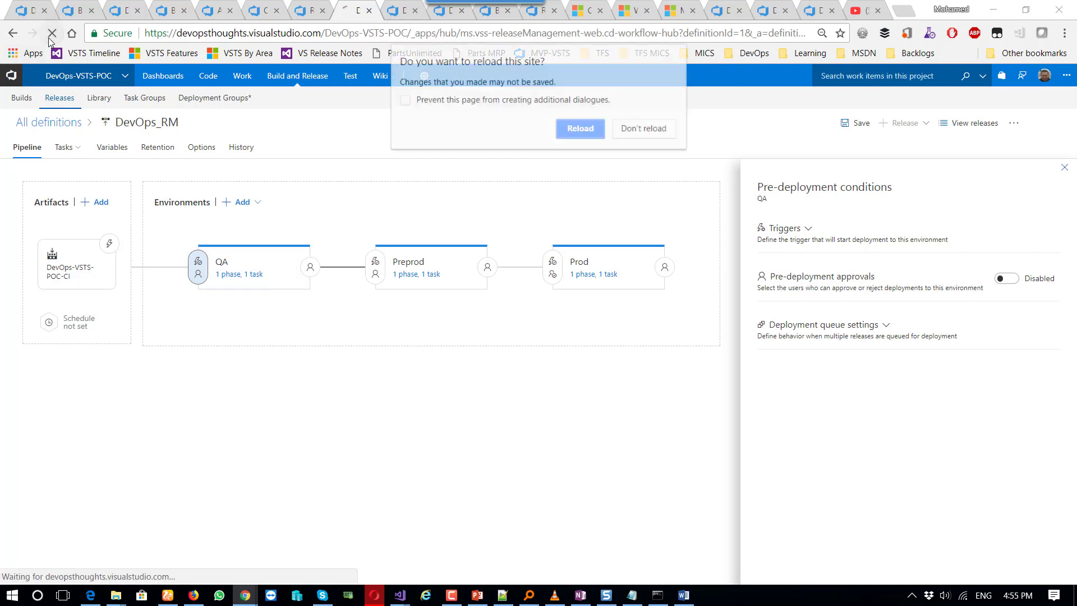
left_click(582, 130)
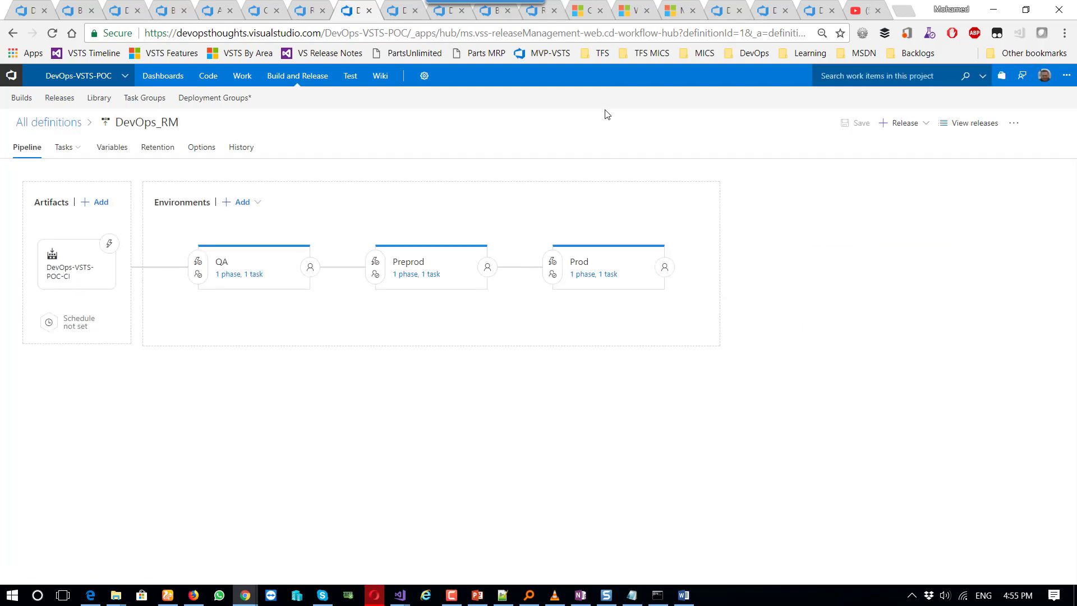
- Check the DevOps-POC extension page in the QA, Preprod and Prod environments, reloading each one to compare its build heading
left_click(717, 10)
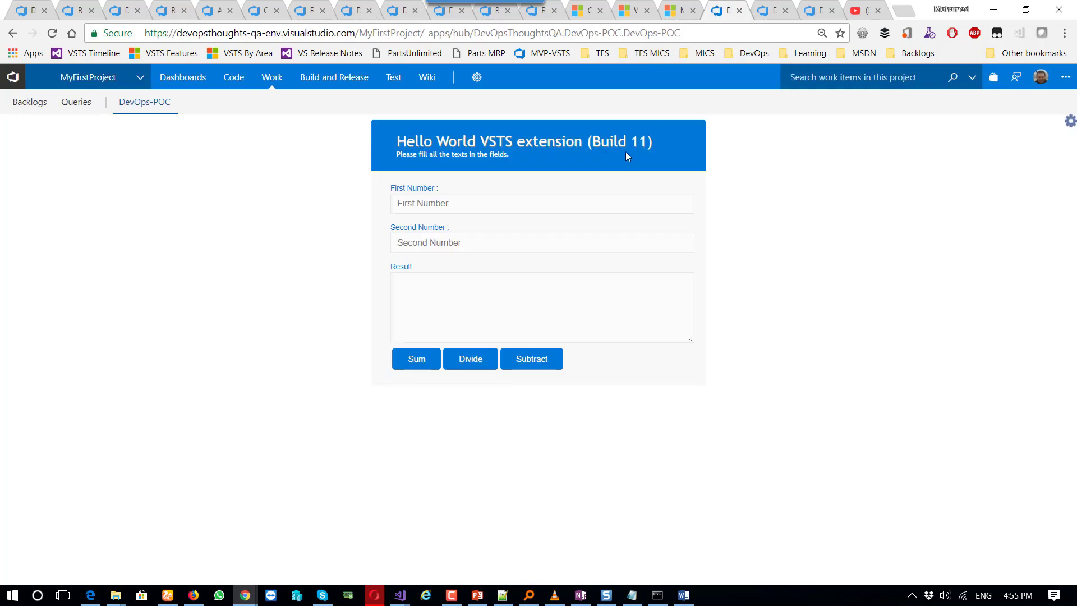
left_click(765, 9)
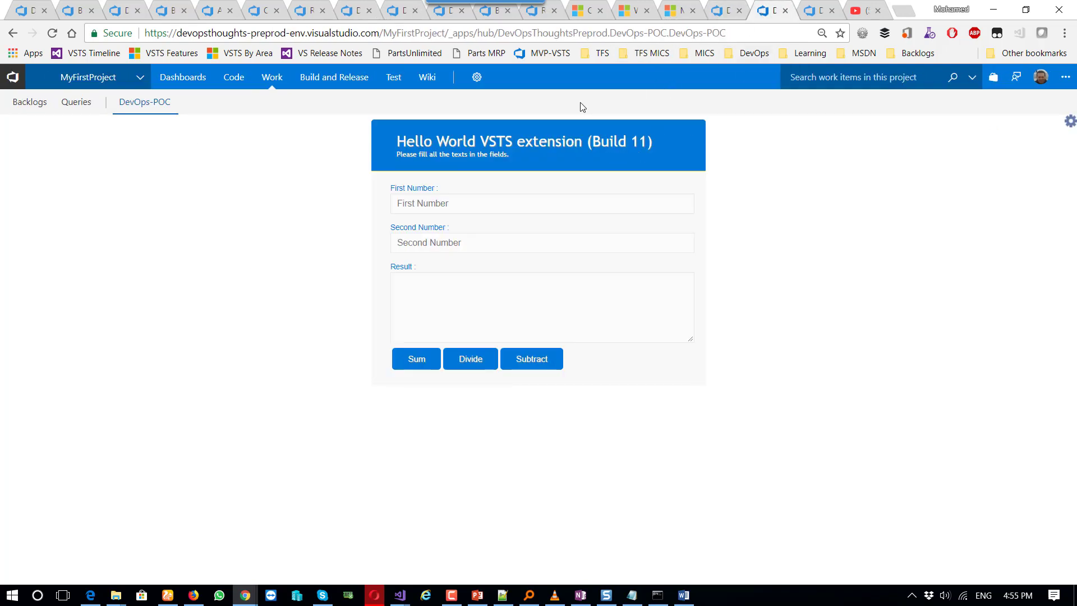
left_click(718, 11)
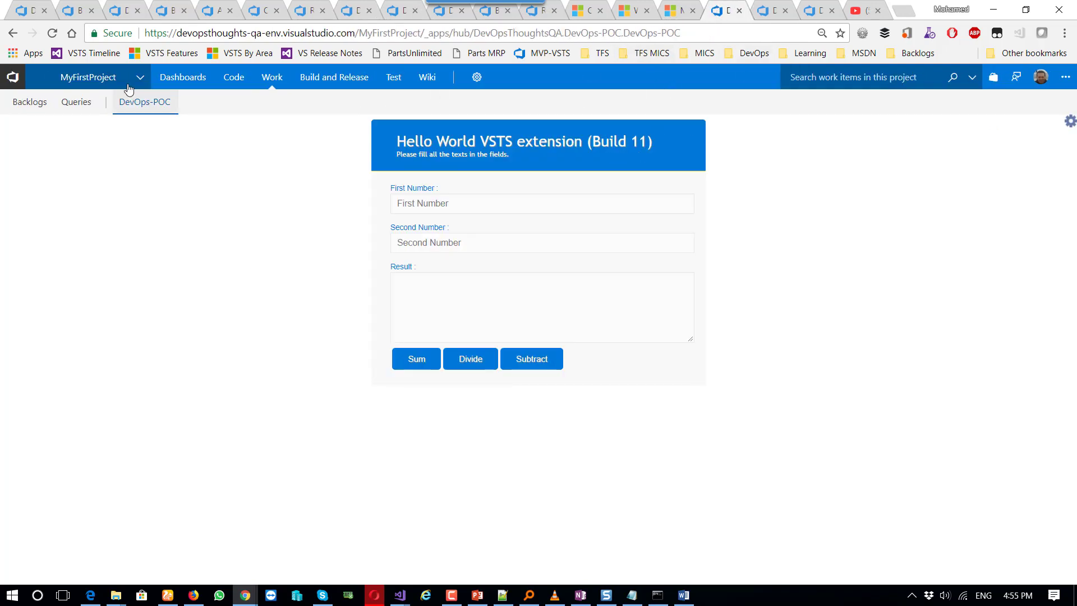
left_click(52, 34)
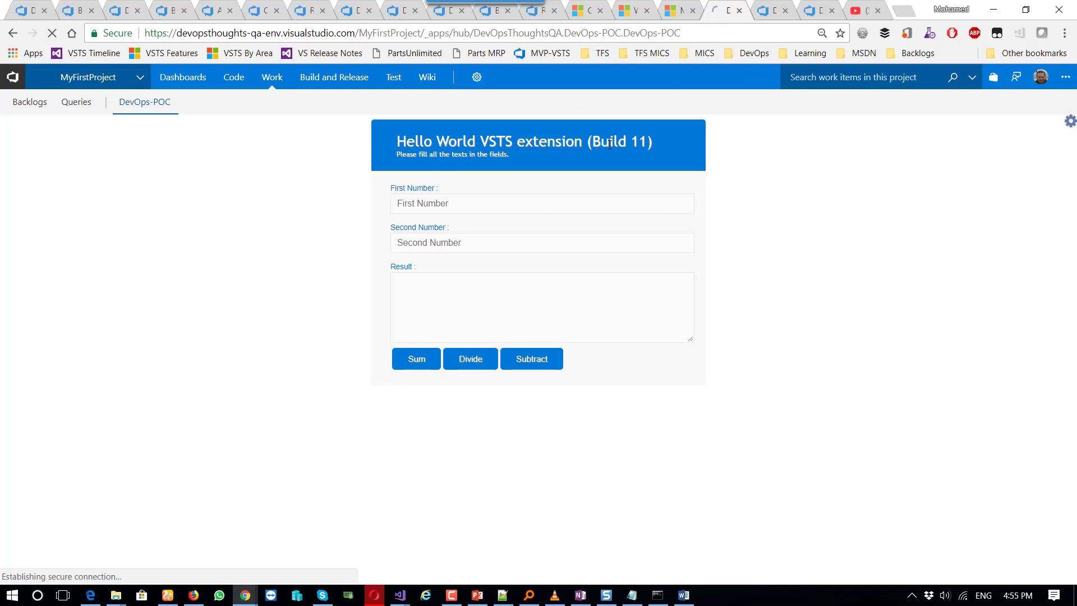
left_click(768, 13)
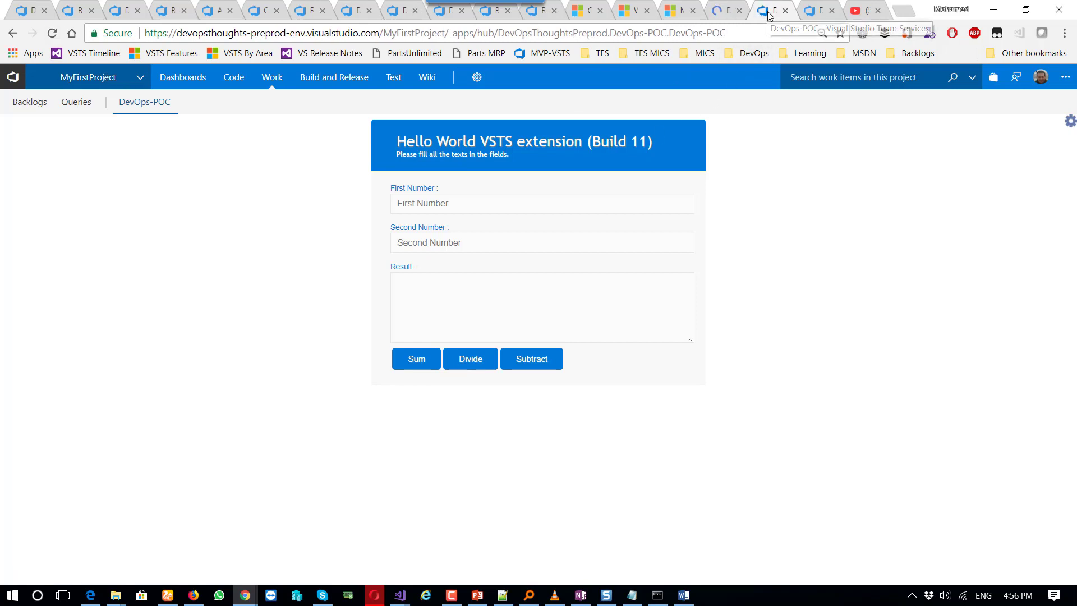
left_click(53, 34)
key("ctrl+Tab")
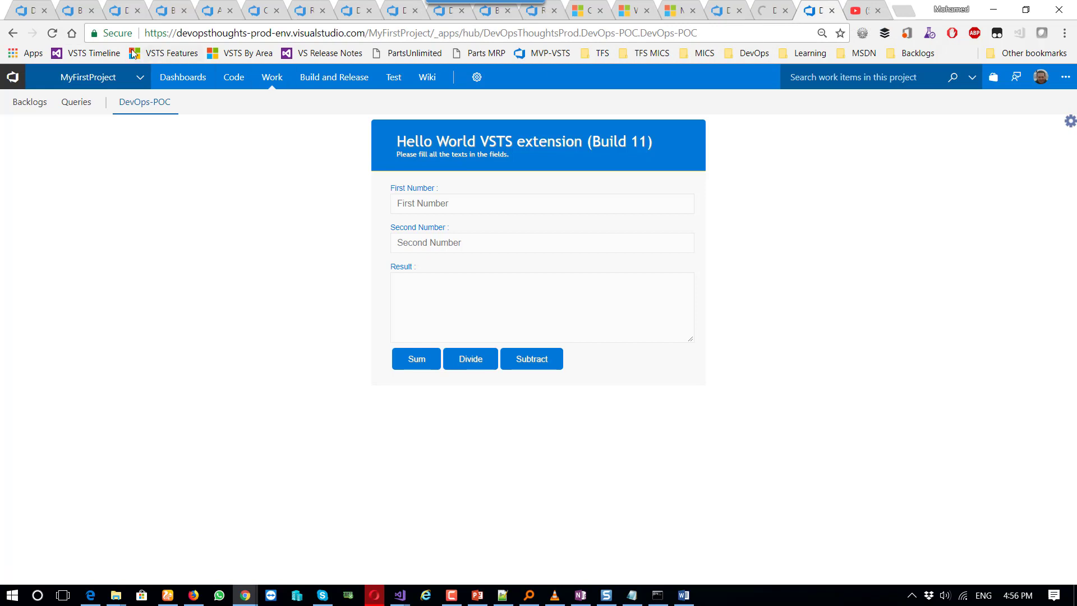
left_click(52, 34)
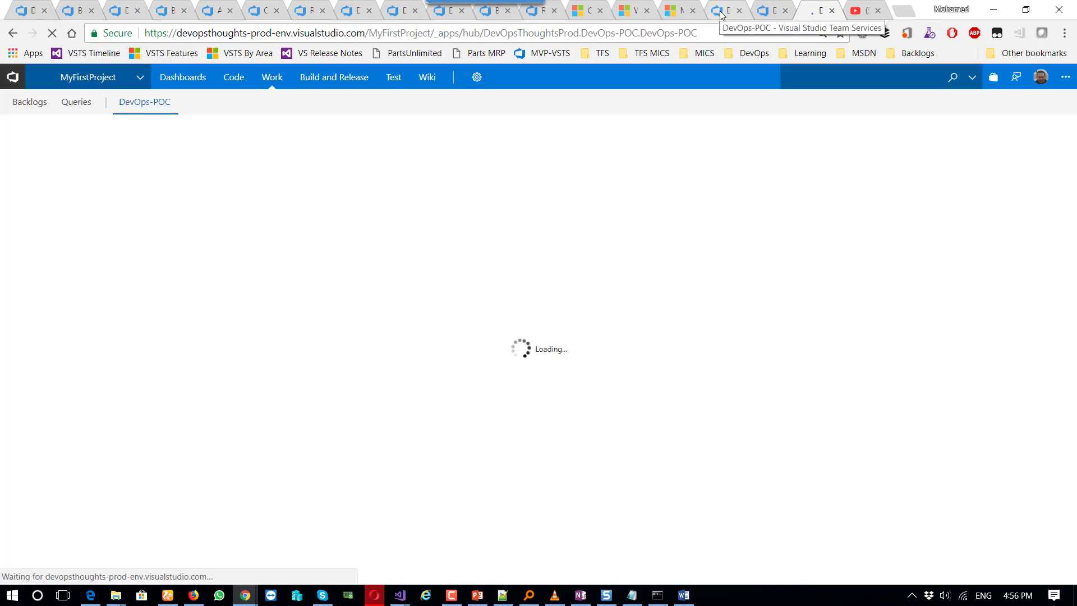
left_click(721, 12)
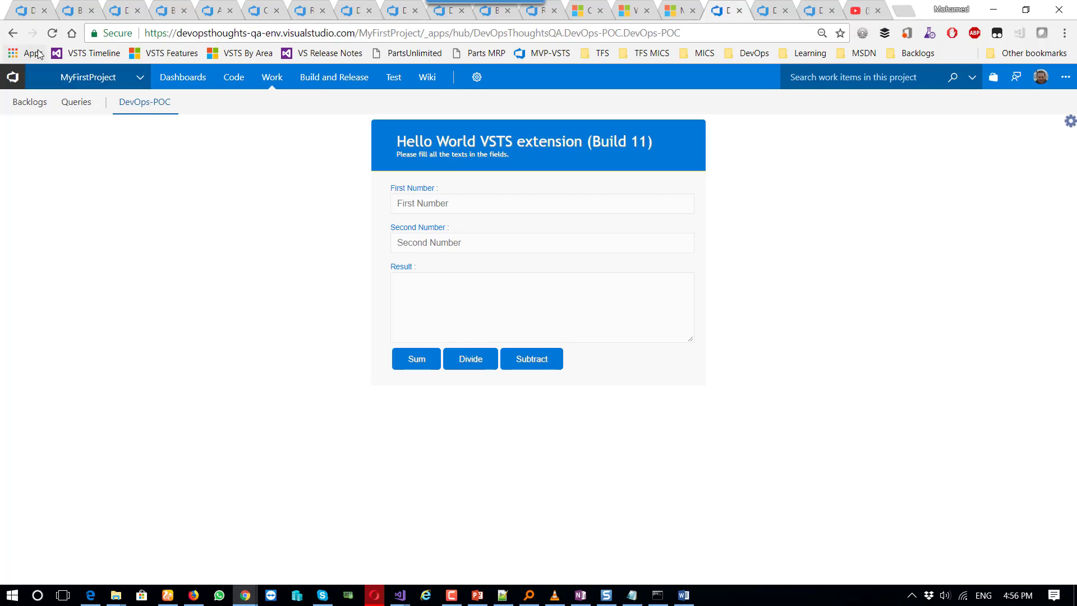
- Create a new release from the DevOps_RM definition using DevOps-VSTS-POC-CI version 11 and open its summary
left_click(261, 13)
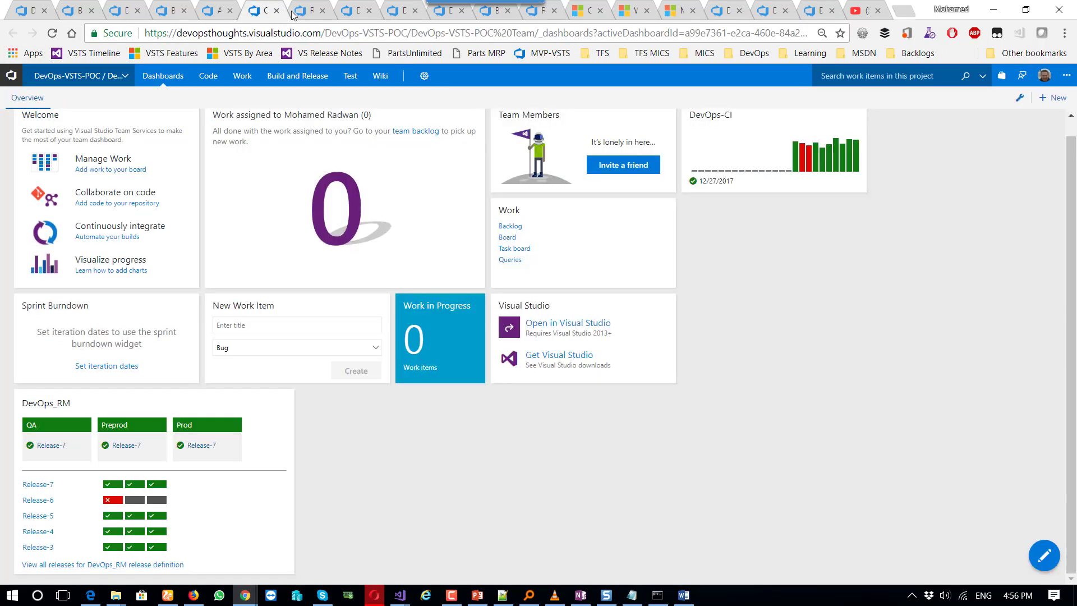
left_click(303, 12)
left_click(349, 12)
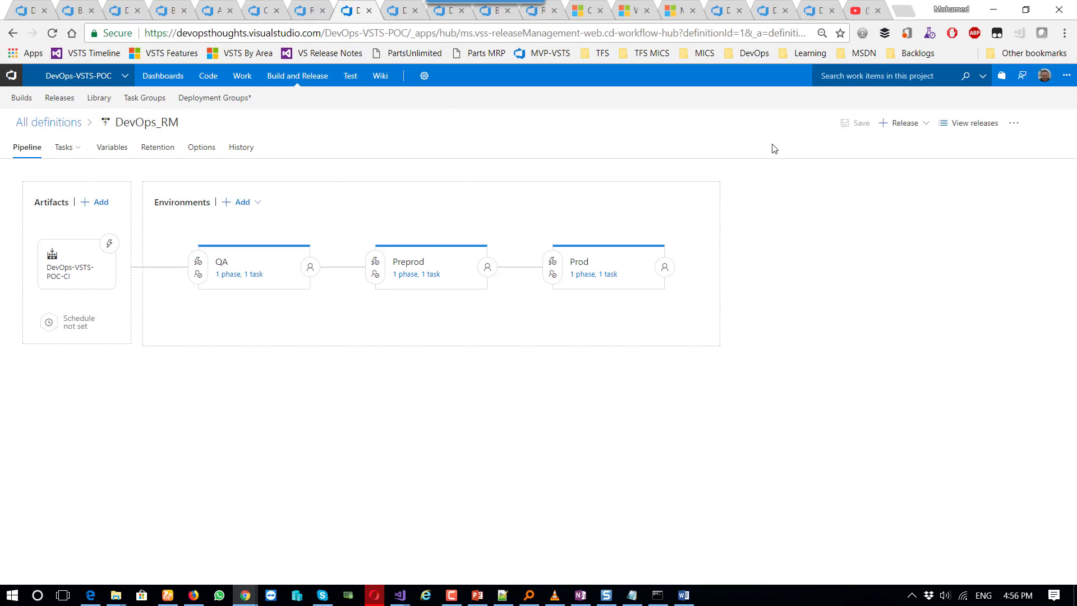
left_click(908, 126)
left_click(890, 144)
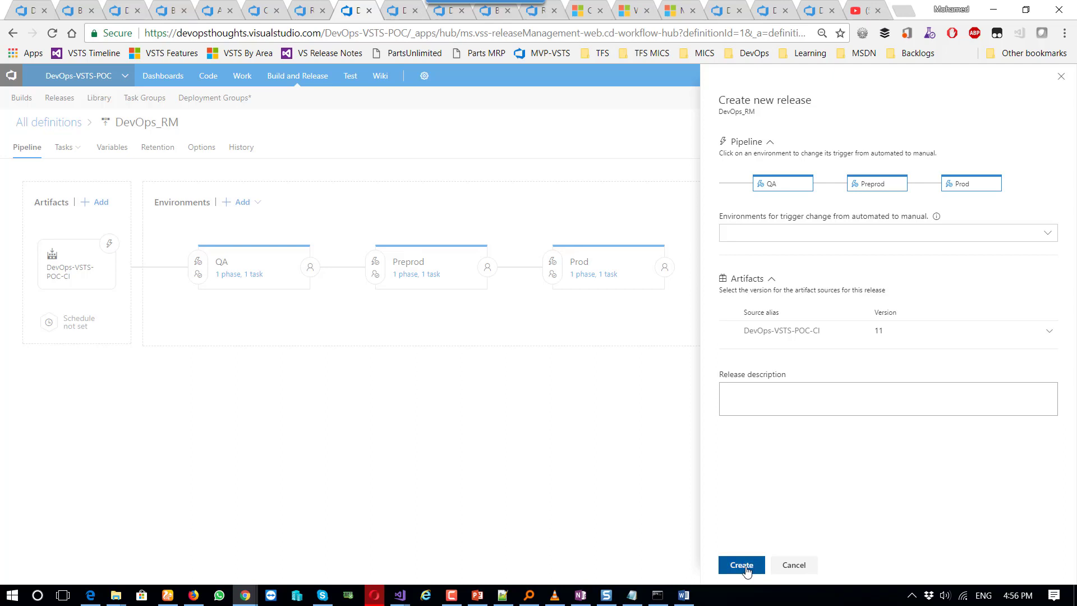
left_click(740, 565)
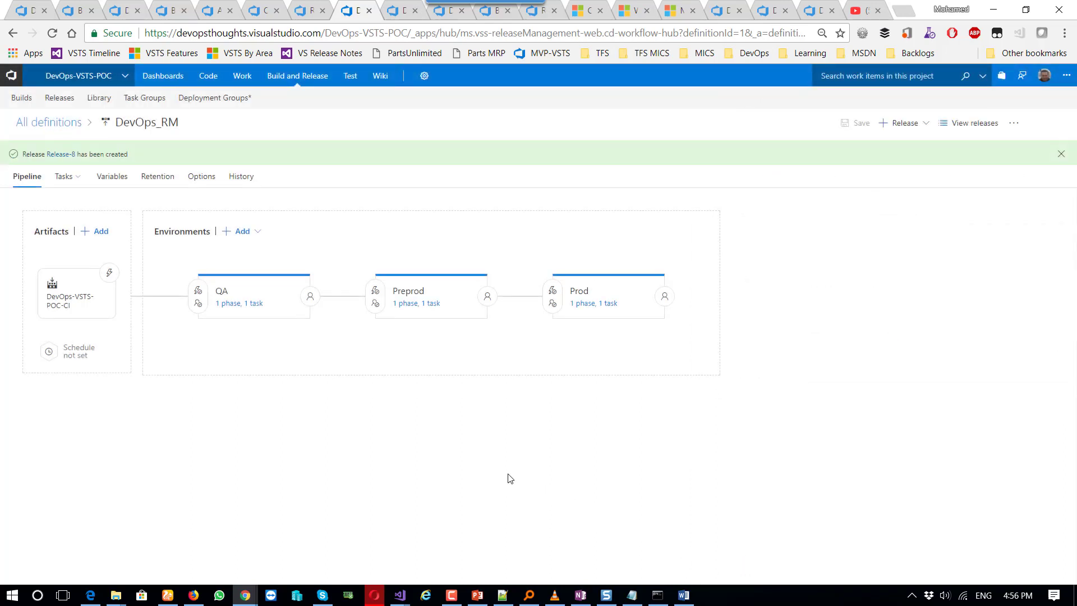
left_click(63, 154)
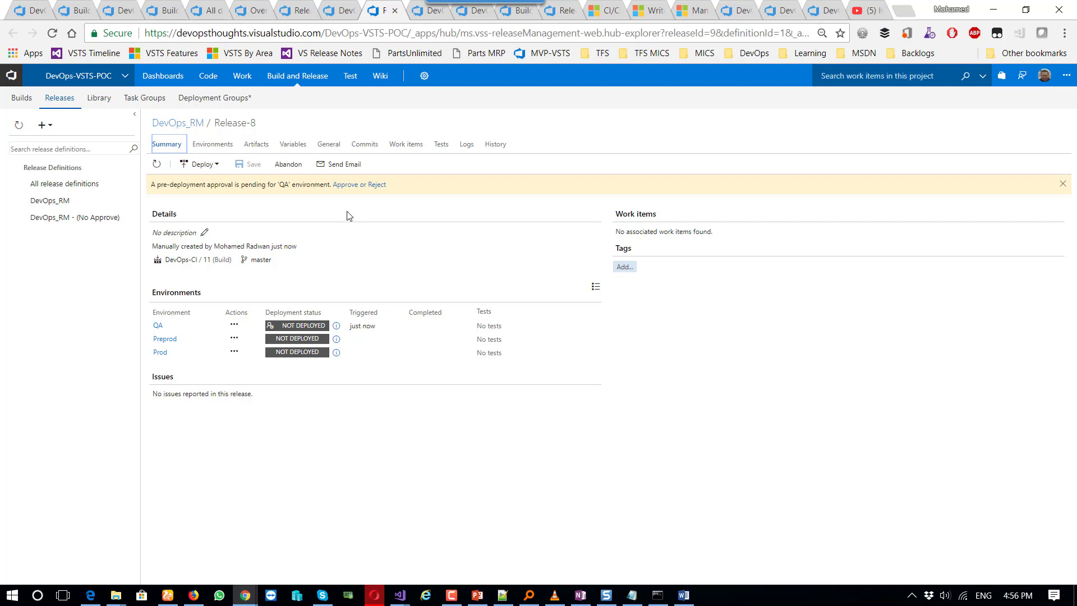
- Go to gmail.com in a new browser tab and read the email about the pre-deployment approval pending for Release-7 to QA
left_click(903, 11)
type("gmail.com")
key("Return")
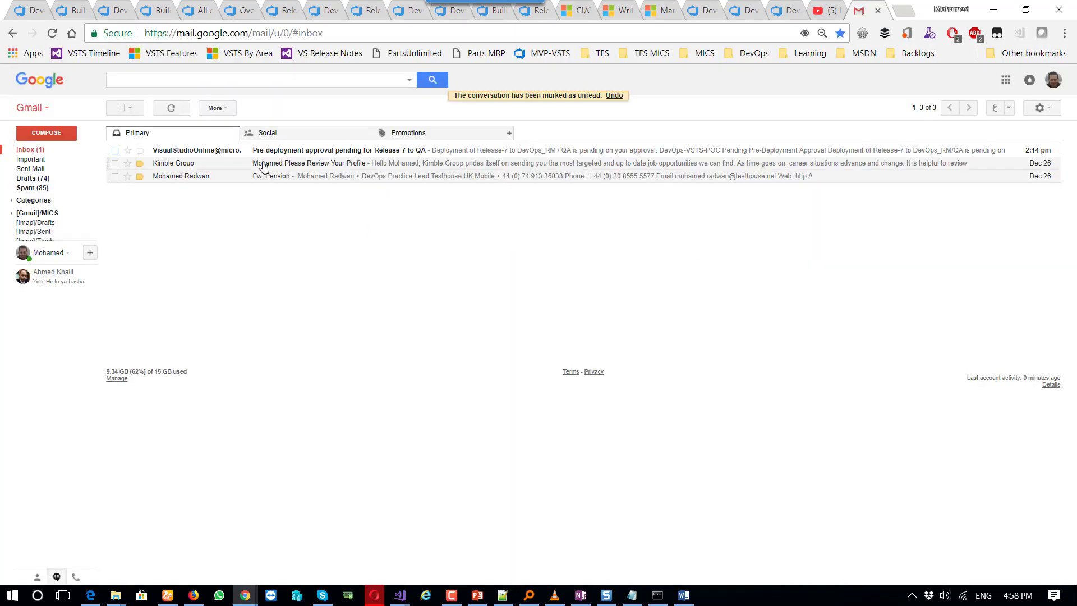
left_click(285, 151)
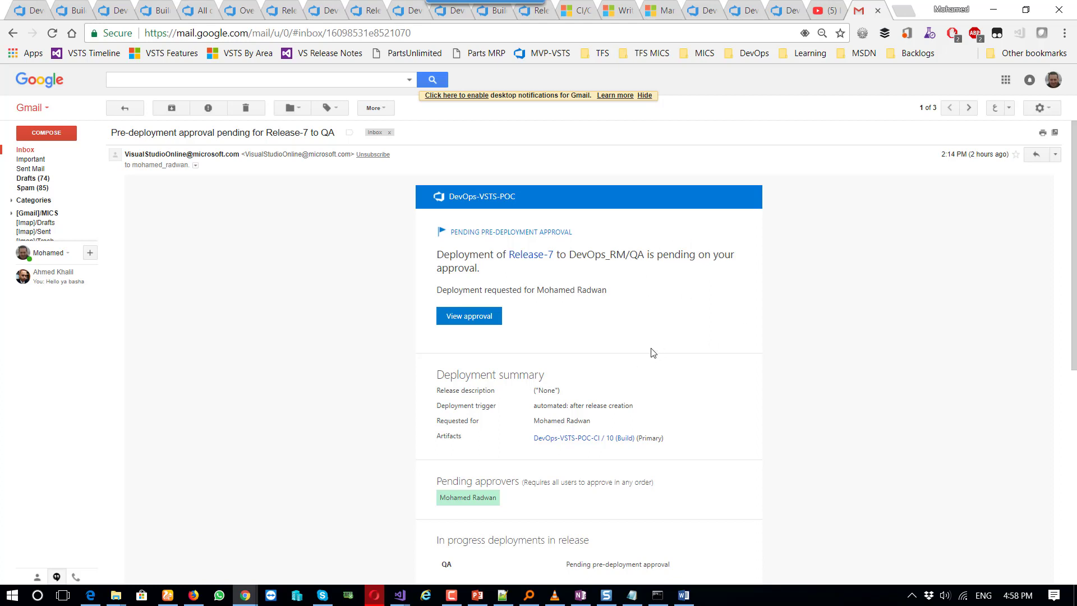
- Return to Release-8 and approve its pending QA deployment with the comment "It's okay!"
left_click(364, 14)
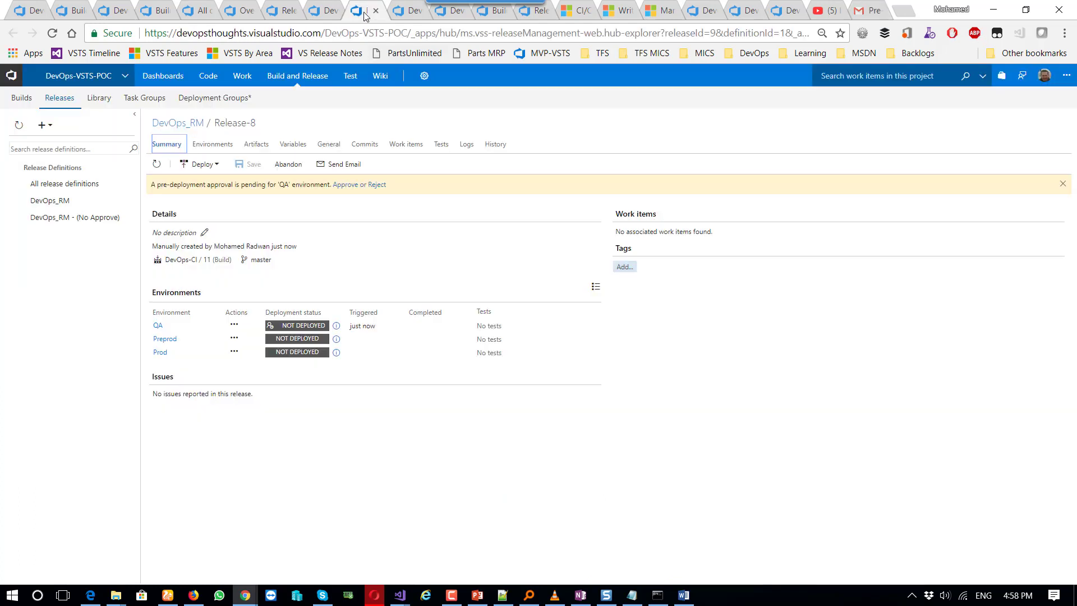
left_click(342, 185)
left_click(406, 266)
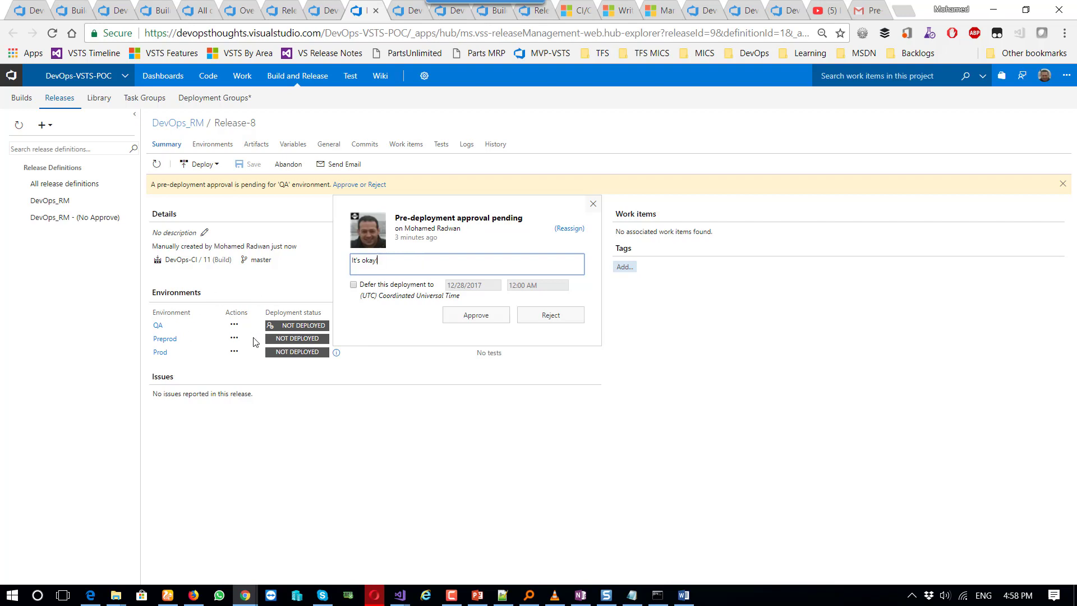
left_click(476, 315)
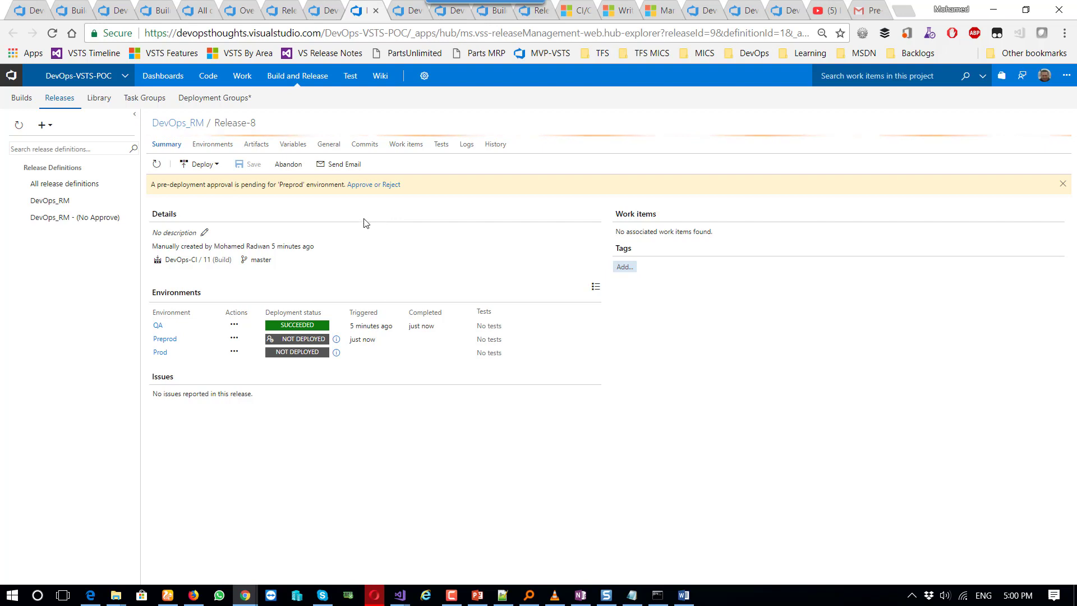
- Approve the pending Preprod deployment of Release-8 with the comment "Go go !!!"
left_click(357, 188)
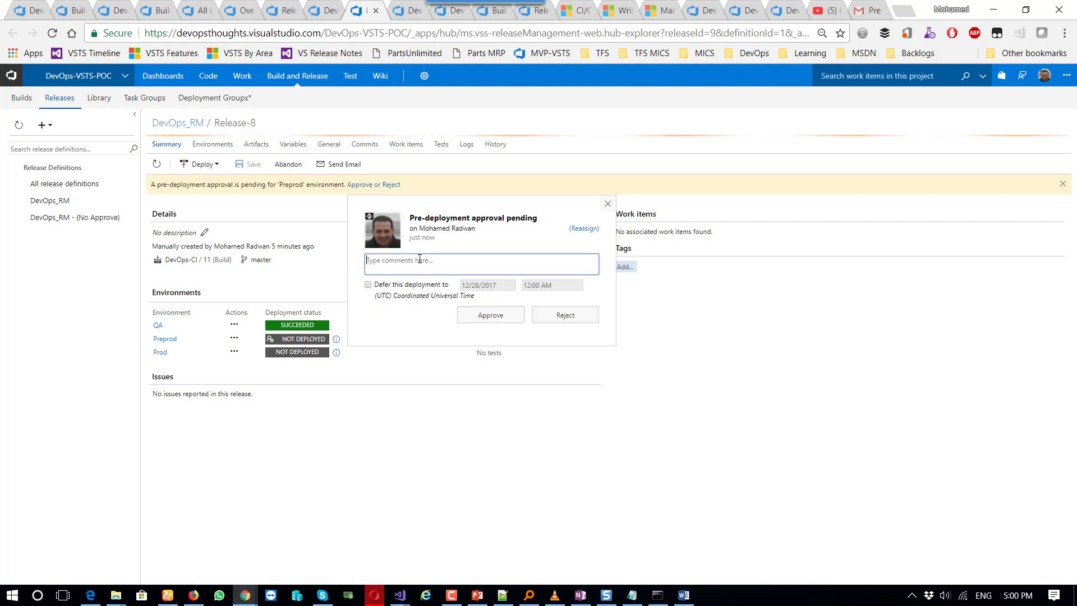
type("Go go !!!")
left_click(487, 317)
left_click(487, 315)
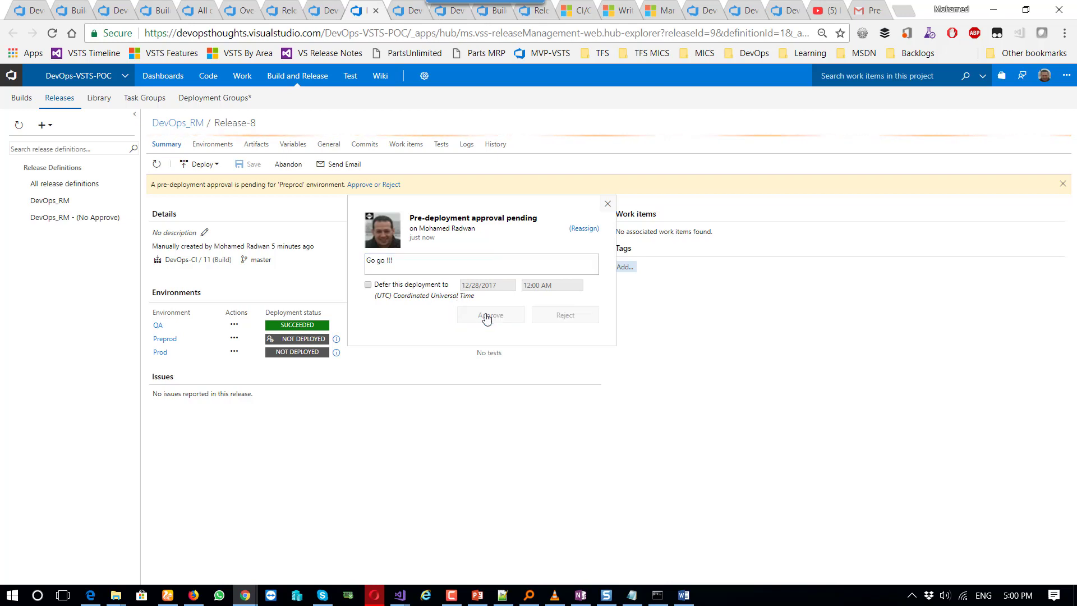
- Reload the DevOps-POC extension pages in the QA and Preprod environments and compare the build numbers in their headings
left_click(691, 12)
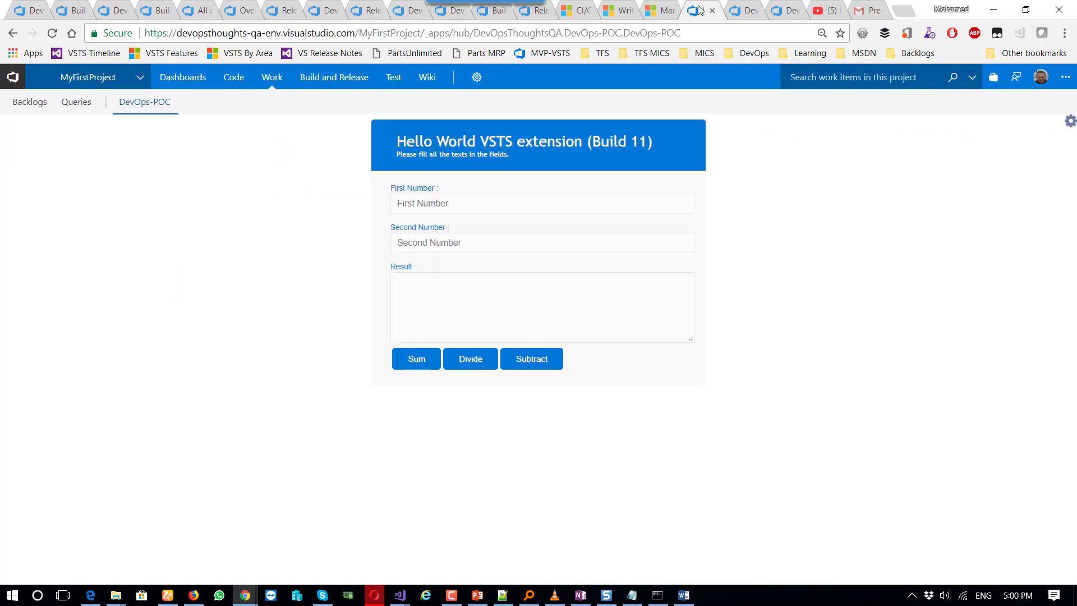
left_click(53, 33)
left_click(741, 12)
left_click(52, 33)
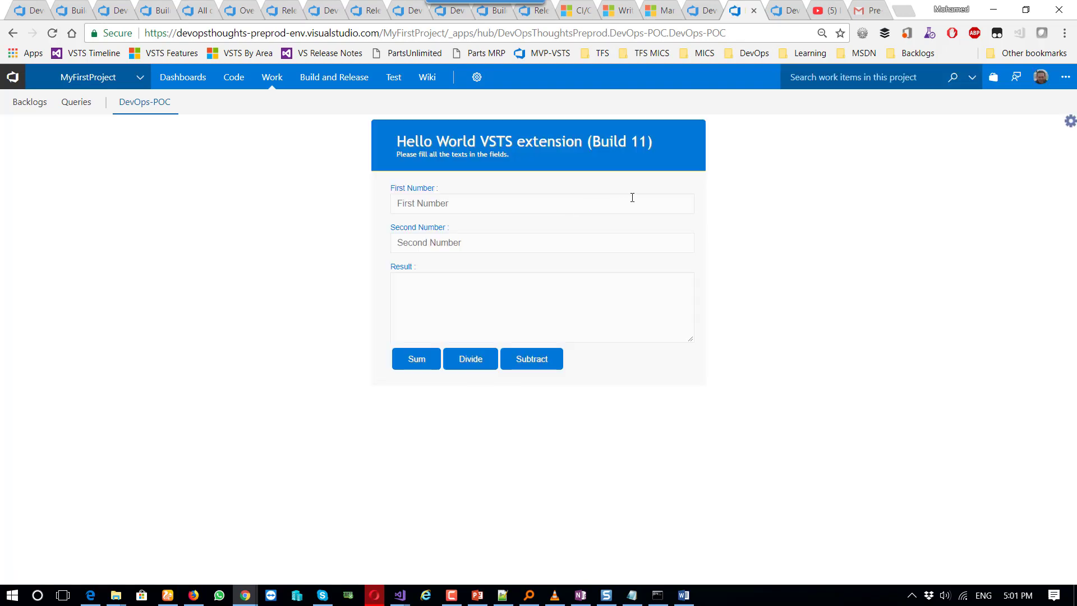
left_click(697, 12)
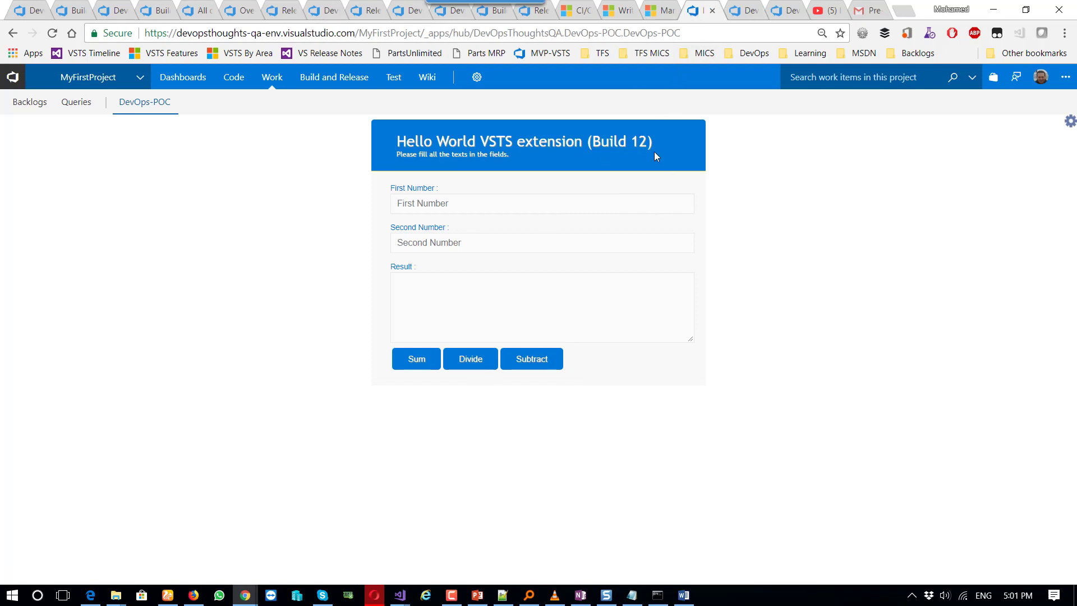
left_click(742, 14)
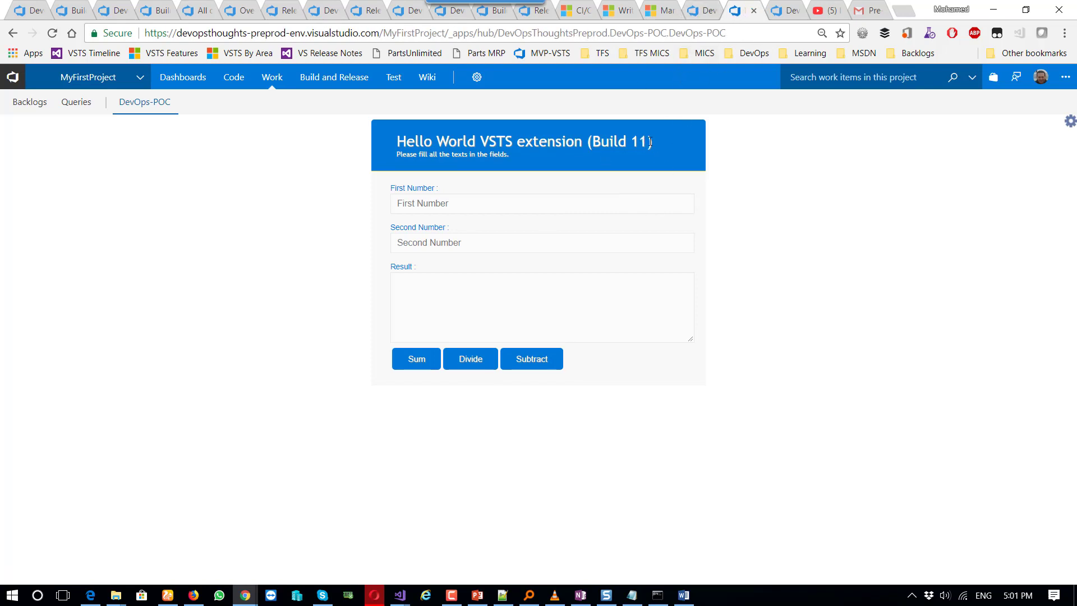
left_click(695, 13)
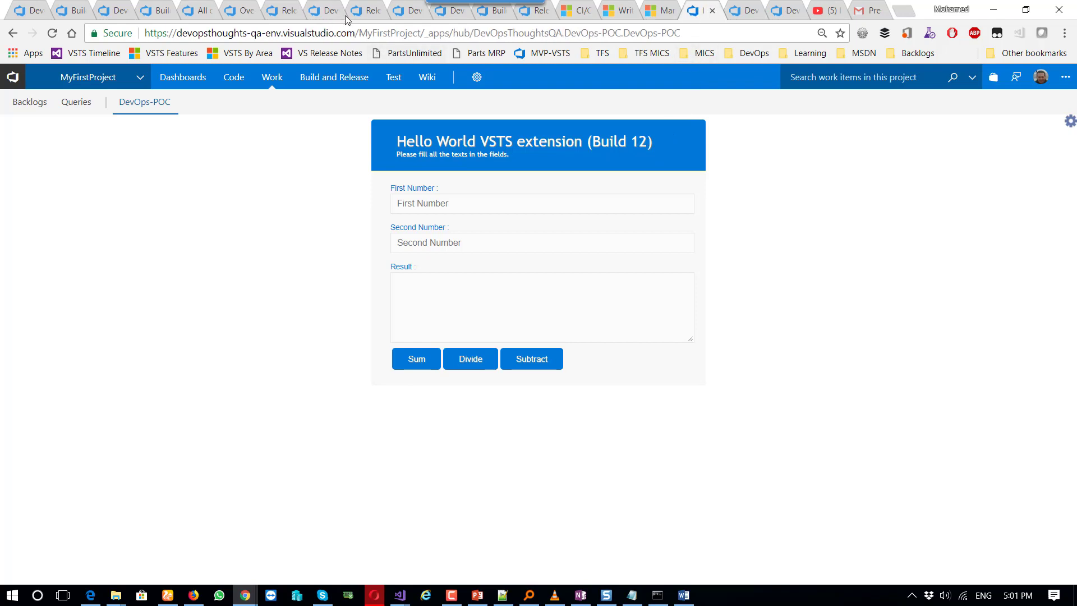
- Return to Release-8 and approve its pending Prod deployment with the comment "Now we are ready!"
left_click(363, 13)
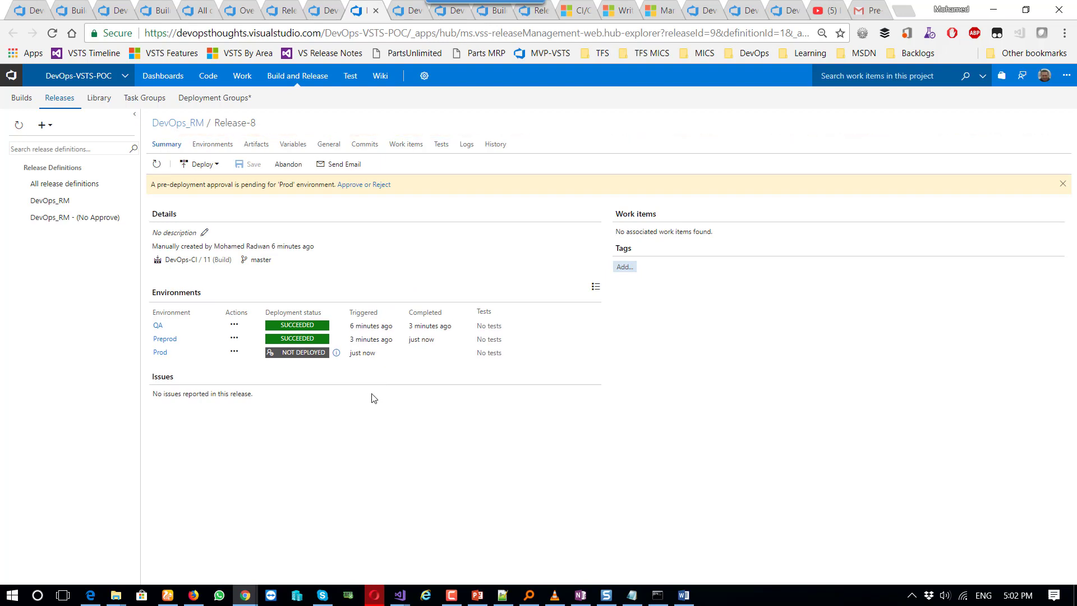
left_click(349, 185)
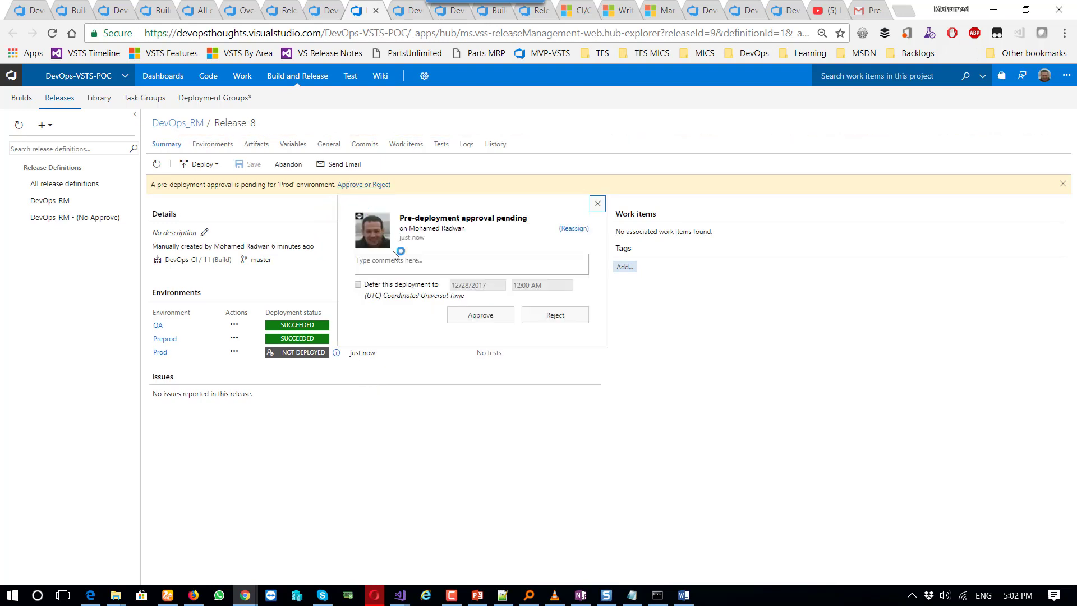
left_click(399, 262)
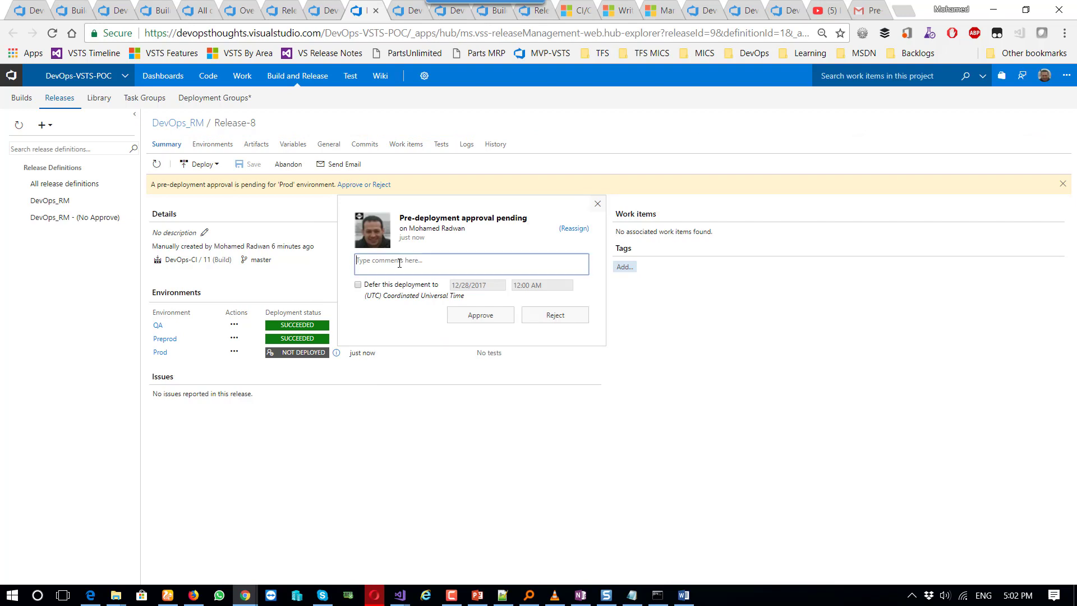
type("Now we are ready!")
left_click(478, 316)
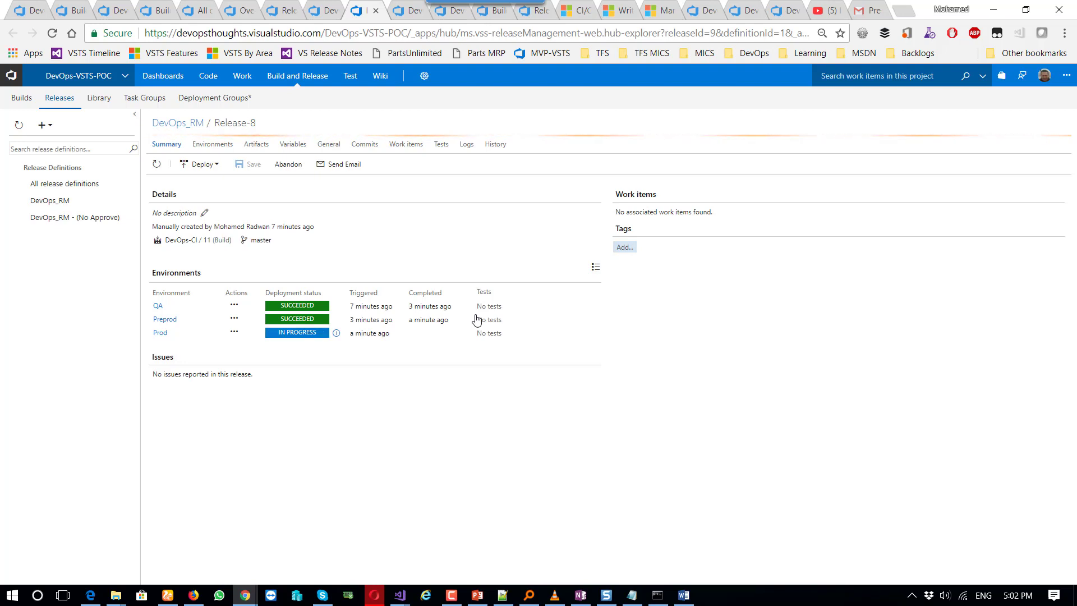
- Reload the DevOps-POC extension pages in the Preprod and Prod environments to check the build number in each heading
left_click(735, 12)
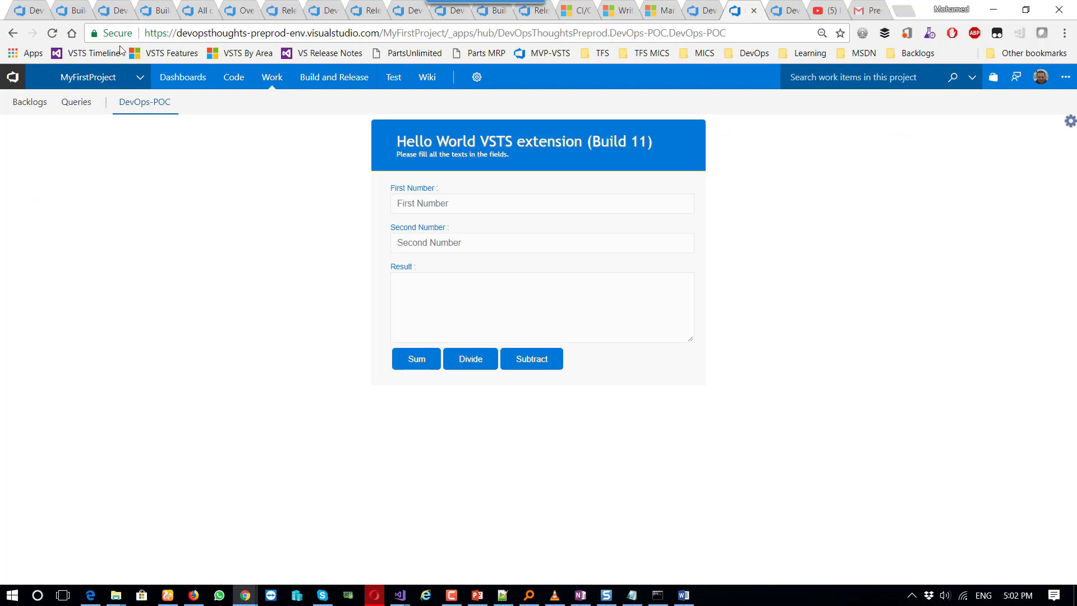
left_click(52, 32)
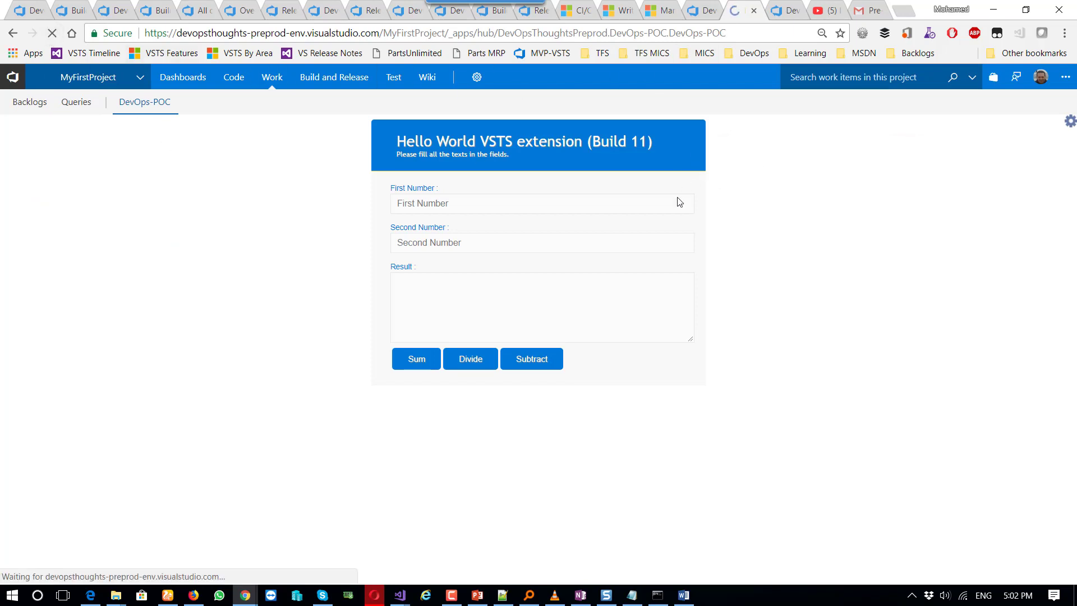
left_click(785, 11)
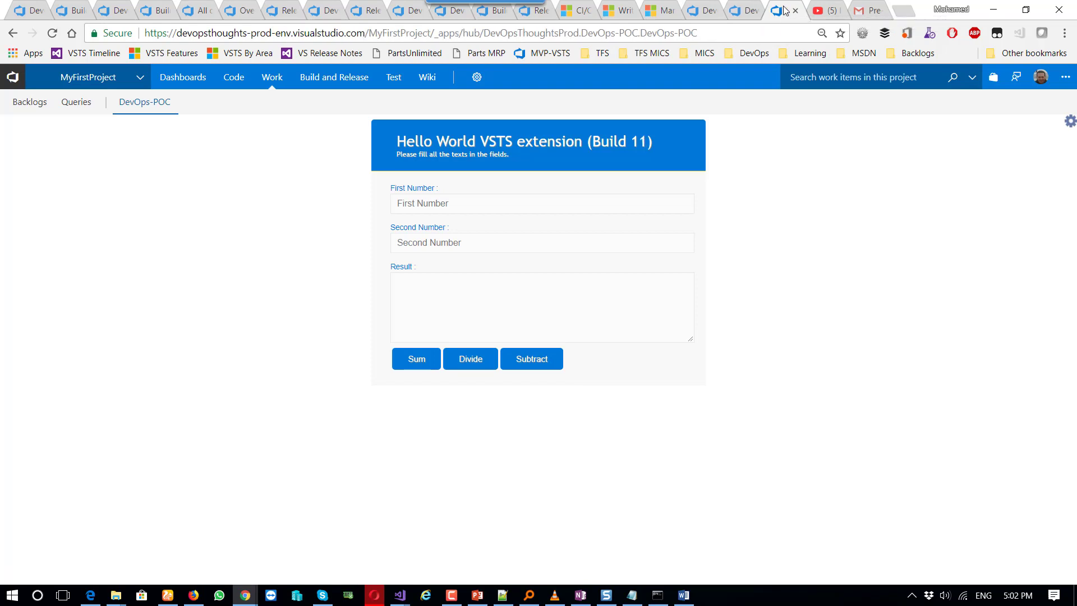
left_click(53, 35)
- Check the Prod deployment status in the Release-8 summary and reload the Prod extension page to examine its heading
left_click(533, 11)
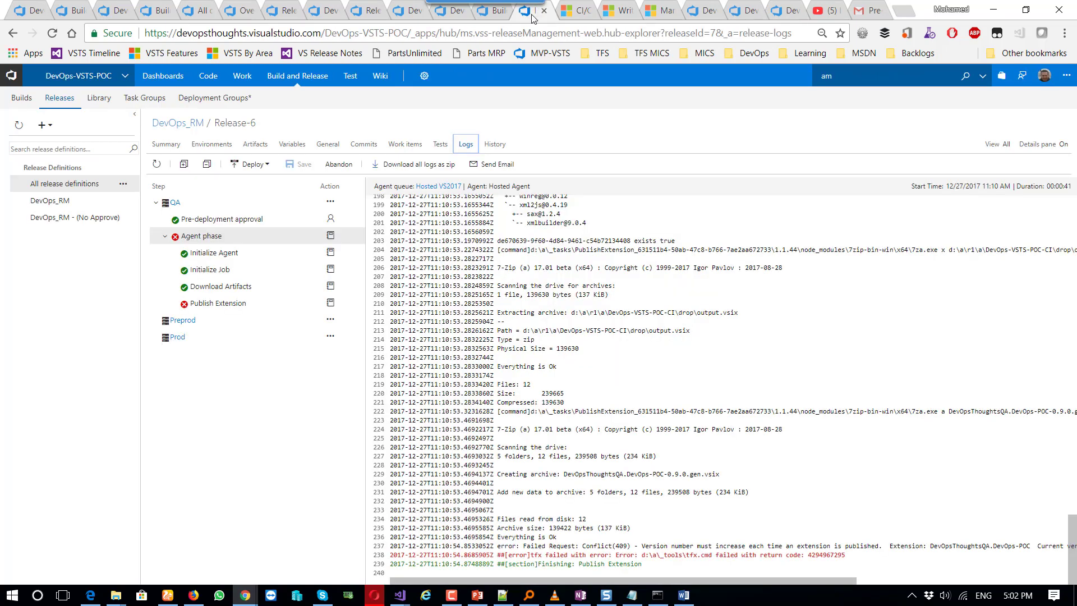
left_click(441, 13)
left_click(411, 13)
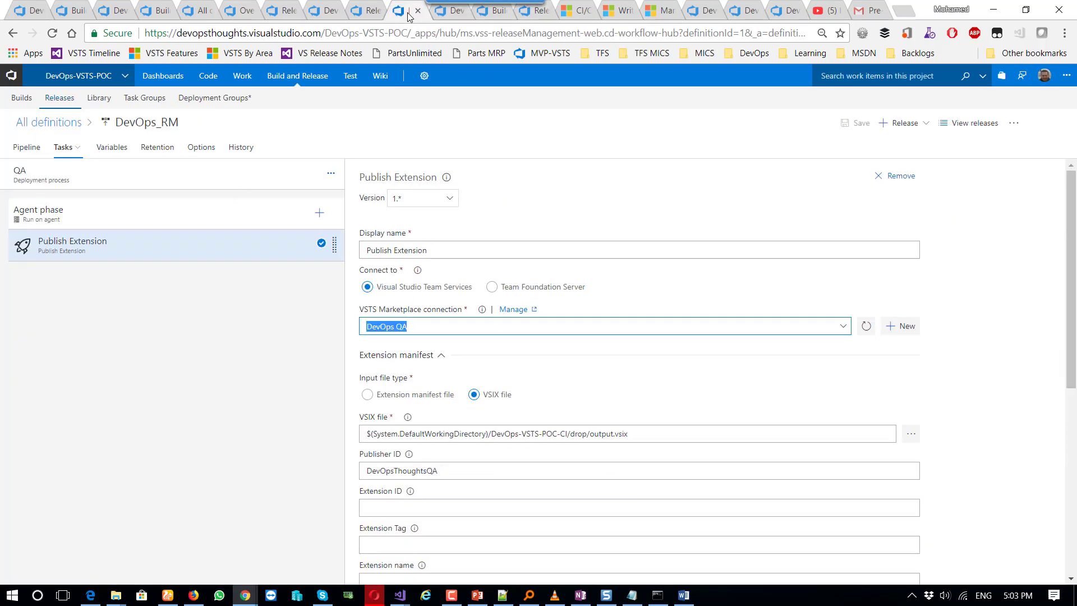
left_click(373, 15)
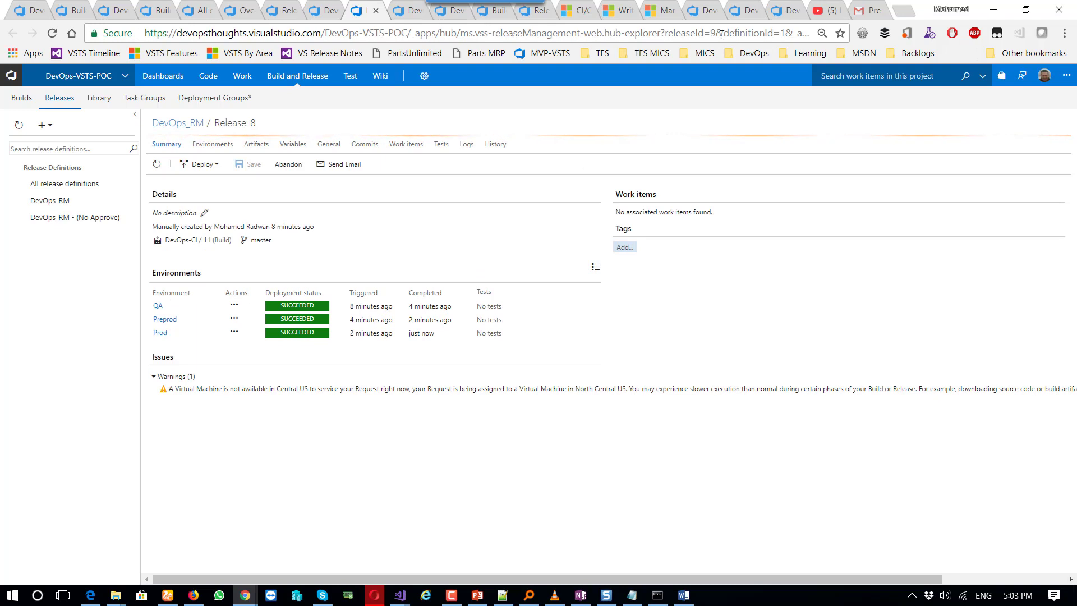
left_click(774, 7)
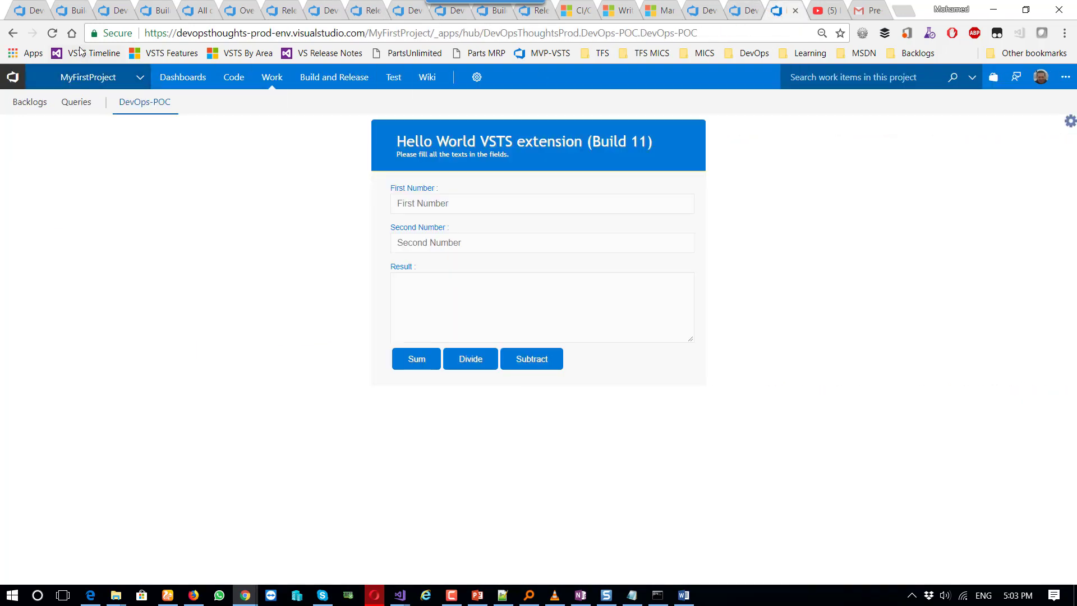
left_click(53, 34)
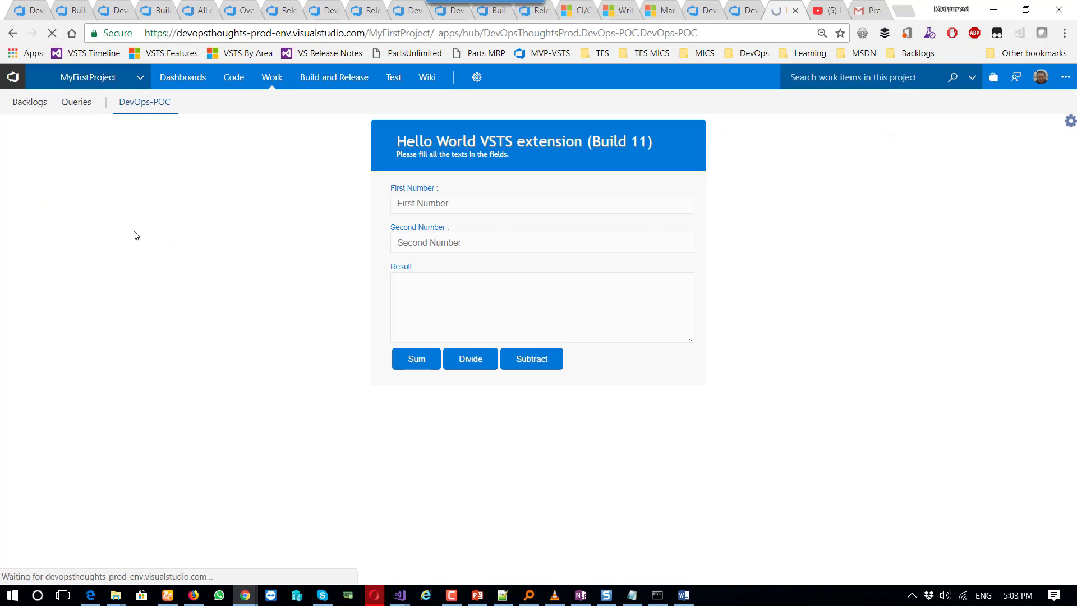